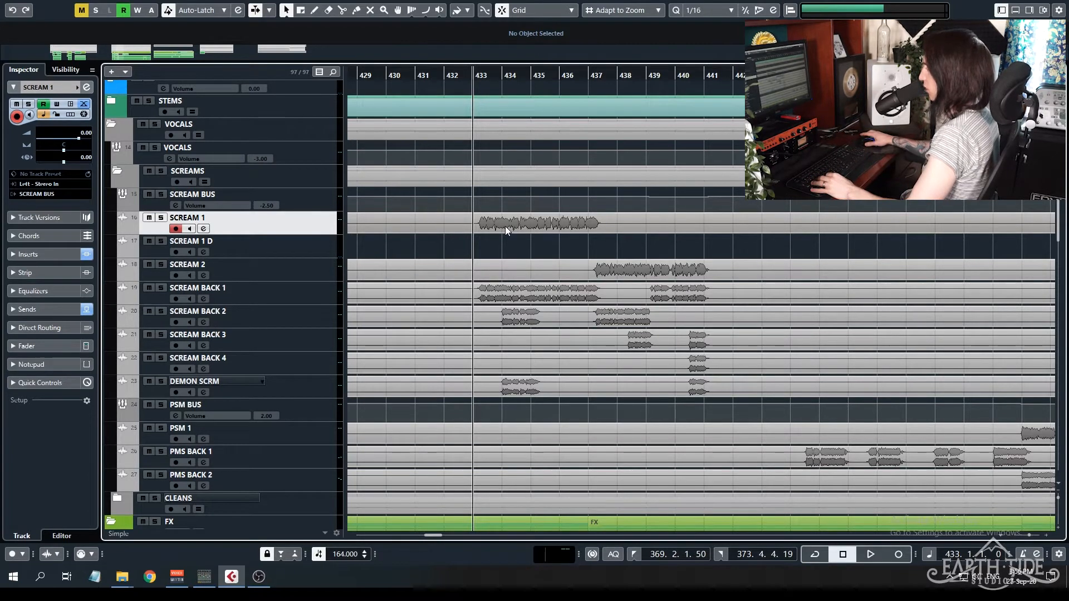
Play back the scream section from bar 433 and look through the scream backing and DEMON SCRM tracks.
key(space)
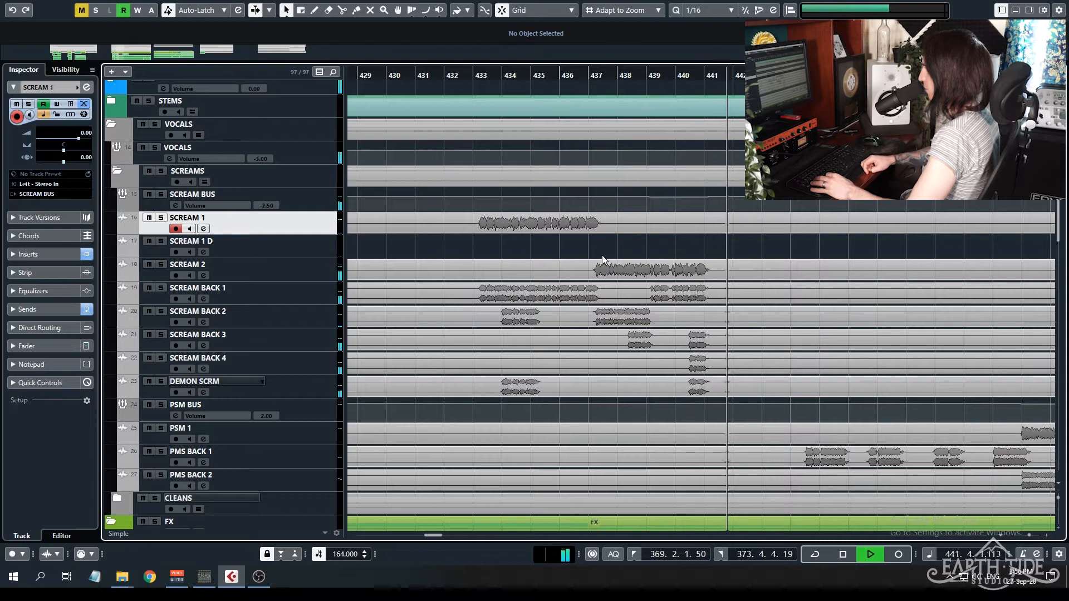
key(space)
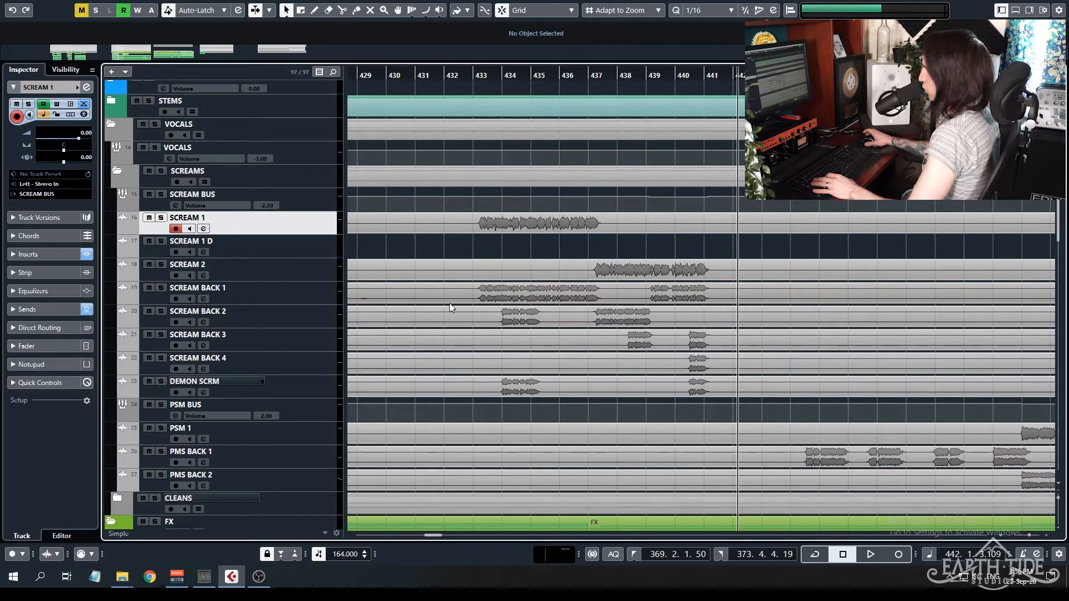
click(309, 290)
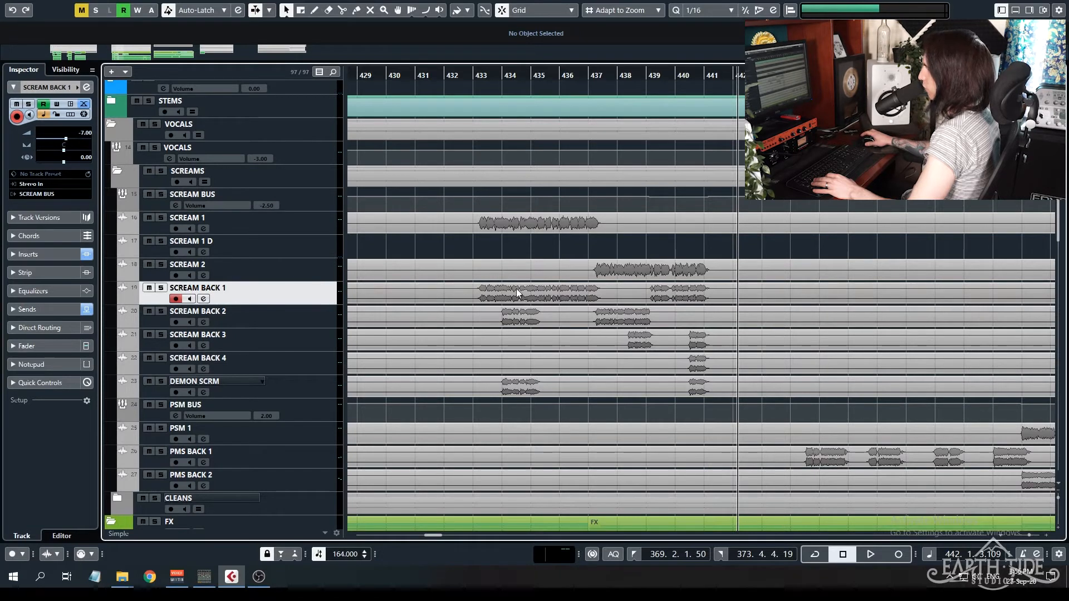
click(287, 315)
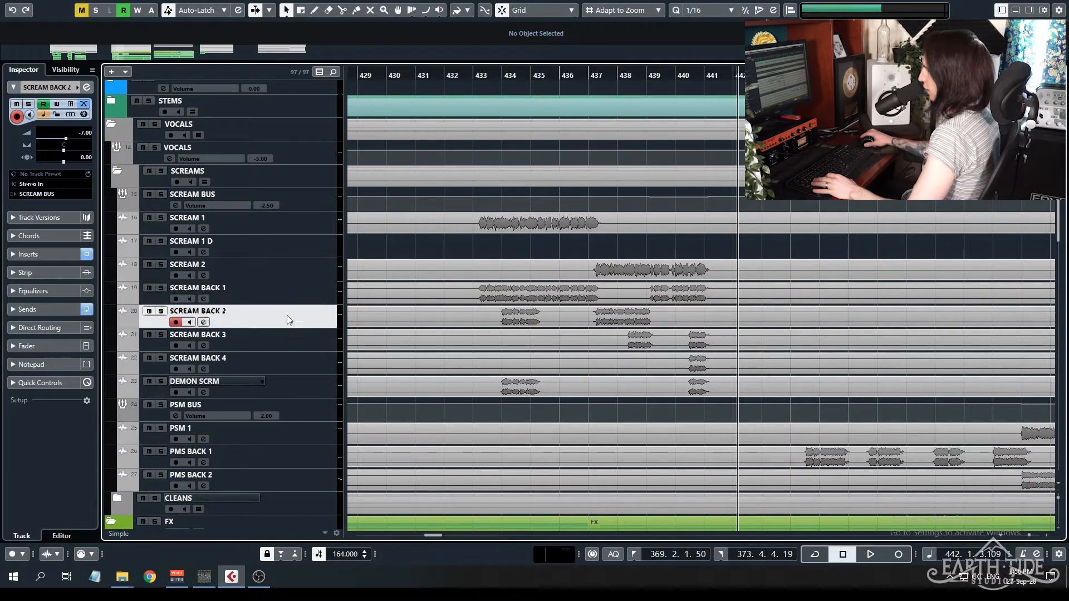
click(323, 339)
click(300, 383)
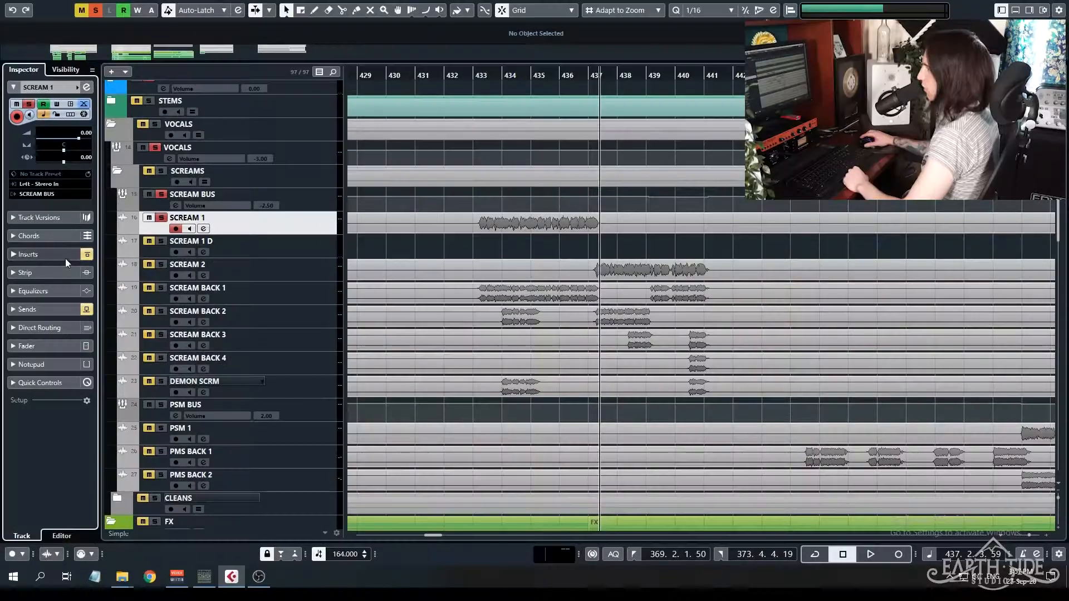
Show the insert effects of the SCREAM 1 track and place the playback position at bar 433.
click(60, 253)
scroll(484, 240, up, 4)
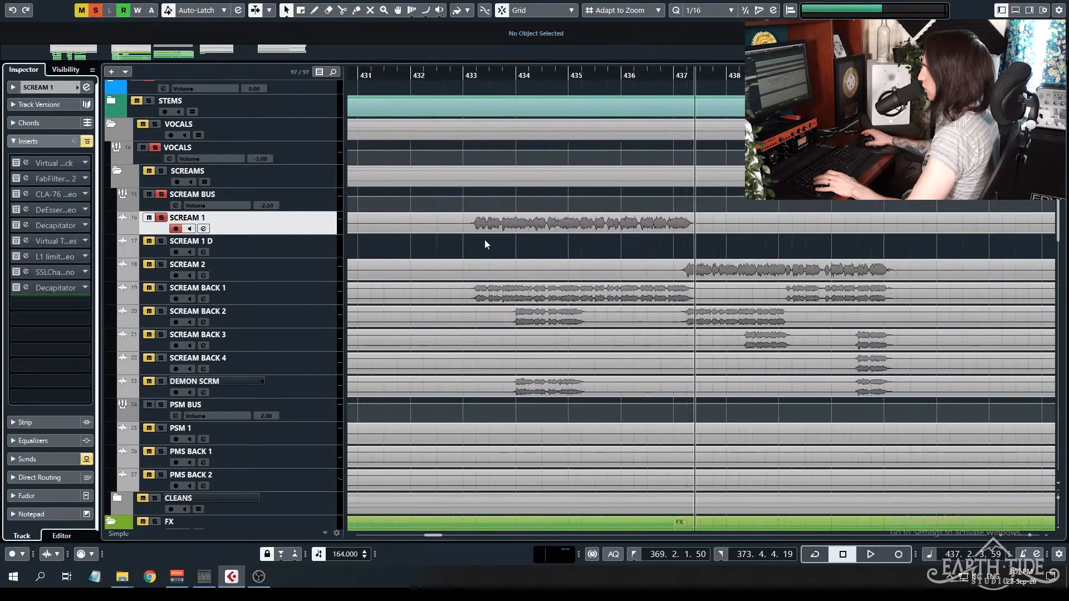
scroll(485, 240, up, 2)
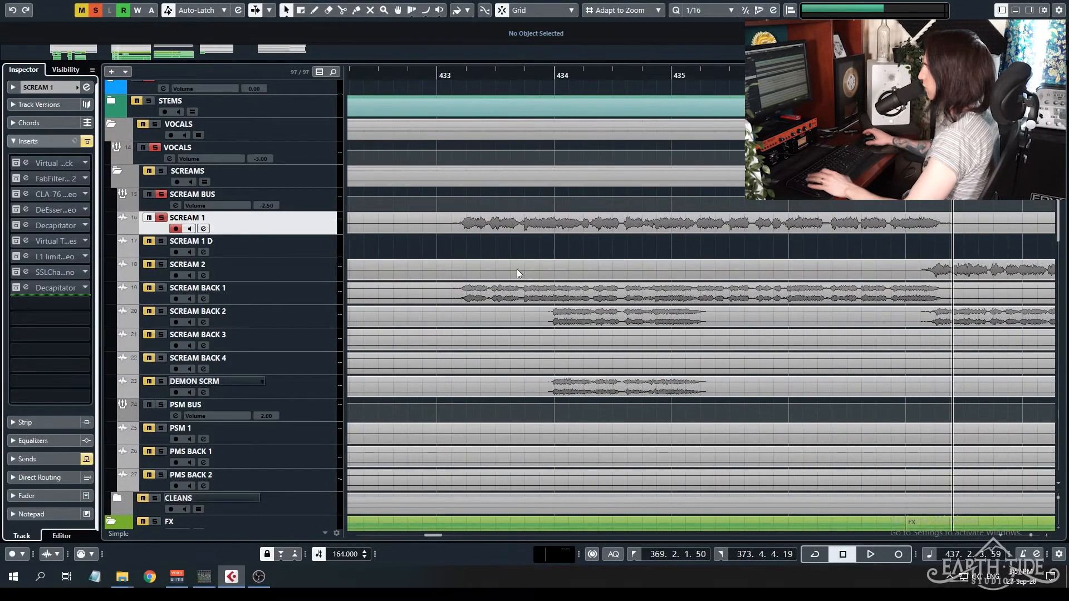
click(456, 83)
Reactivate the SCREAM 1 insert chain and bypass every insert after the Virtual Mix Rack.
click(87, 142)
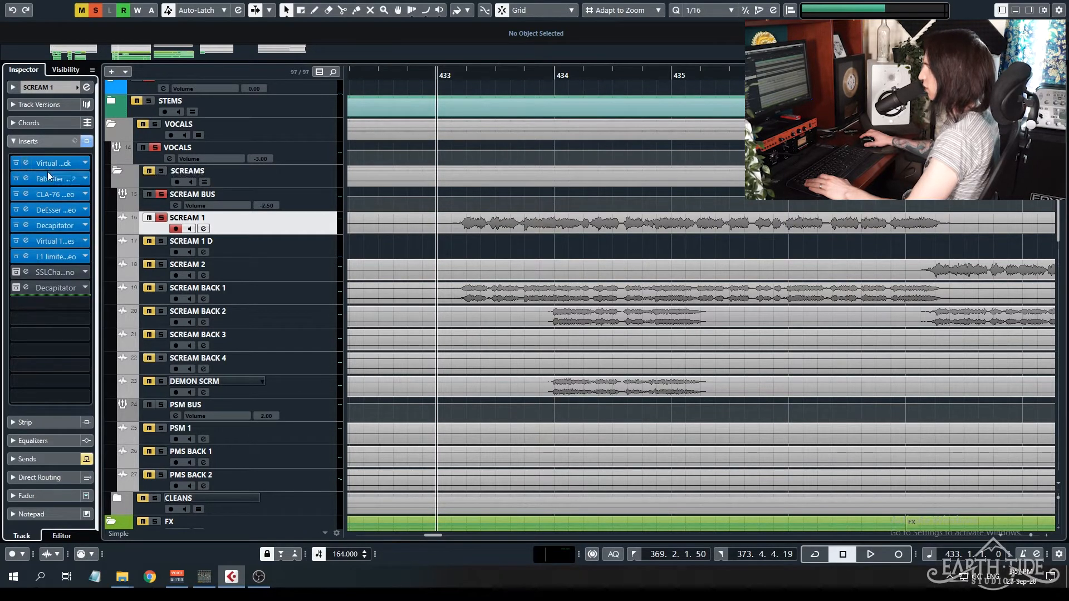
click(16, 256)
click(16, 242)
click(16, 226)
click(16, 209)
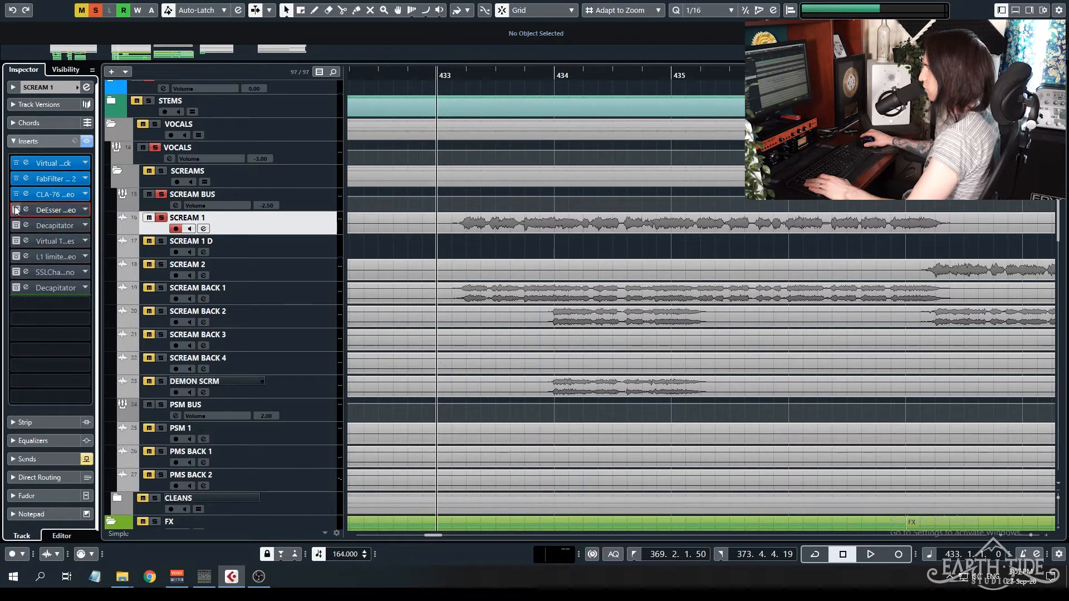
click(16, 195)
click(16, 179)
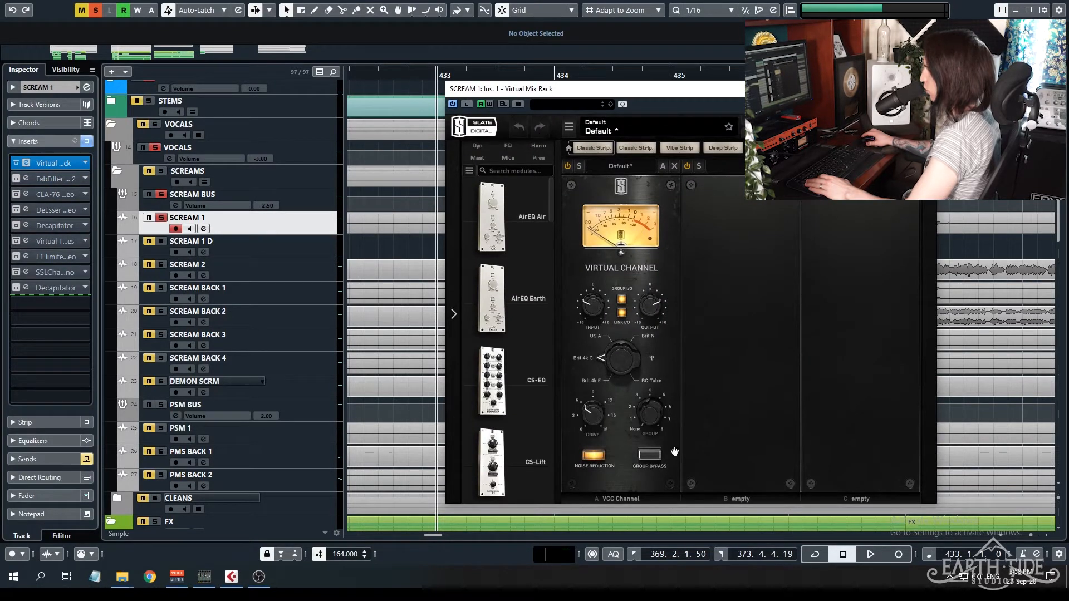
Compare SCREAM 1 playback from bar 433 with the Virtual Mix Rack bypassed and active, keeping it active.
drag(501, 90, 130, 61)
drag(419, 65, 657, 257)
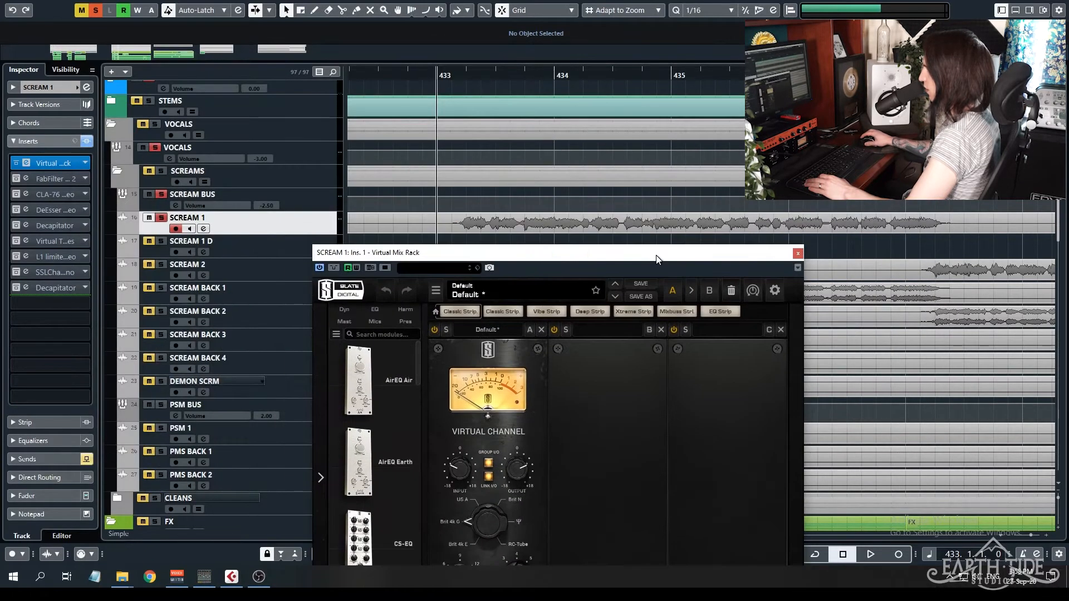
key(space)
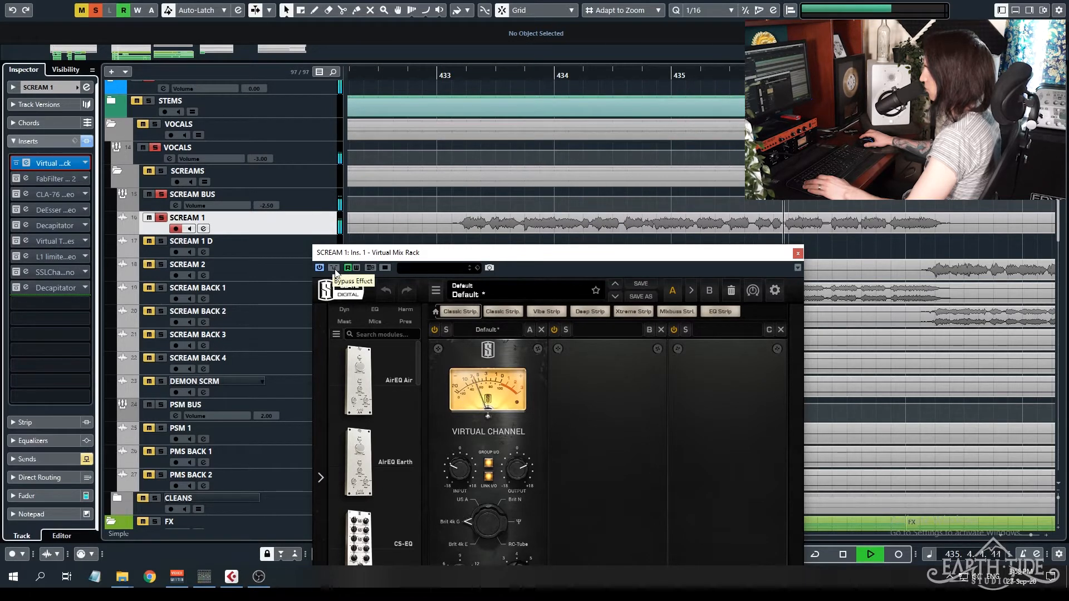
key(space)
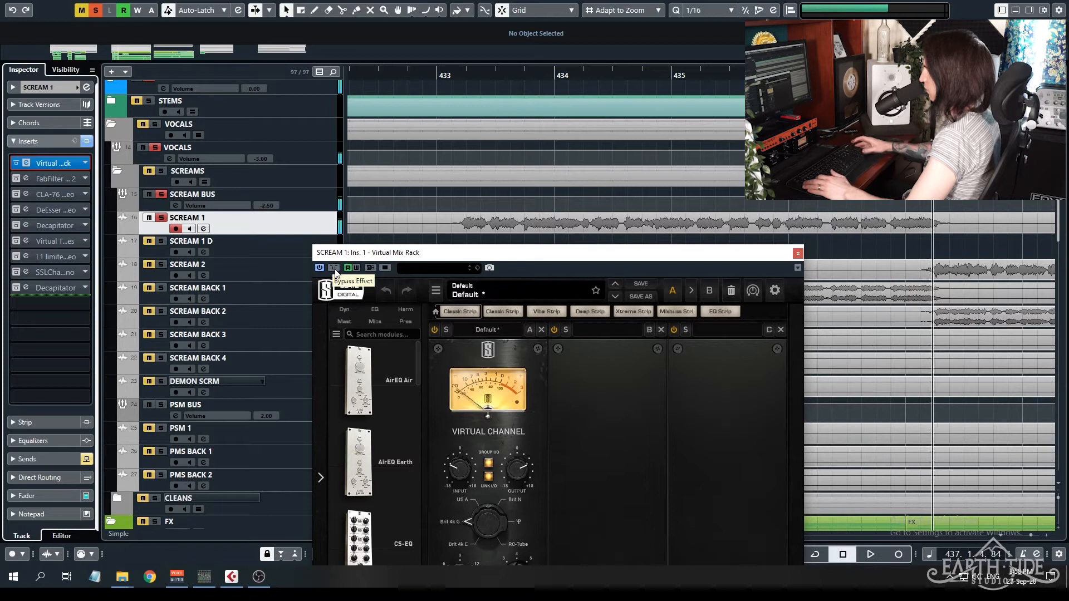
click(334, 268)
key(space)
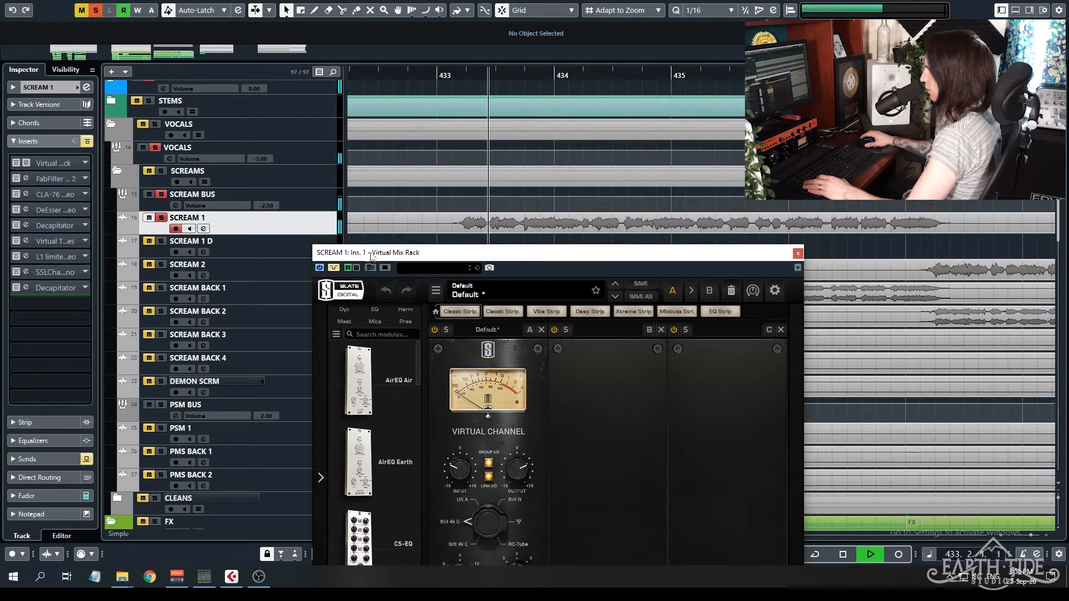
click(334, 268)
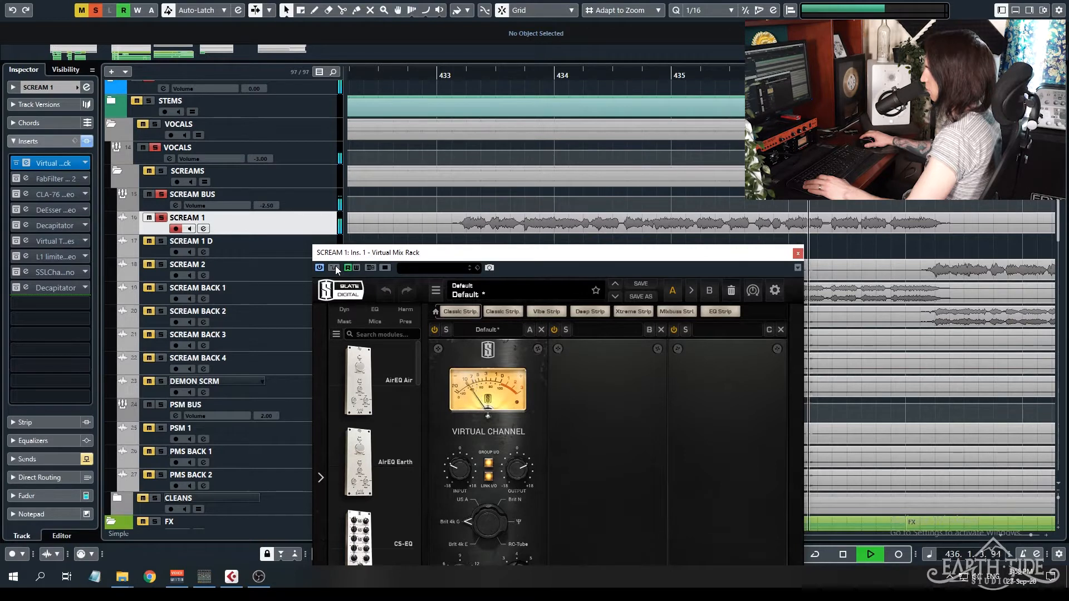
key(space)
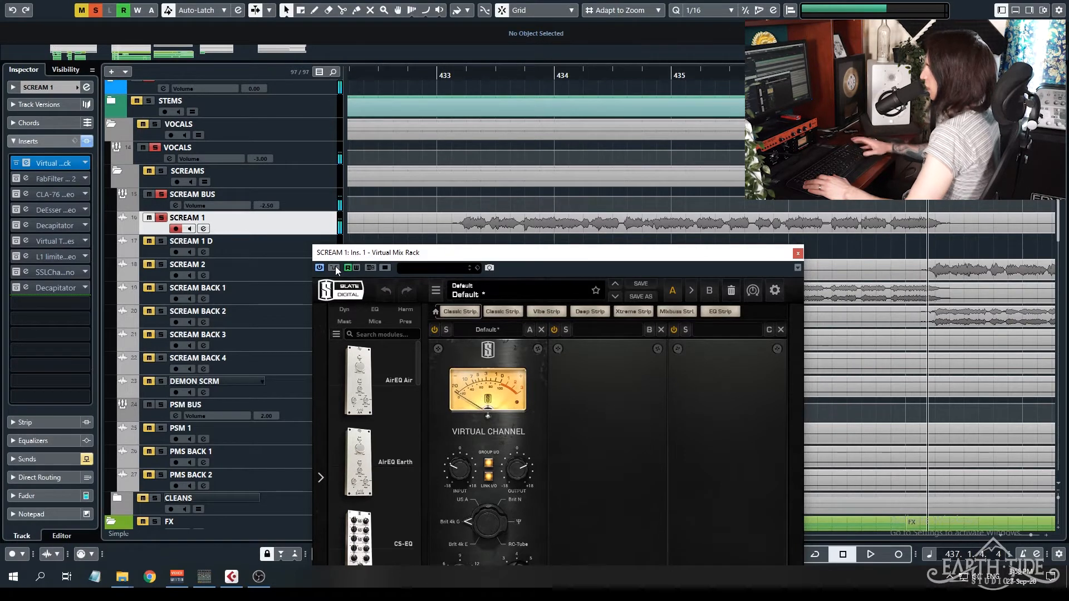
key(KP_0)
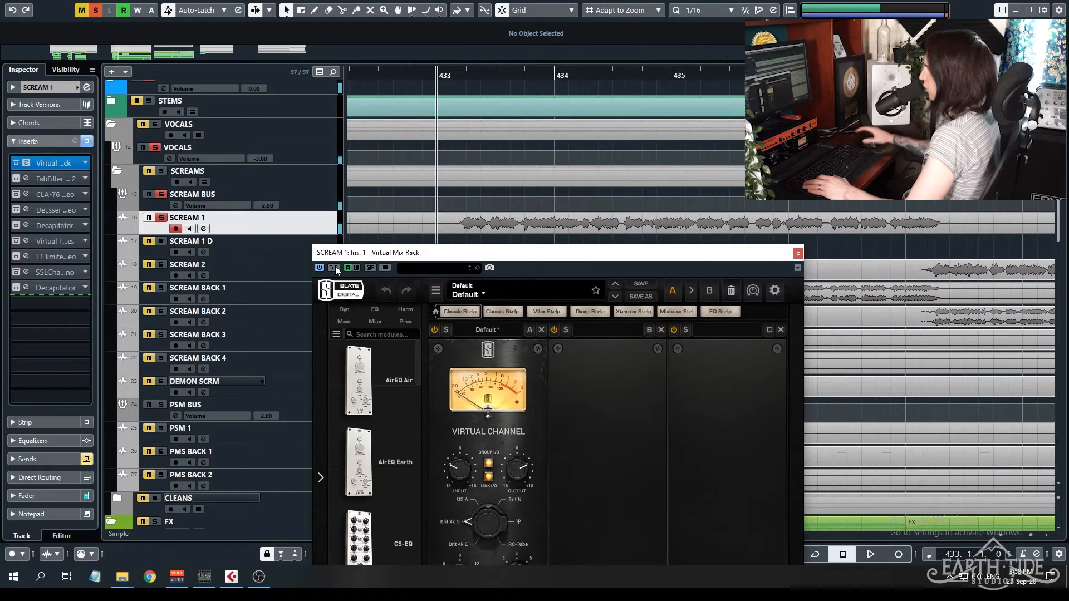
click(798, 254)
Activate the FabFilter Pro-Q 2 insert on SCREAM 1 and place its window below the track's waveform.
click(28, 179)
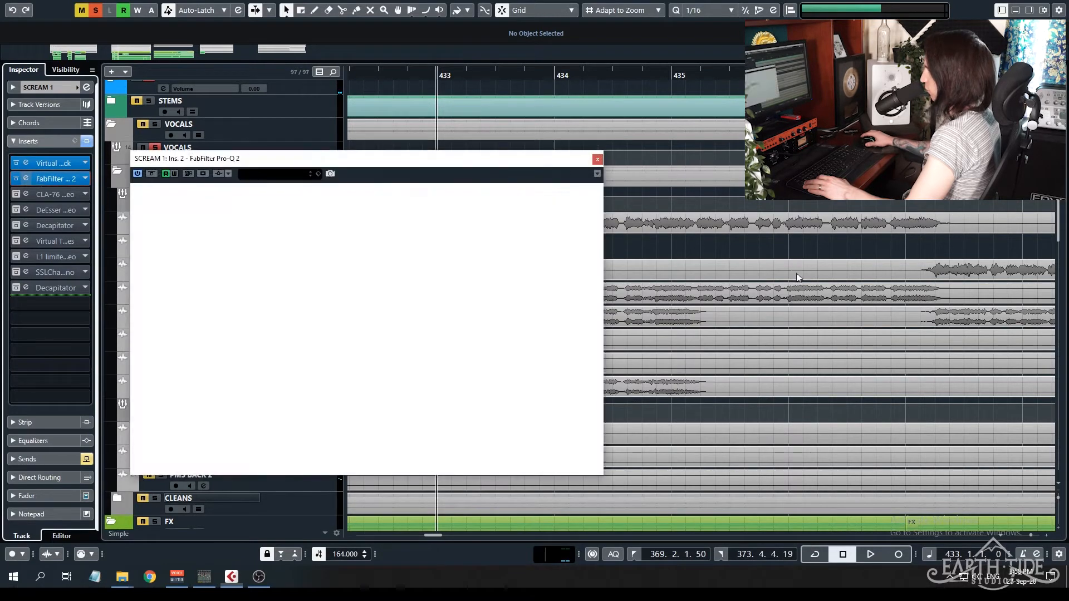
drag(381, 162, 705, 226)
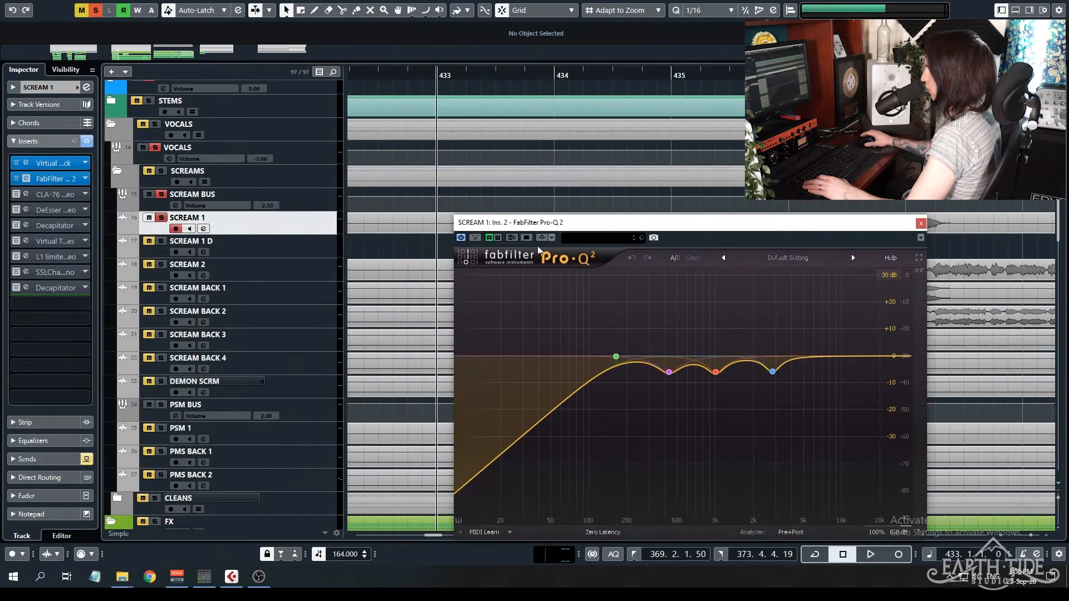
drag(516, 223, 500, 246)
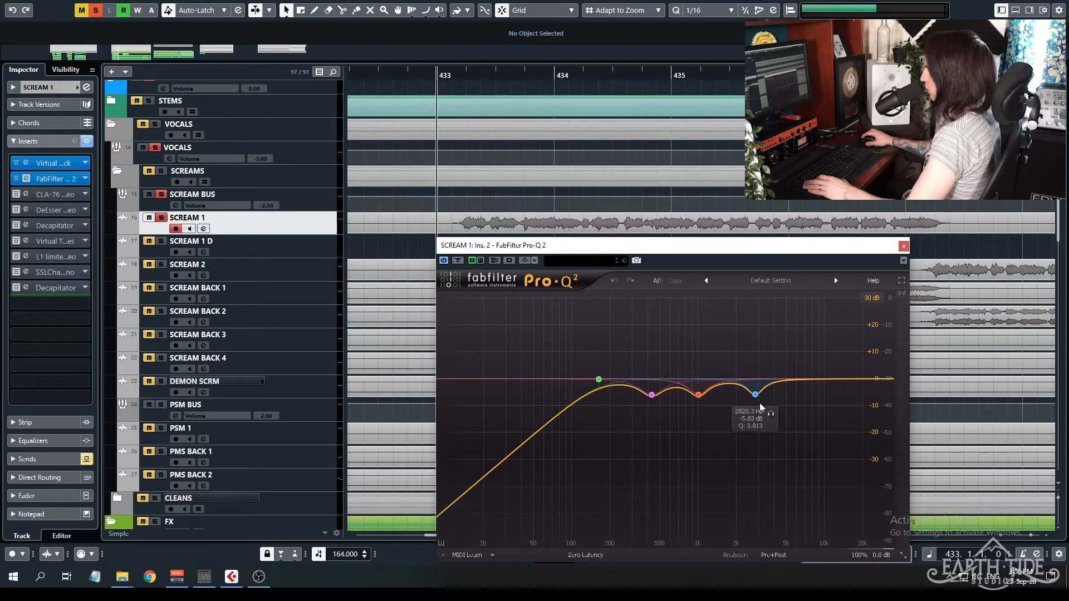
Compare SCREAM 1 playback with the Pro-Q 2 equalizer bypassed and active.
click(457, 261)
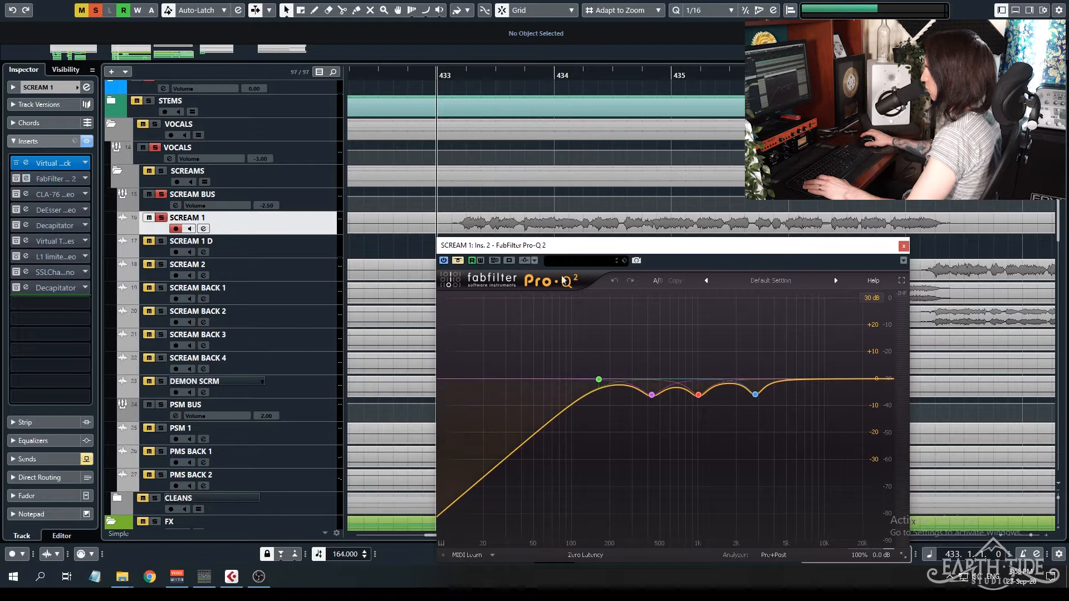
key(space)
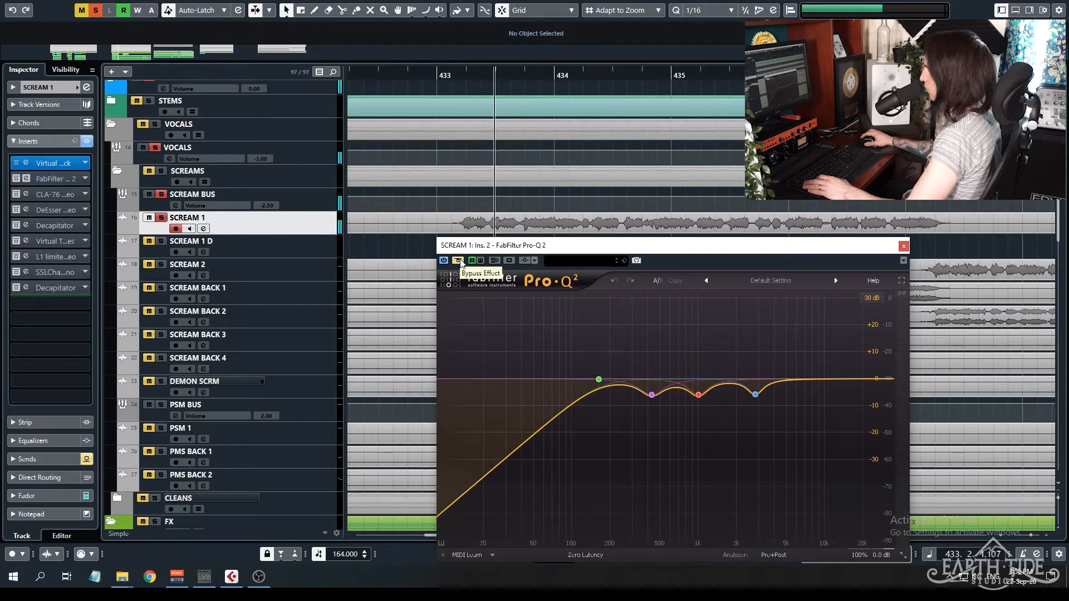
click(457, 261)
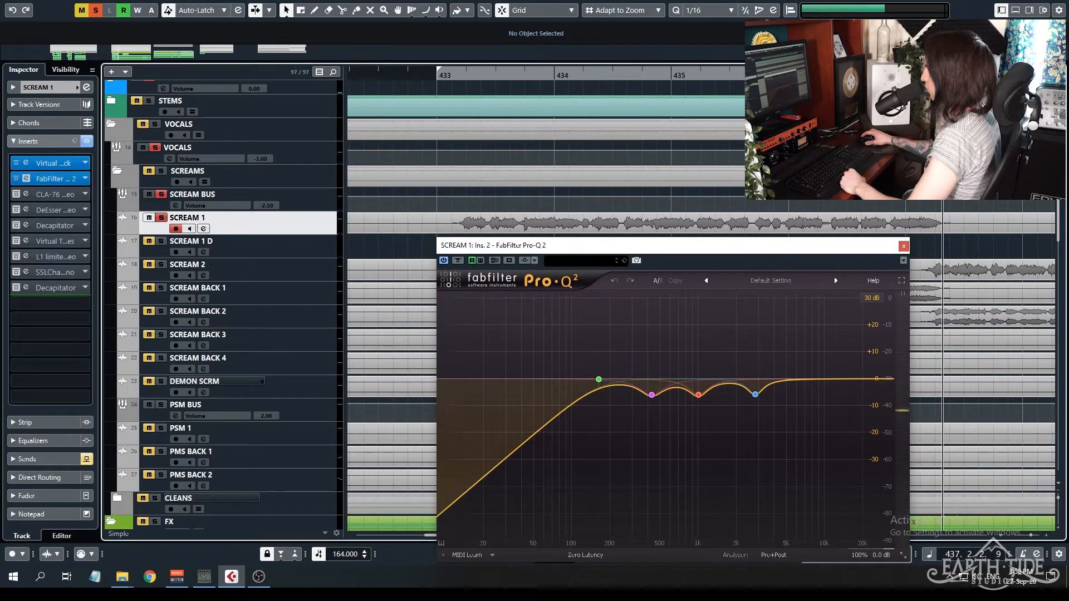
Turn on cycle playback from bar 433 and audition the equalizer's low-cut band in solo.
key(KP_Divide)
key(KP_1)
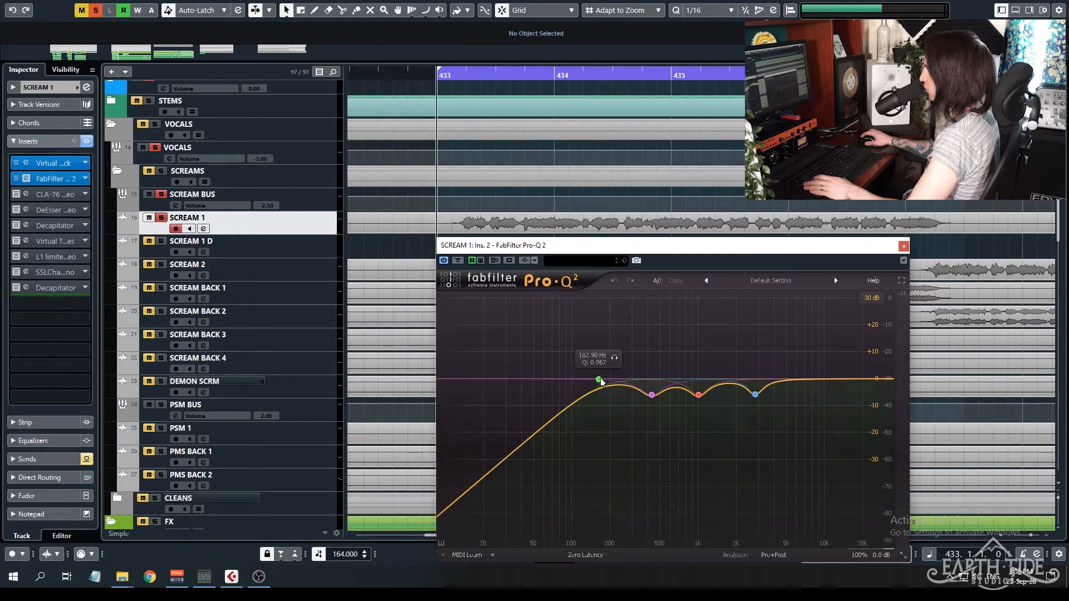
key(space)
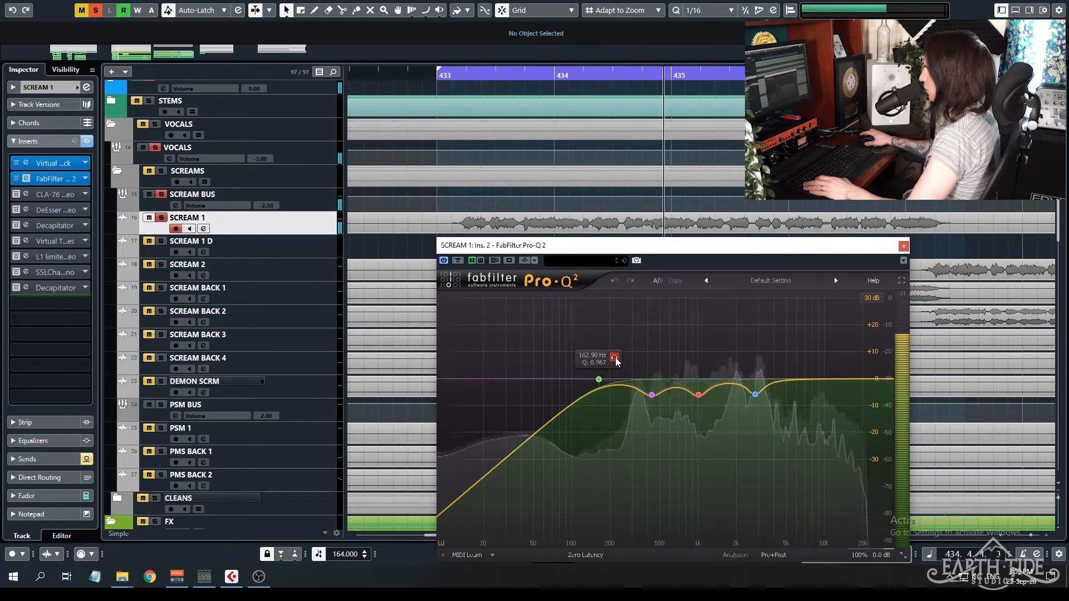
click(615, 358)
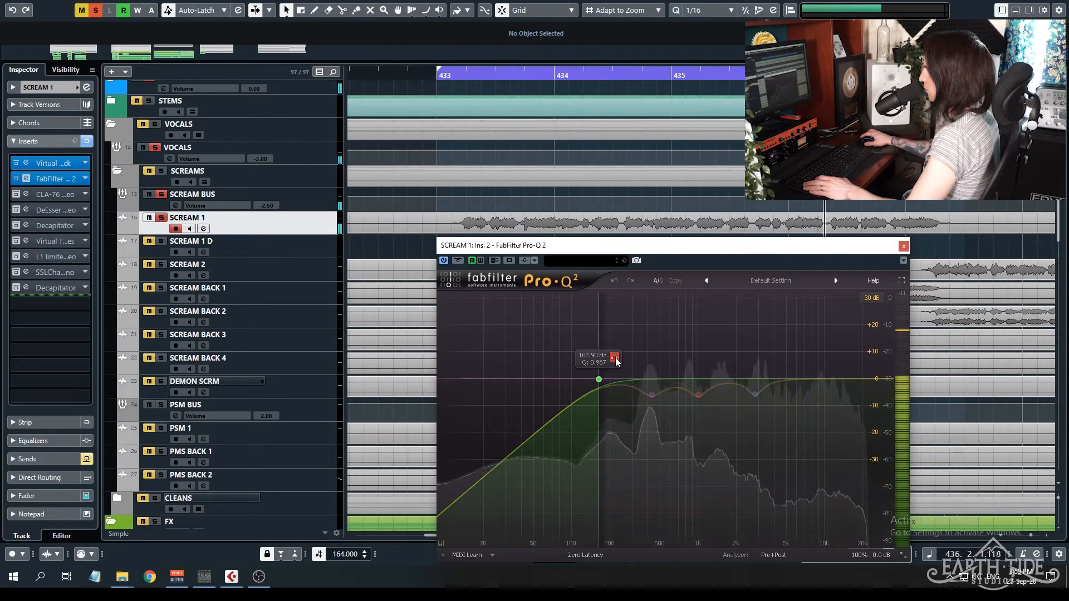
click(615, 358)
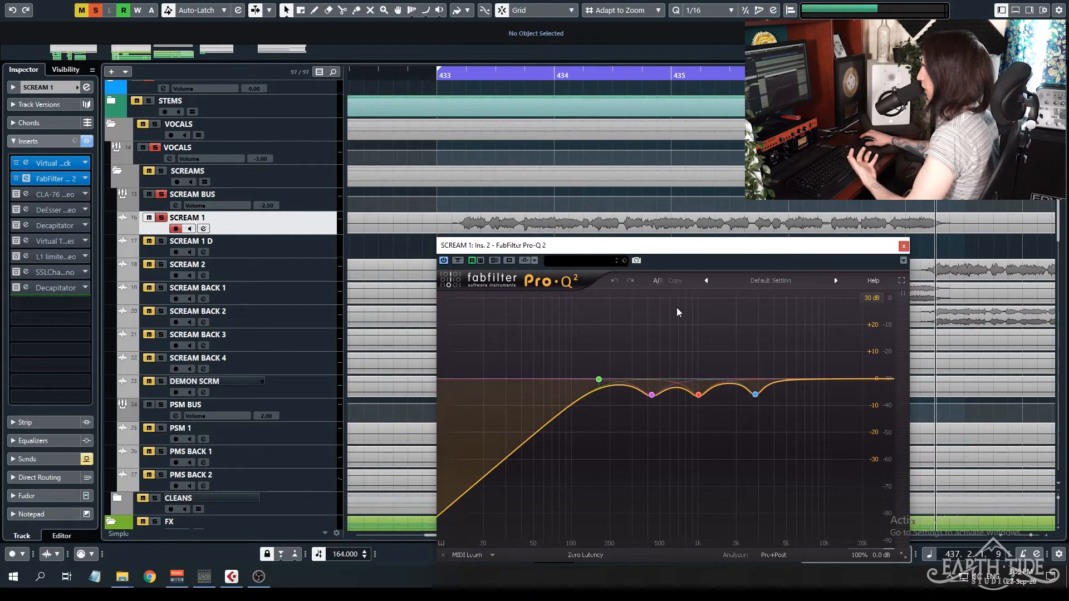
mouse_move(613, 339)
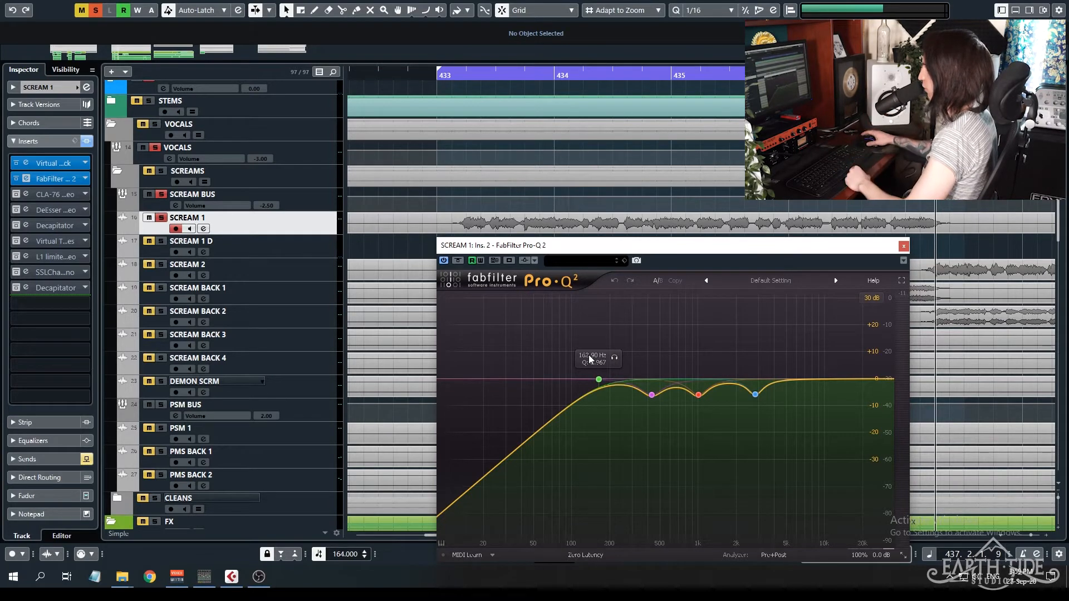
Audition the 427 Hz cut of the equalizer in solo while SCREAM 1 plays from bar 433.
key(space)
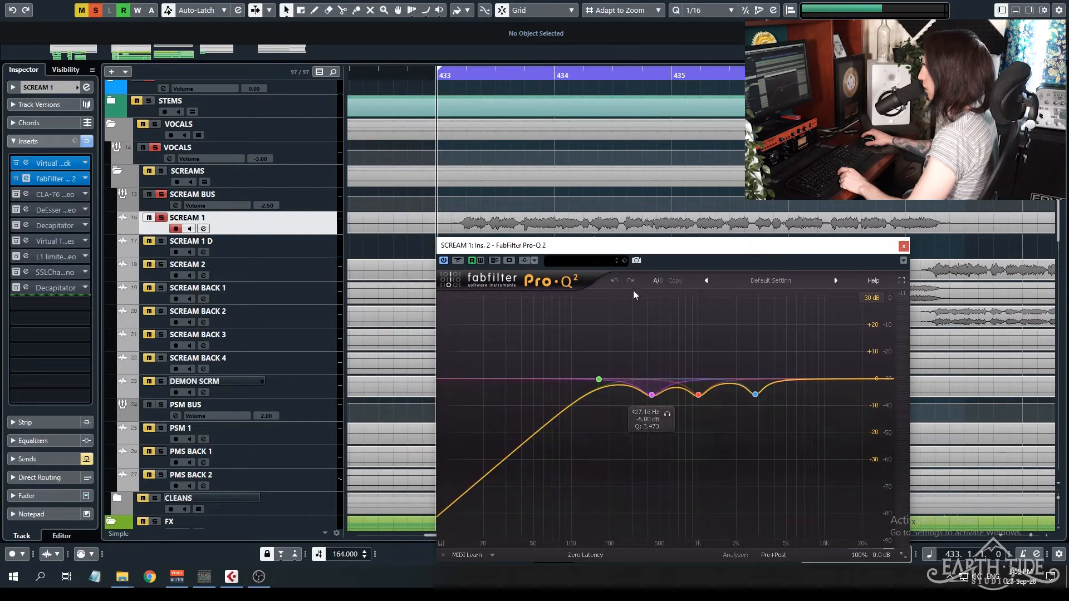
click(667, 416)
key(space)
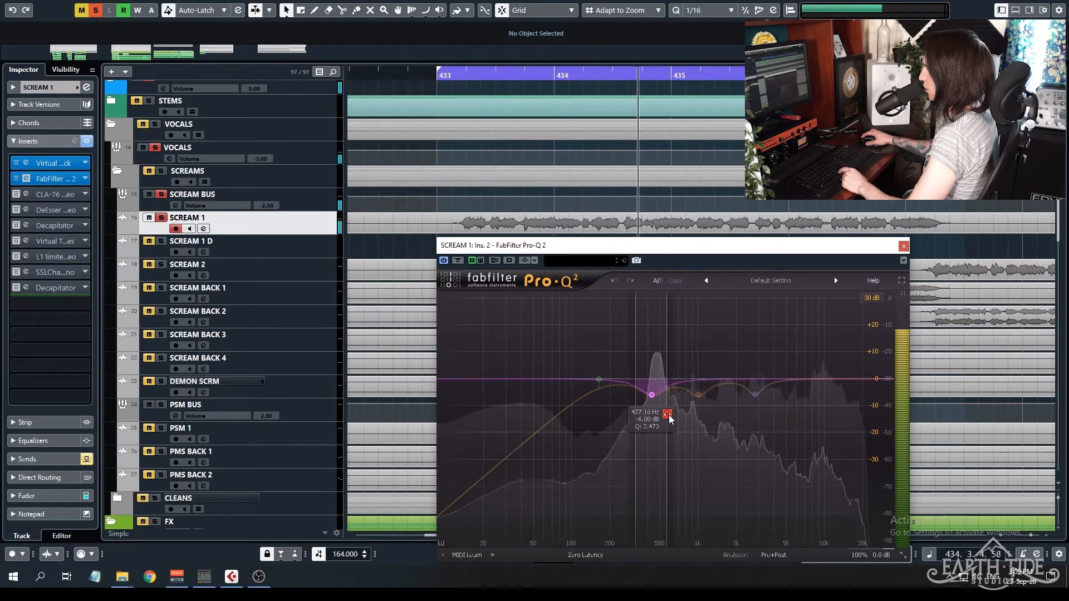
click(668, 415)
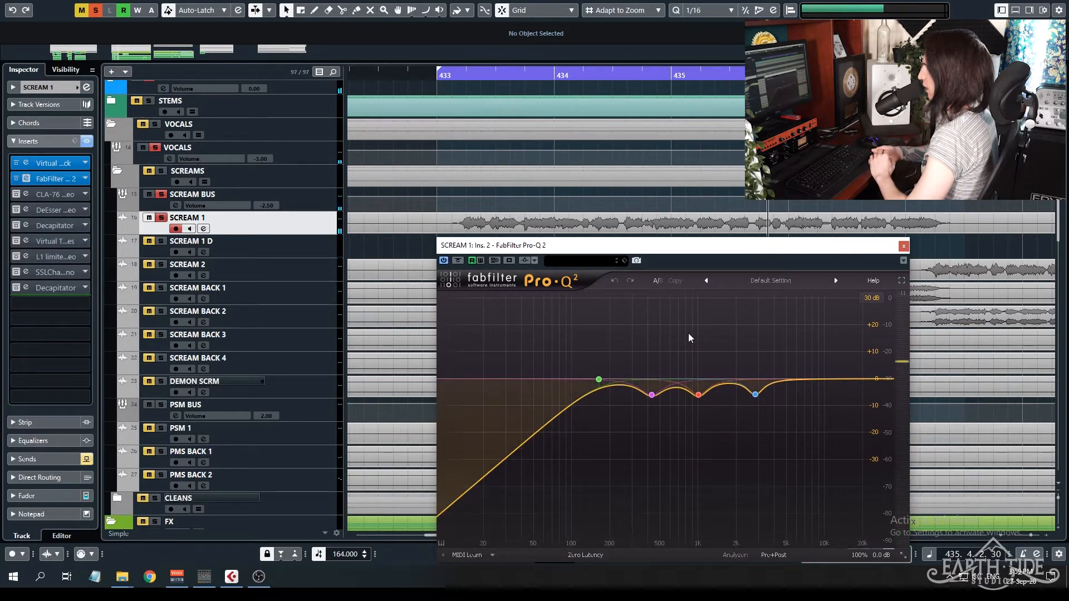
mouse_move(657, 396)
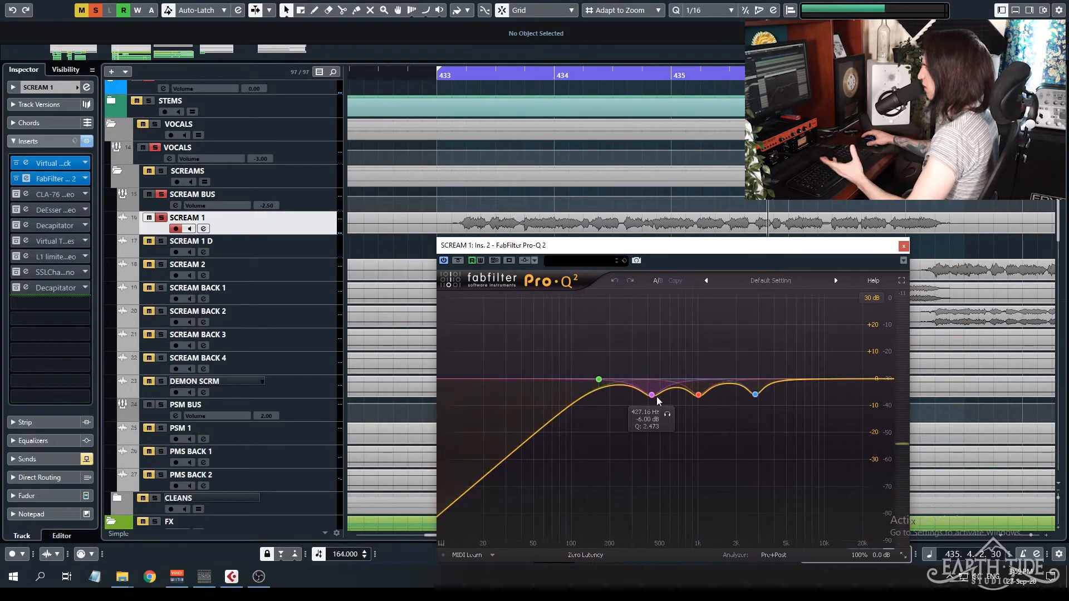
Audition the 1001.8 Hz cut of the equalizer in solo while SCREAM 1 plays from bar 433.
mouse_move(714, 409)
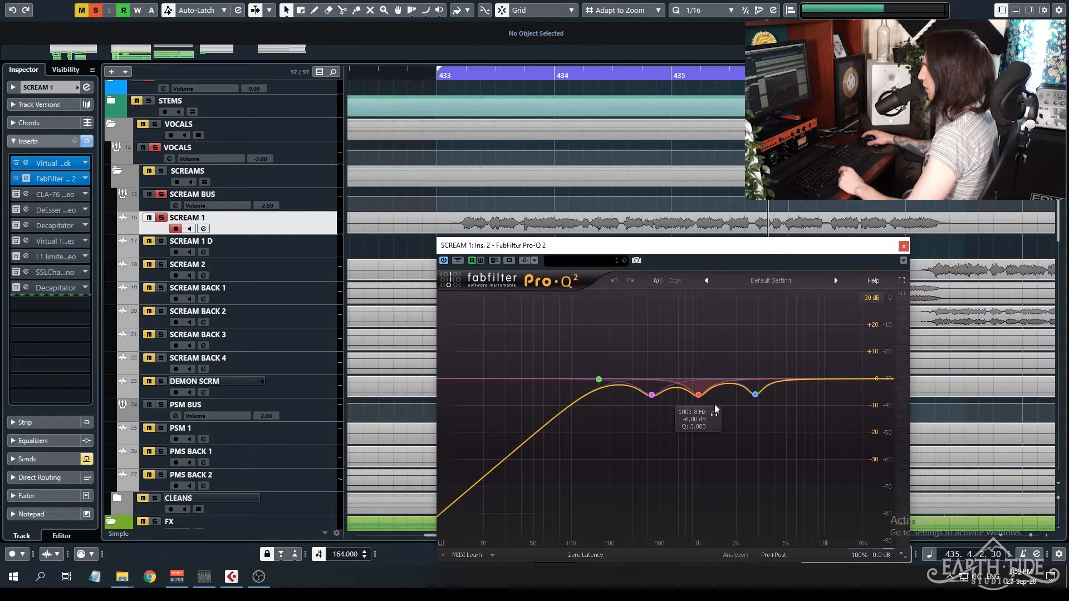
key(space)
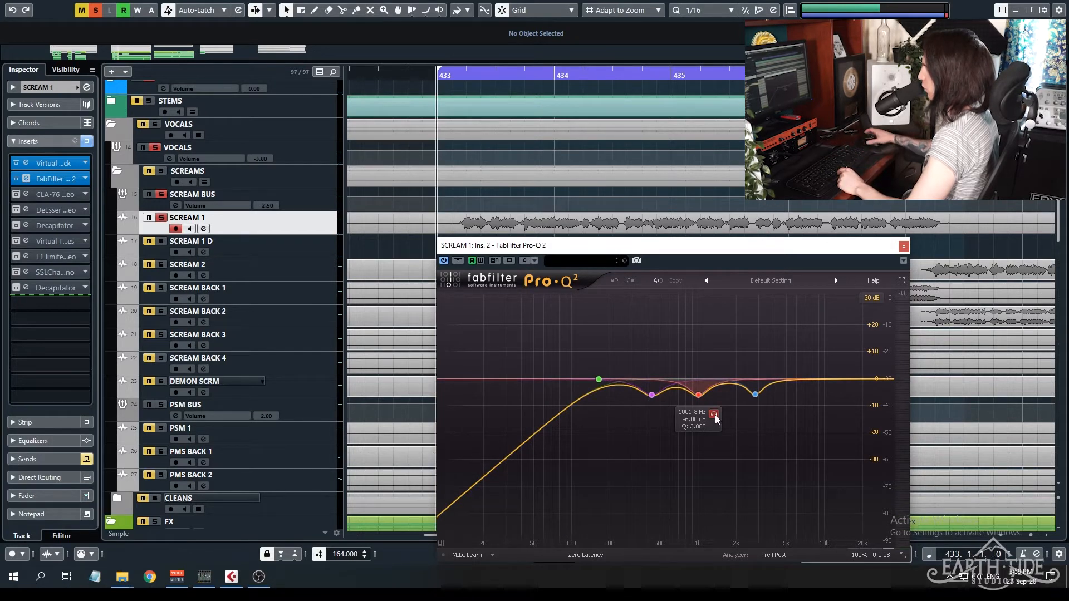
key(space)
click(715, 415)
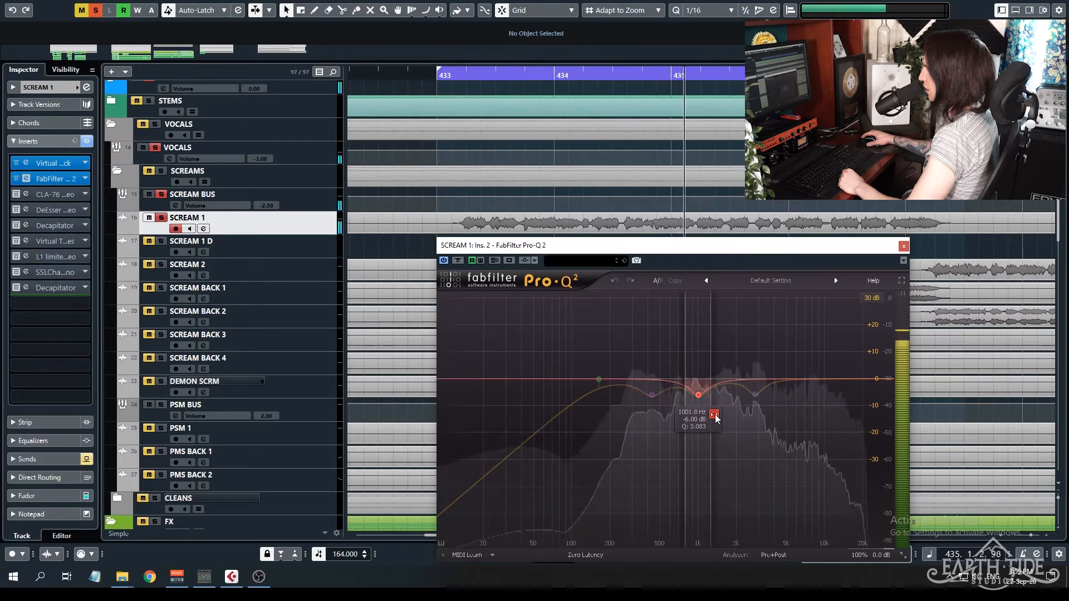
click(715, 415)
click(715, 415)
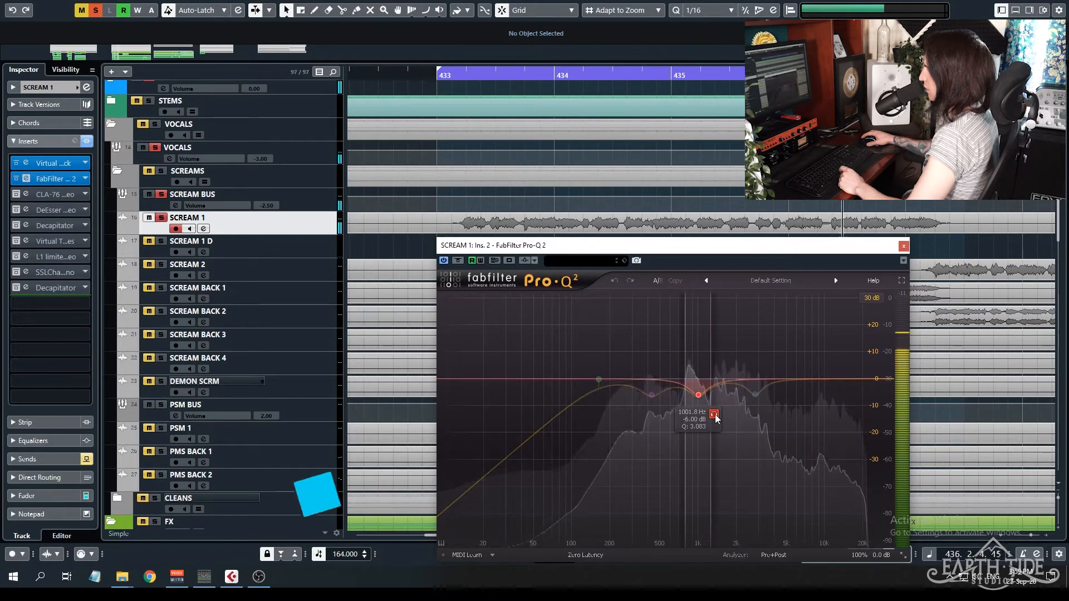
click(714, 415)
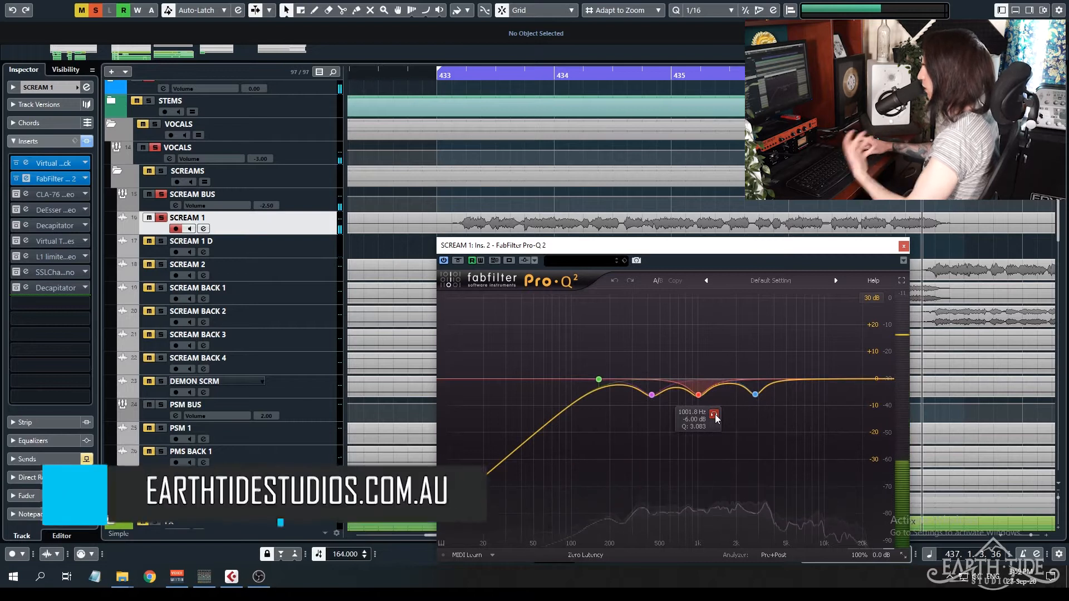
key(space)
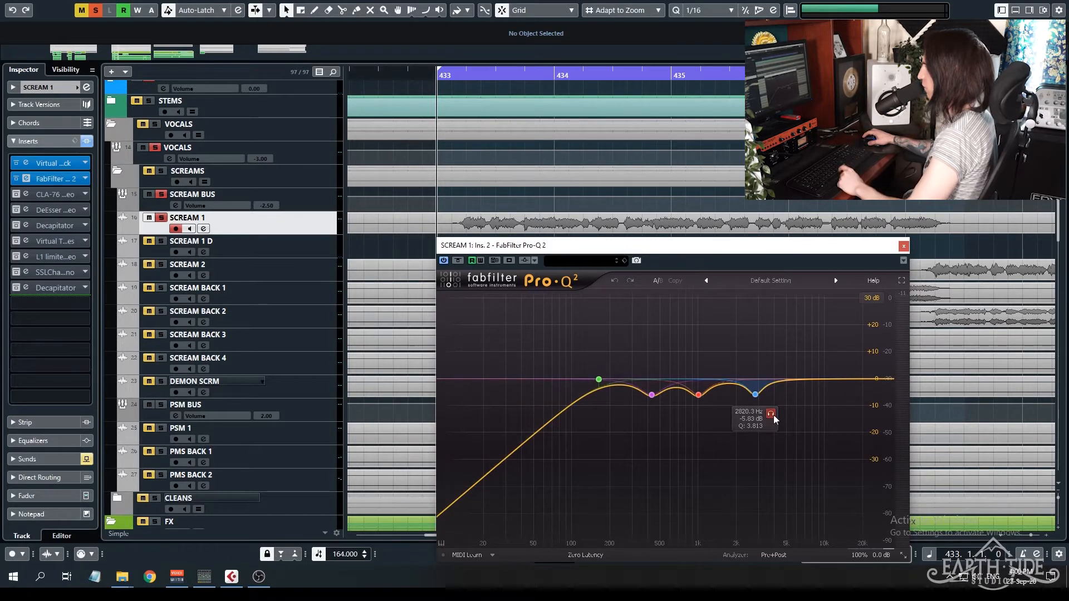
Audition the 2820 Hz cut of the equalizer in solo during SCREAM 1 playback from bar 433.
key(space)
click(770, 415)
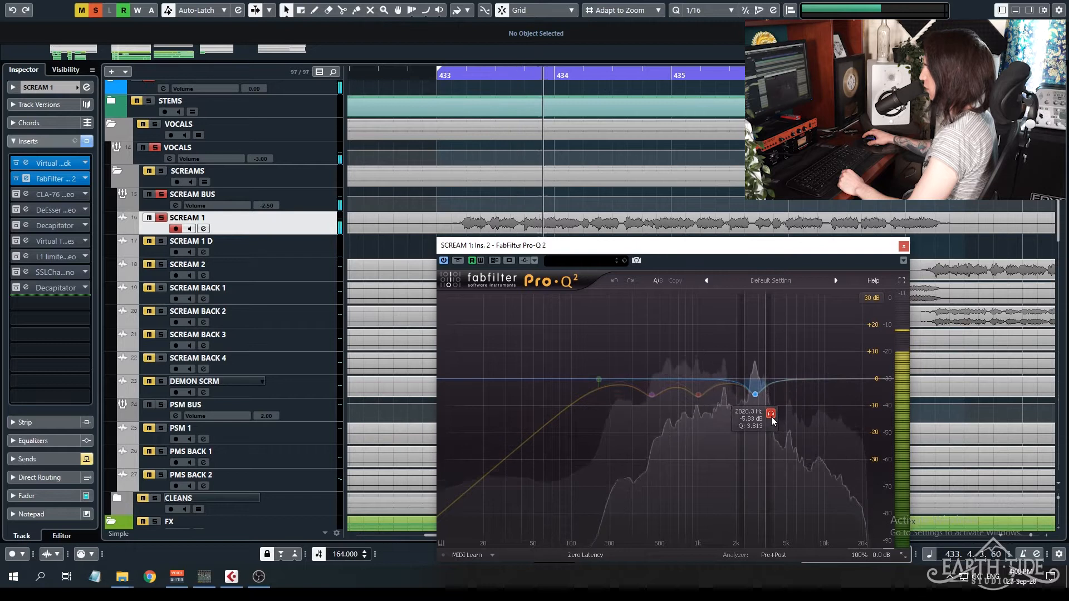
click(771, 415)
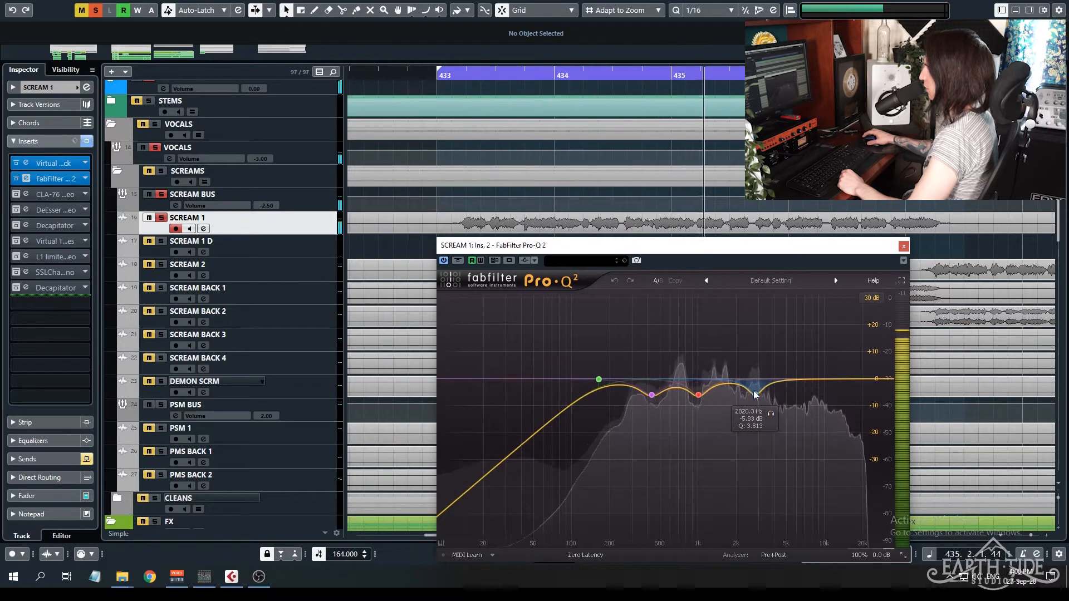
Compare SCREAM 1 playback with the equalizer's 2820 Hz band bypassed and active, and close the Pro-Q 2 window.
click(639, 484)
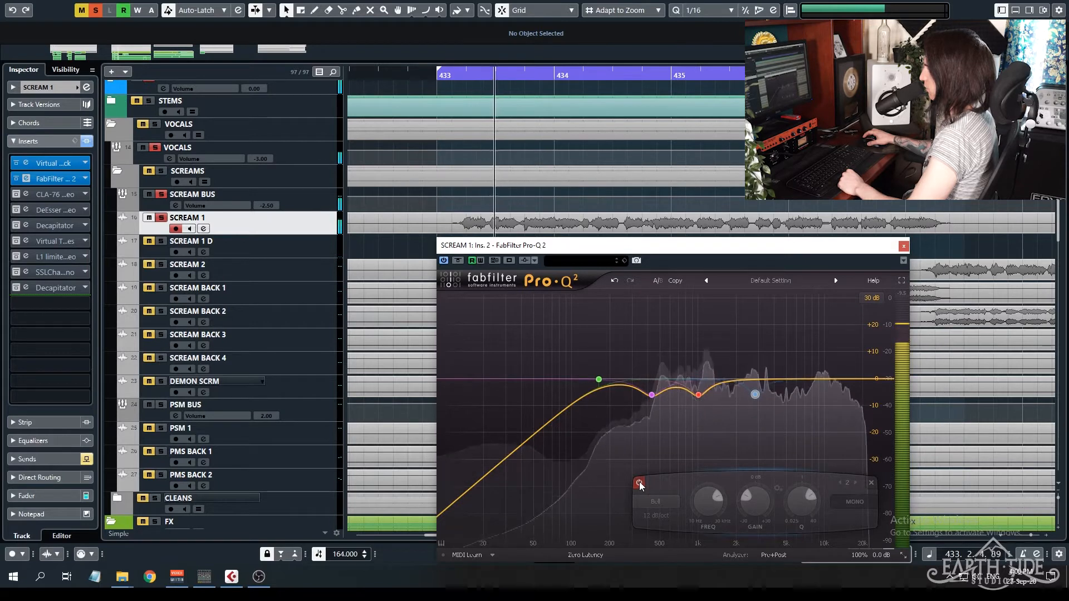
click(640, 484)
click(639, 483)
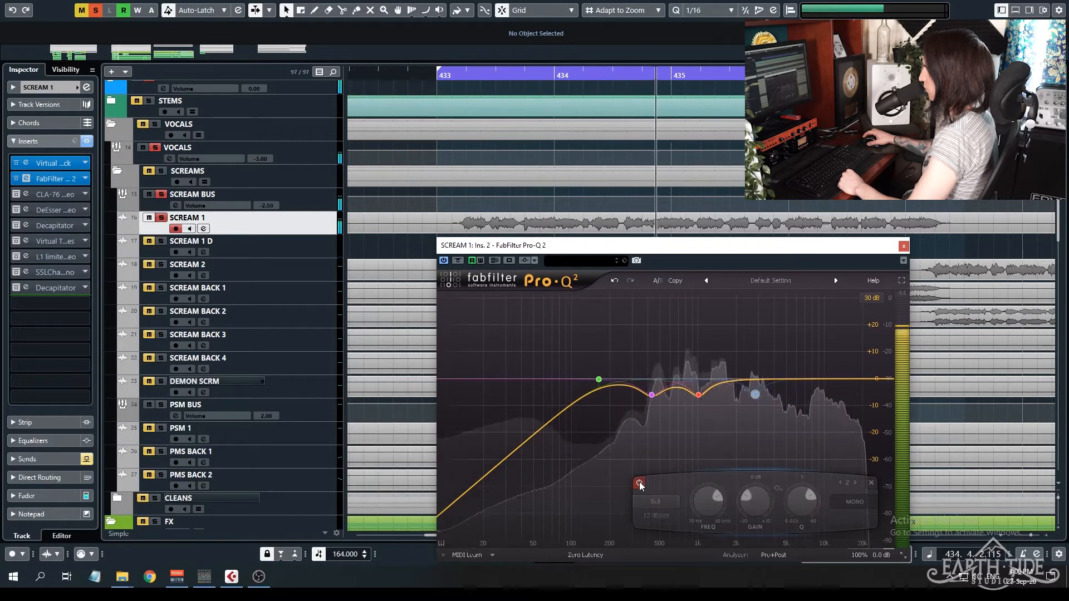
click(639, 483)
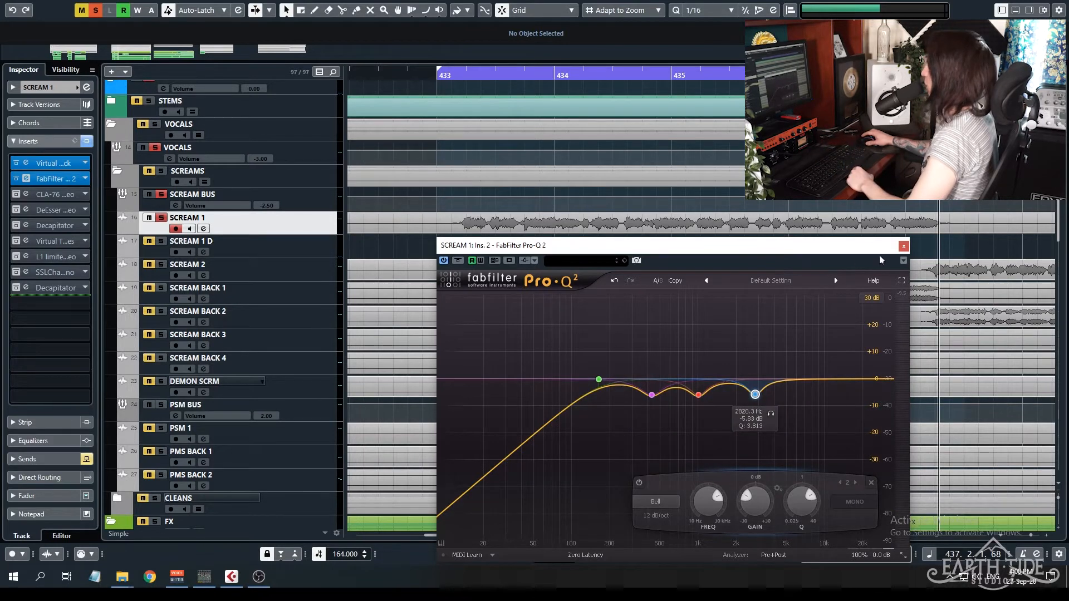
click(903, 248)
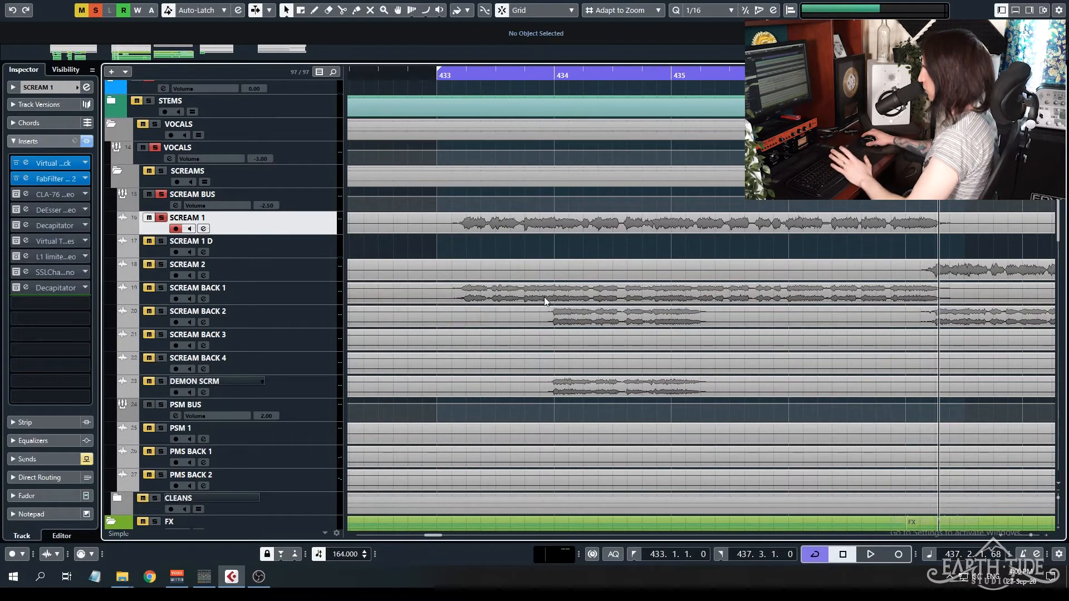
Activate the CLA-76 insert on SCREAM 1, compare playback with the compressor bypassed and active, and close its window.
click(27, 192)
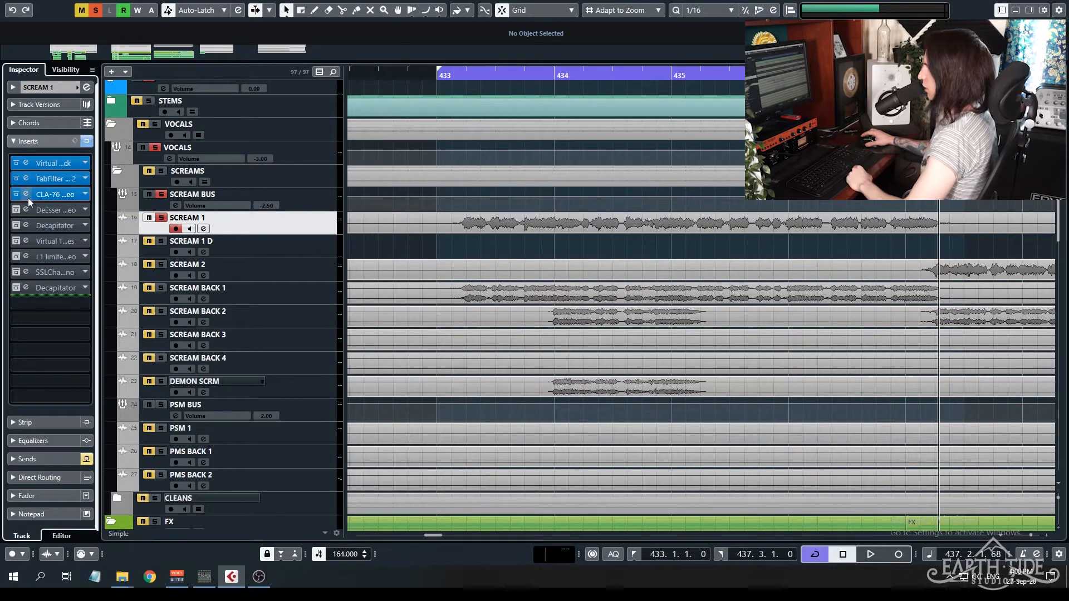
click(27, 195)
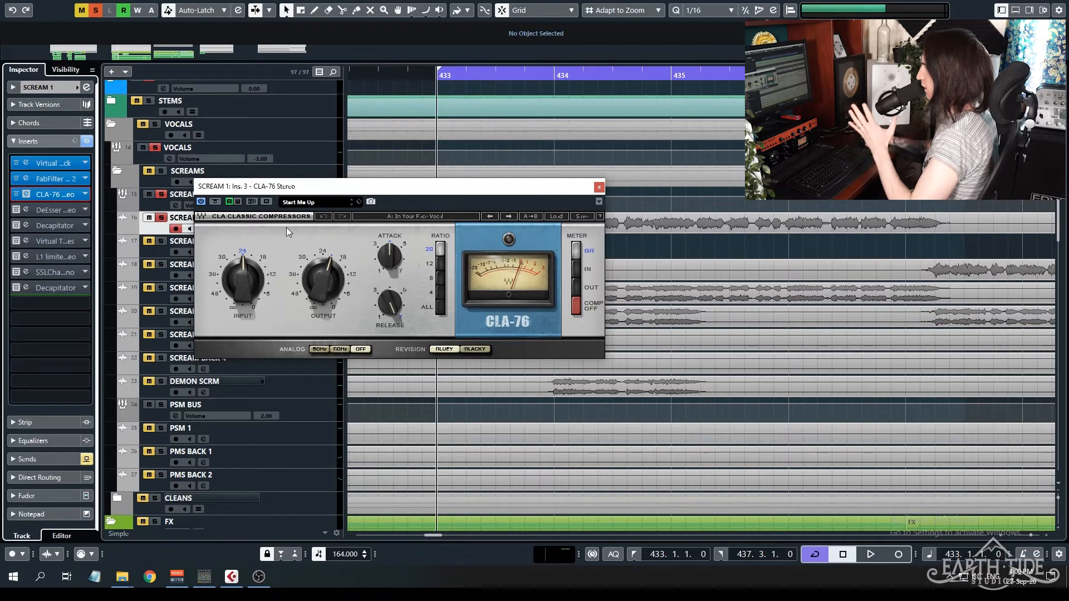
click(215, 202)
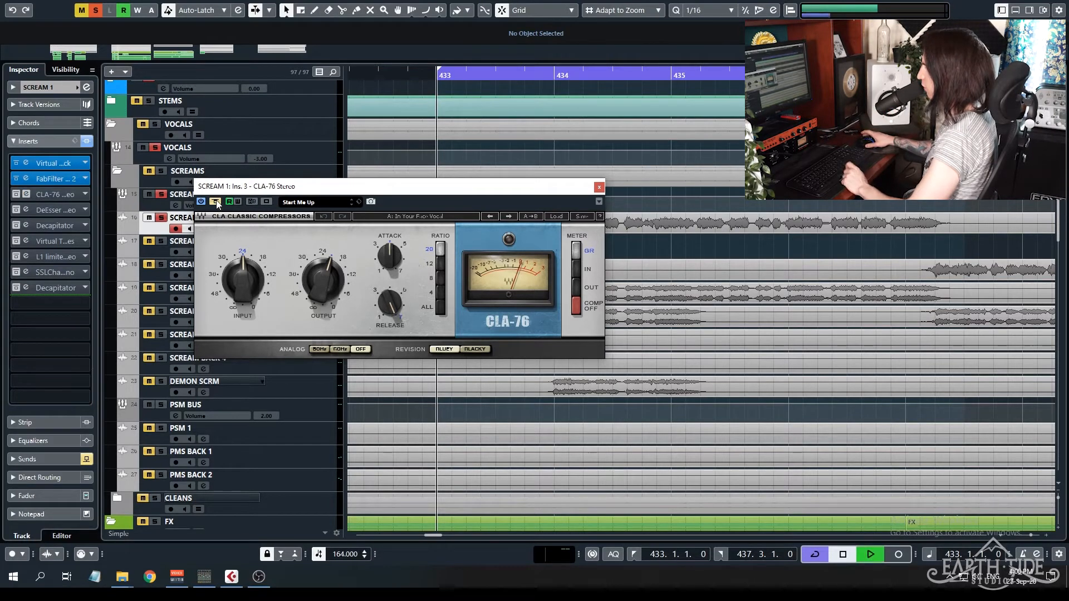
key(space)
click(216, 202)
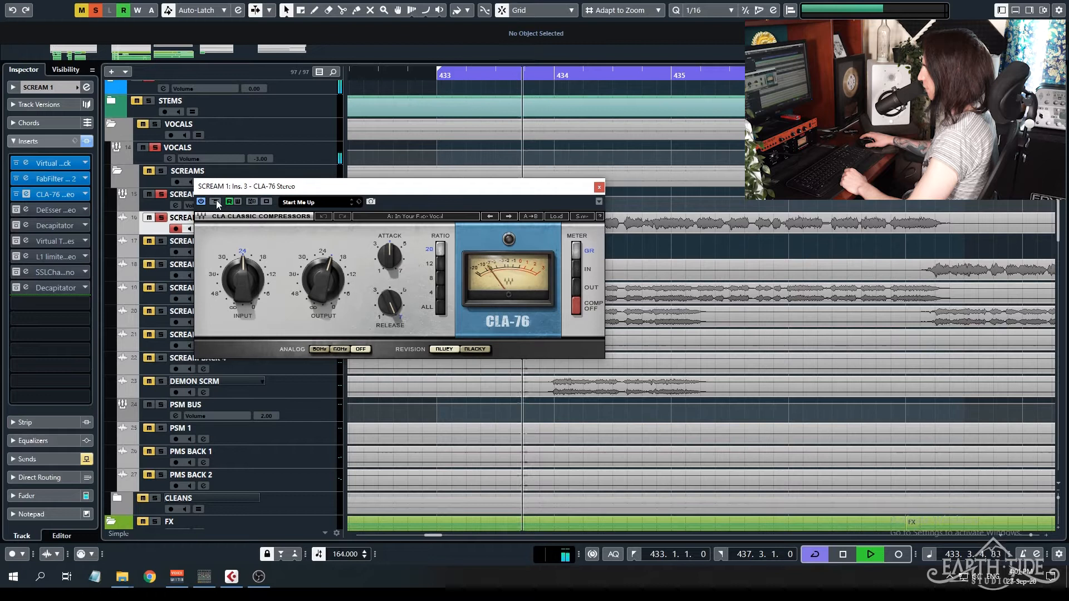
click(216, 201)
click(216, 202)
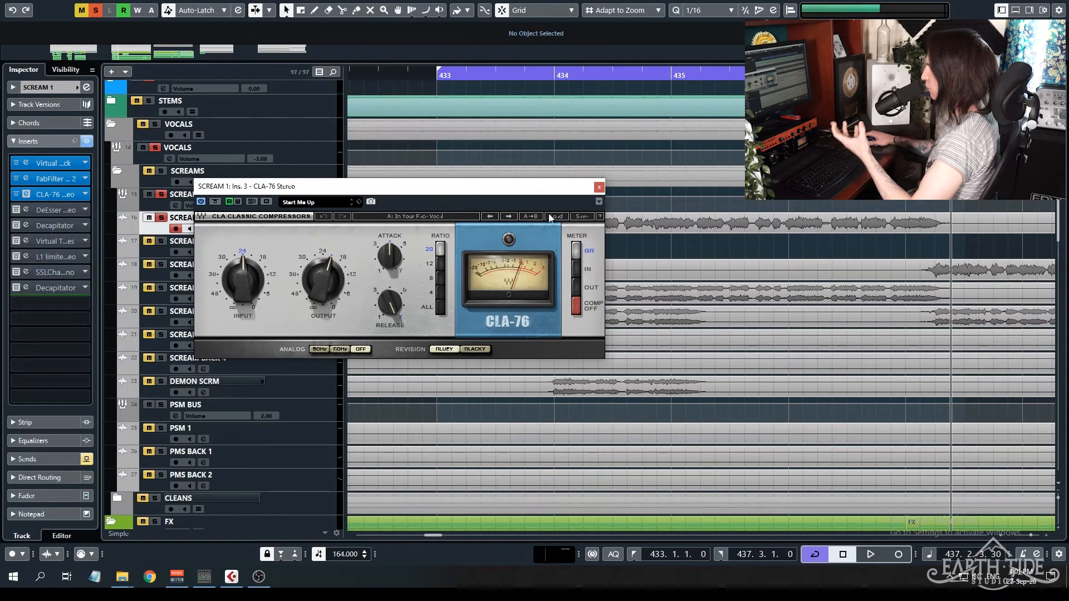
click(598, 187)
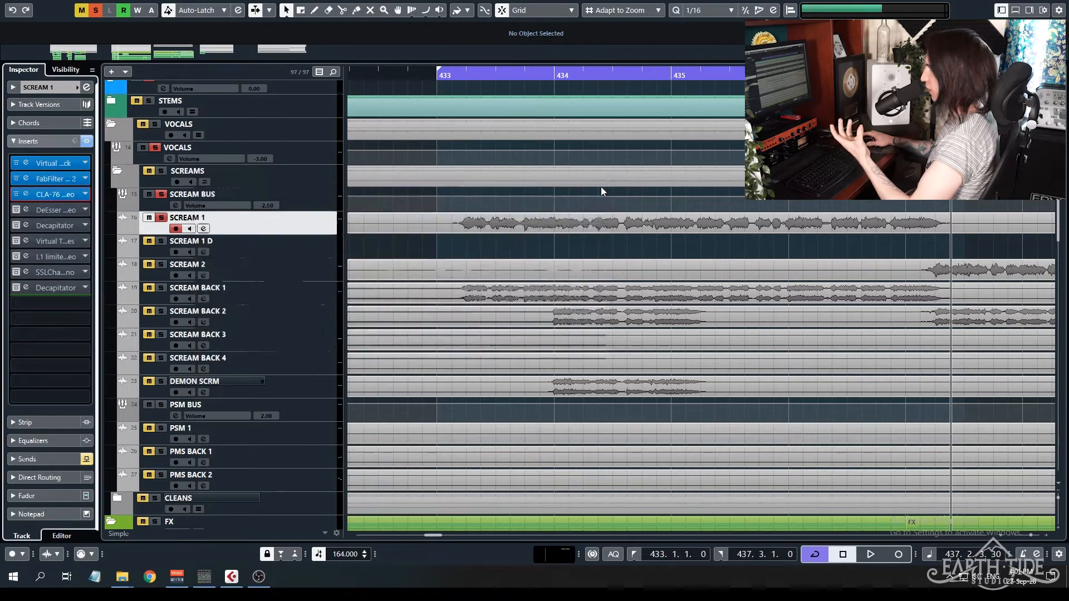
Activate and open the DeEsser insert on SCREAM 1 and audition the track through it from bar 433.
click(25, 210)
key(space)
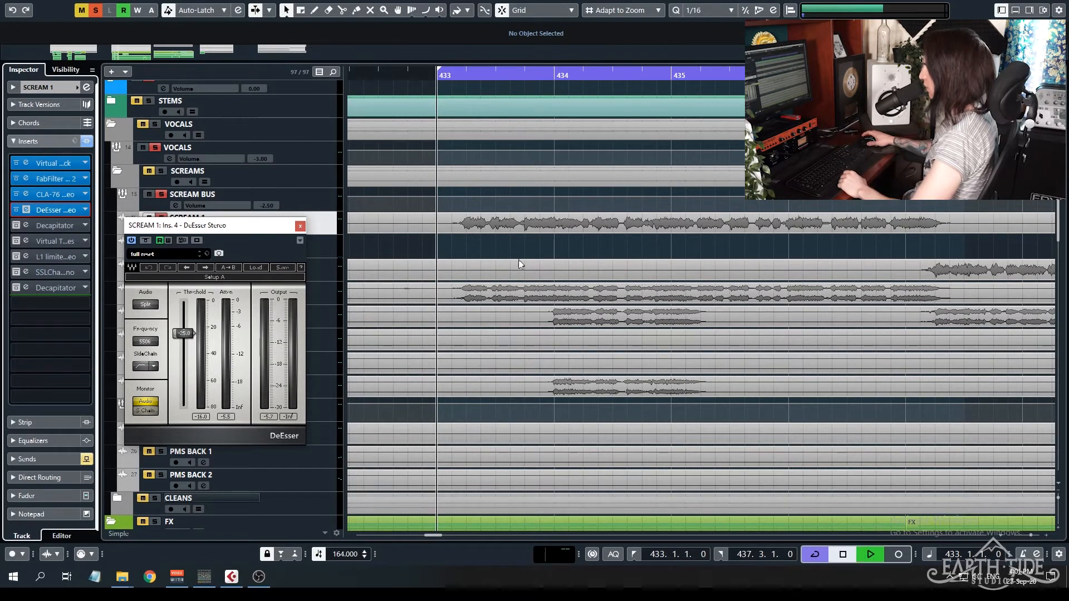
key(space)
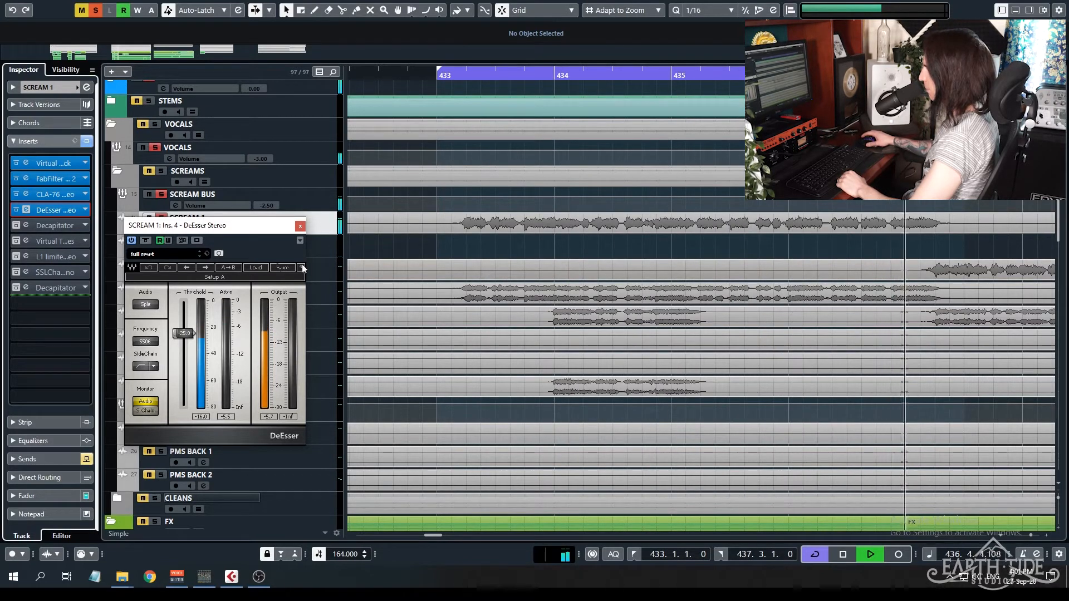
key(space)
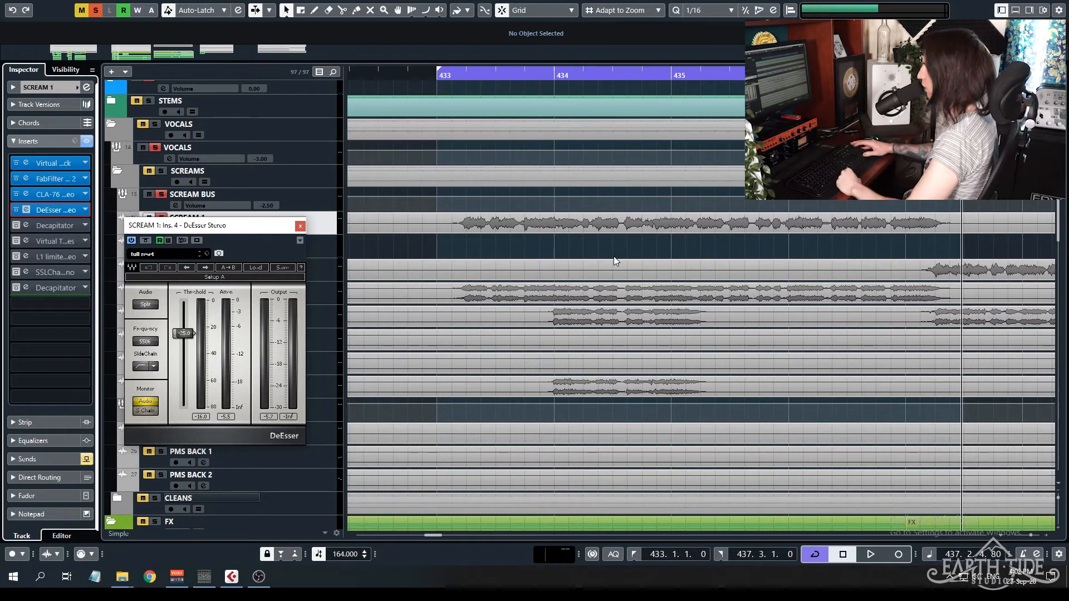
Compare SCREAM 1 playback from bar 433 with the DeEsser bypassed and active, and close its window.
key(KP_1)
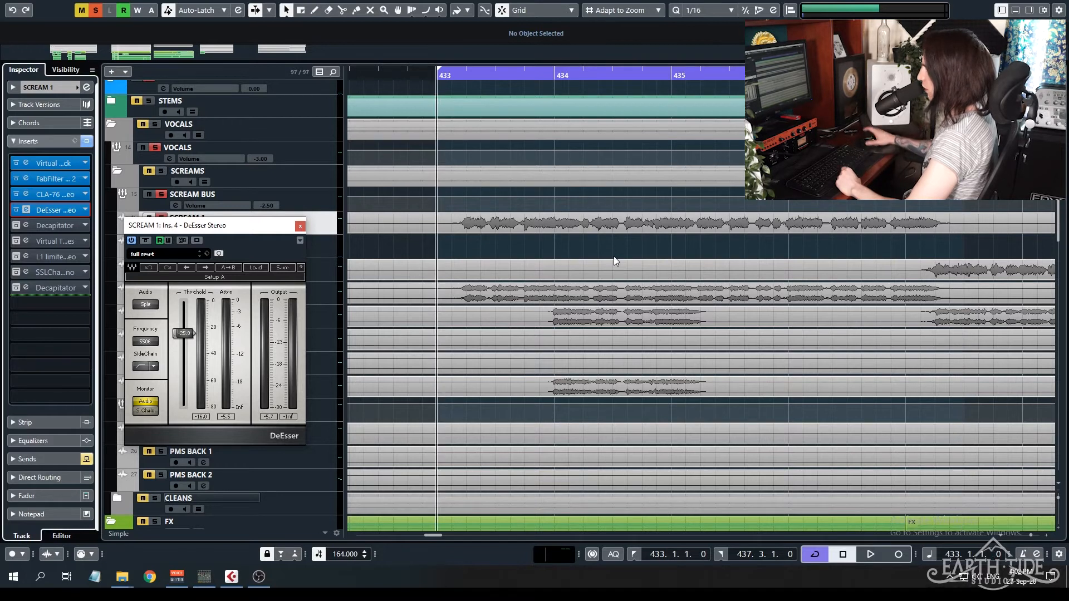
click(146, 241)
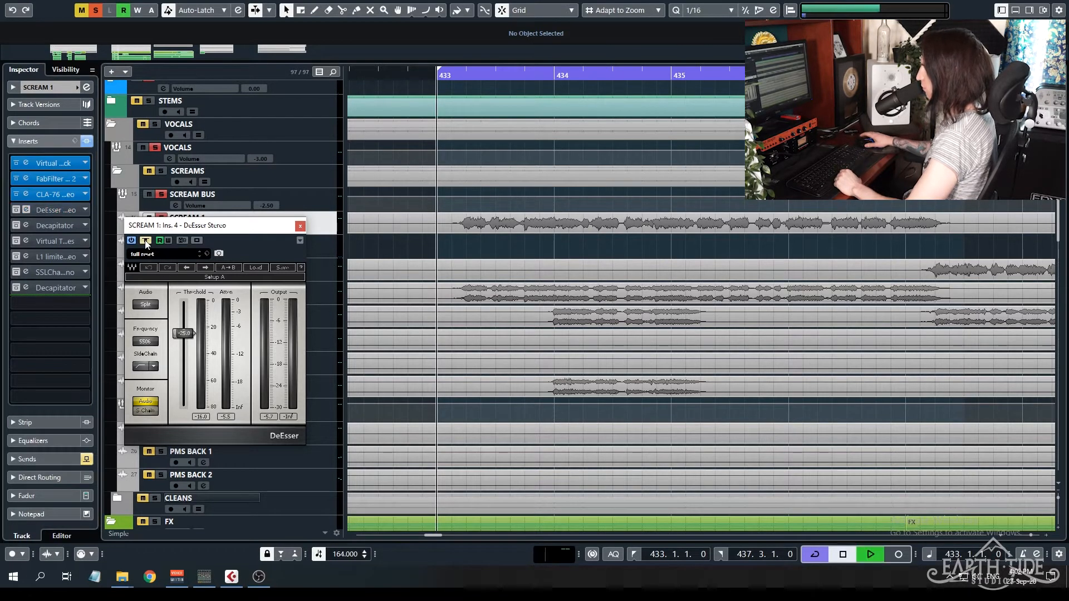
key(space)
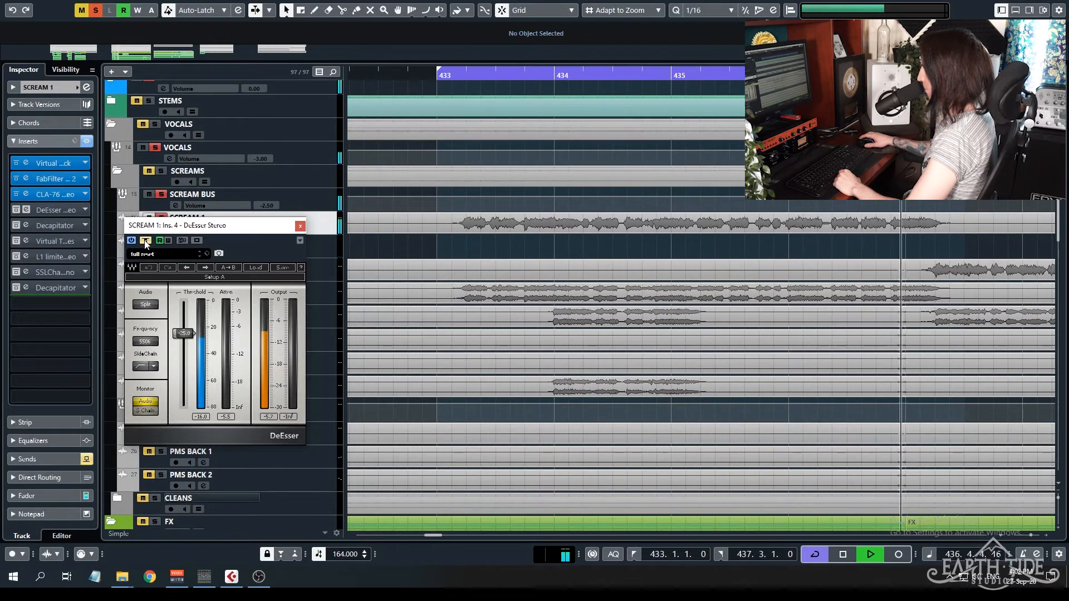
click(144, 241)
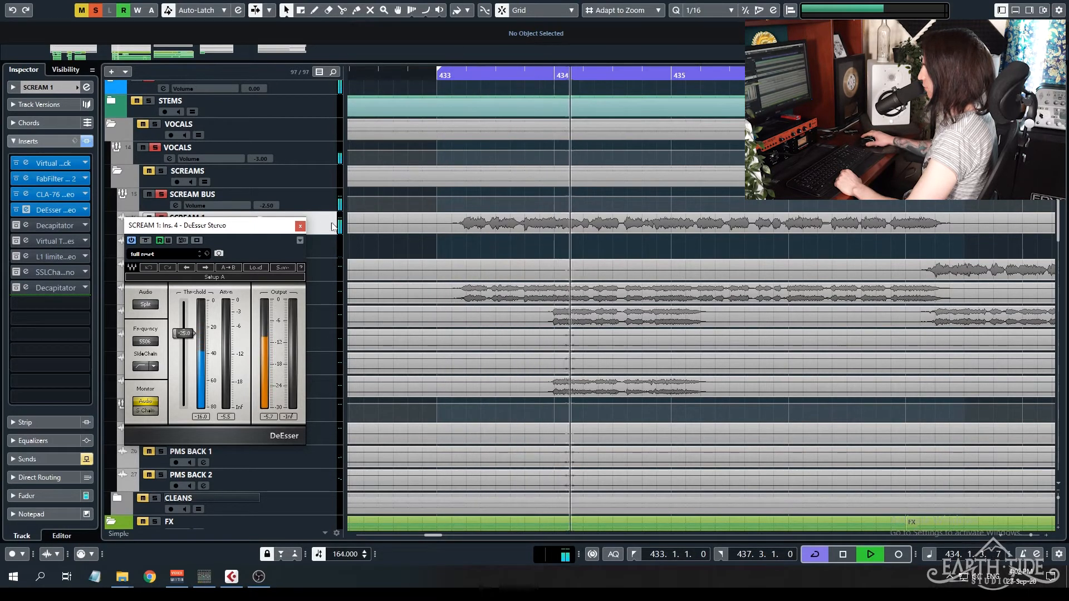
click(300, 226)
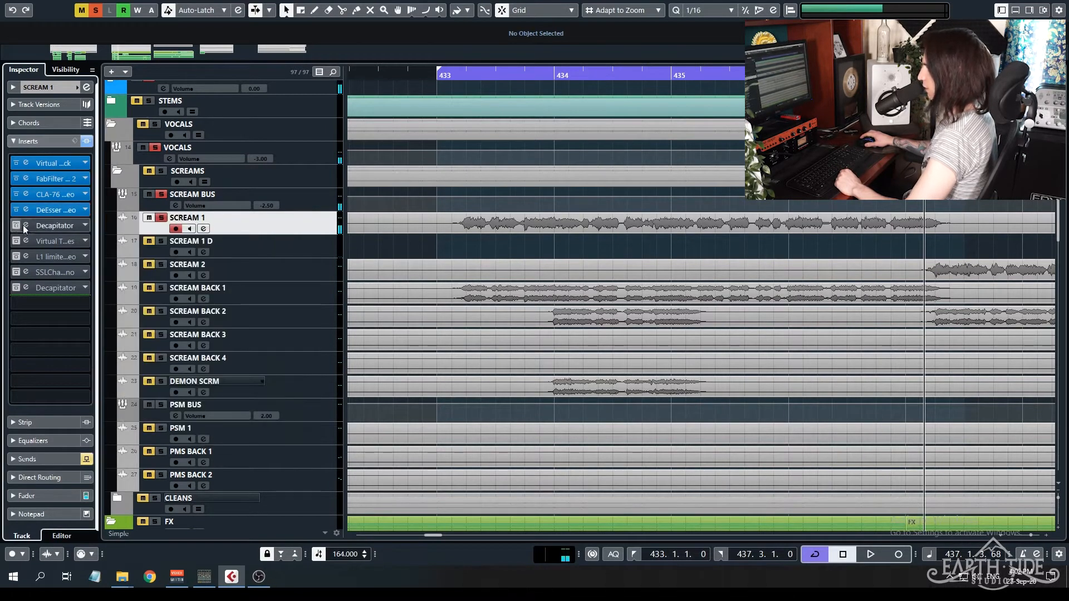
Open the first Decapitator insert on SCREAM 1 below the track's waveform and activate it during playback from bar 433.
click(26, 226)
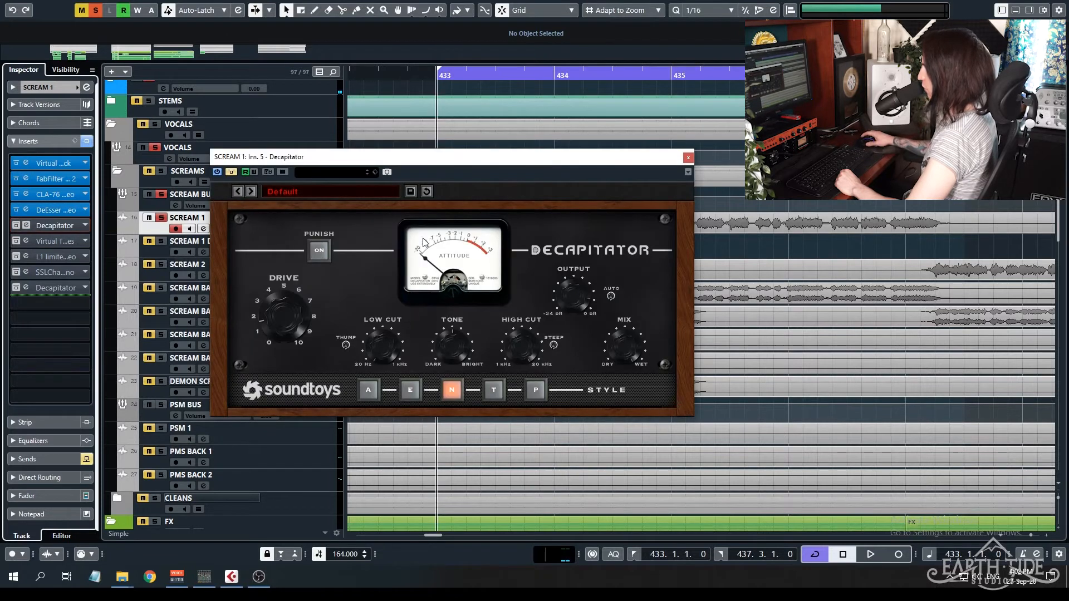
drag(304, 157, 537, 250)
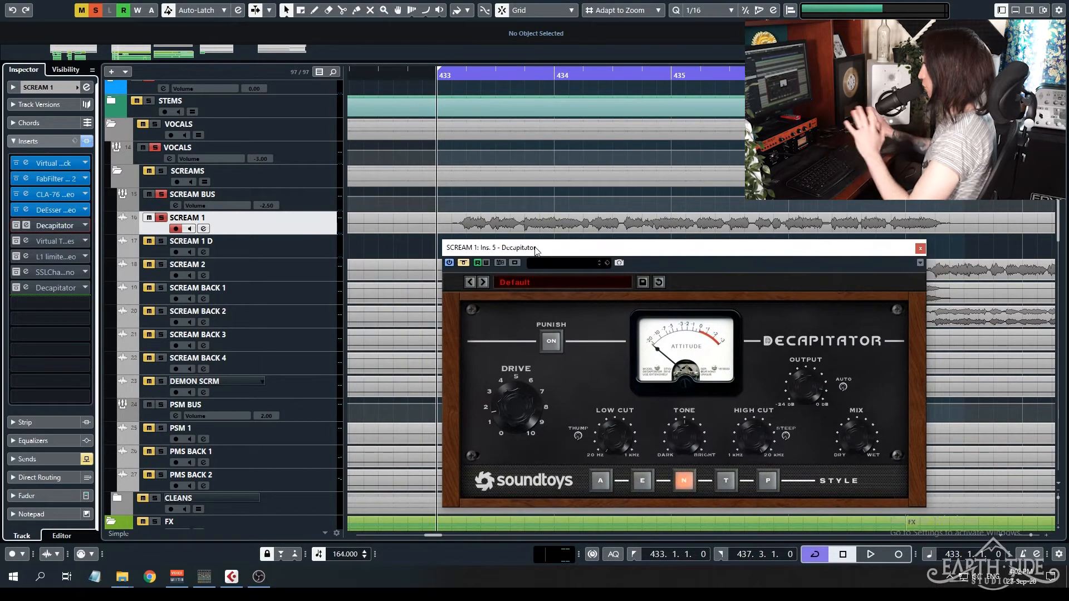
key(space)
click(463, 264)
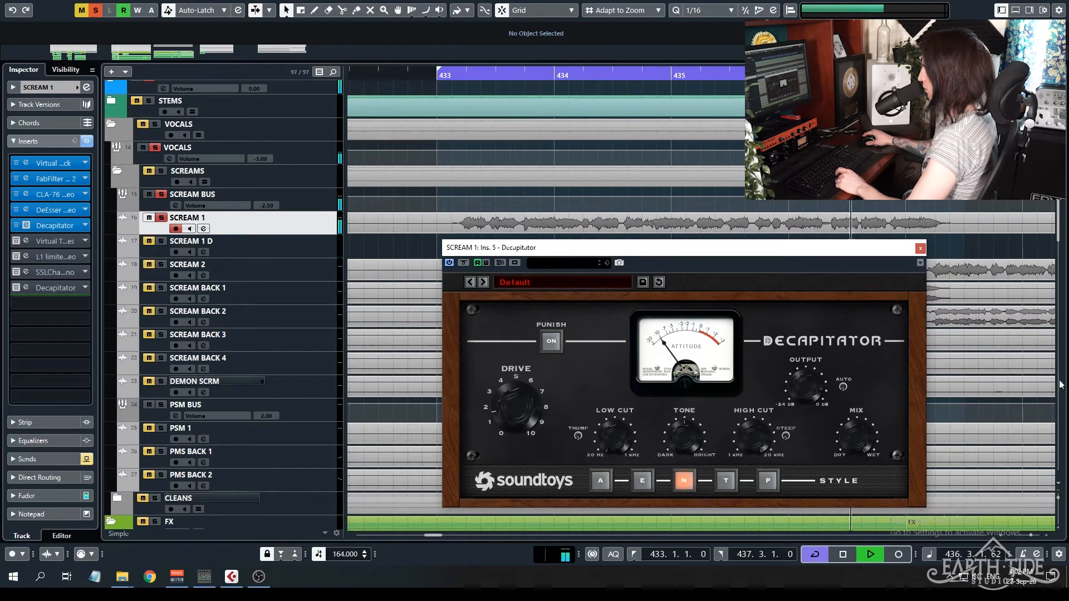
key(space)
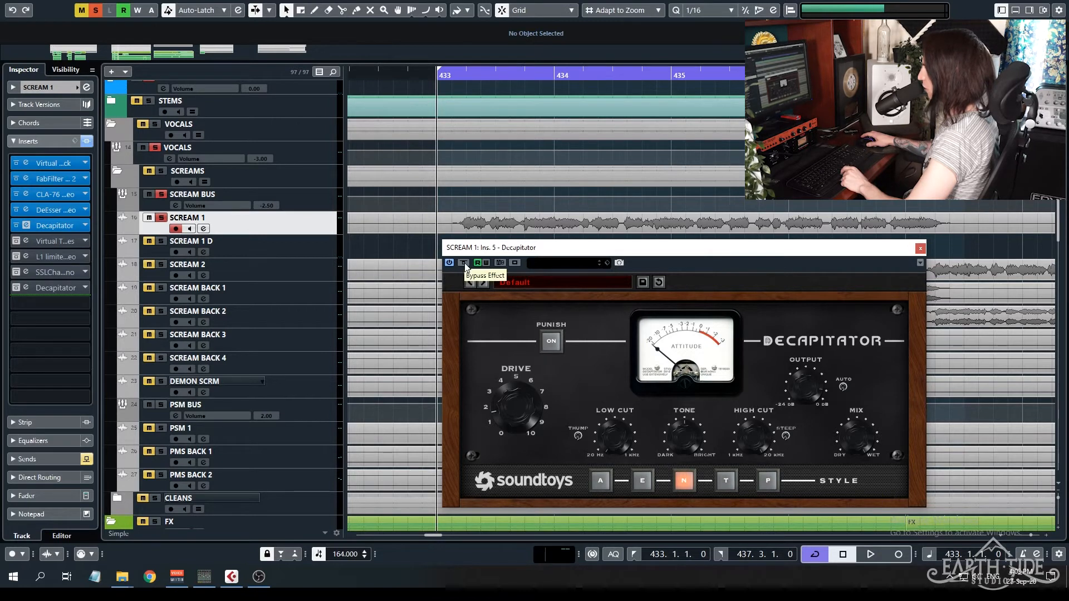
Compare SCREAM 1 playback with the Decapitator active and bypassed, leave it active and close its window.
key(space)
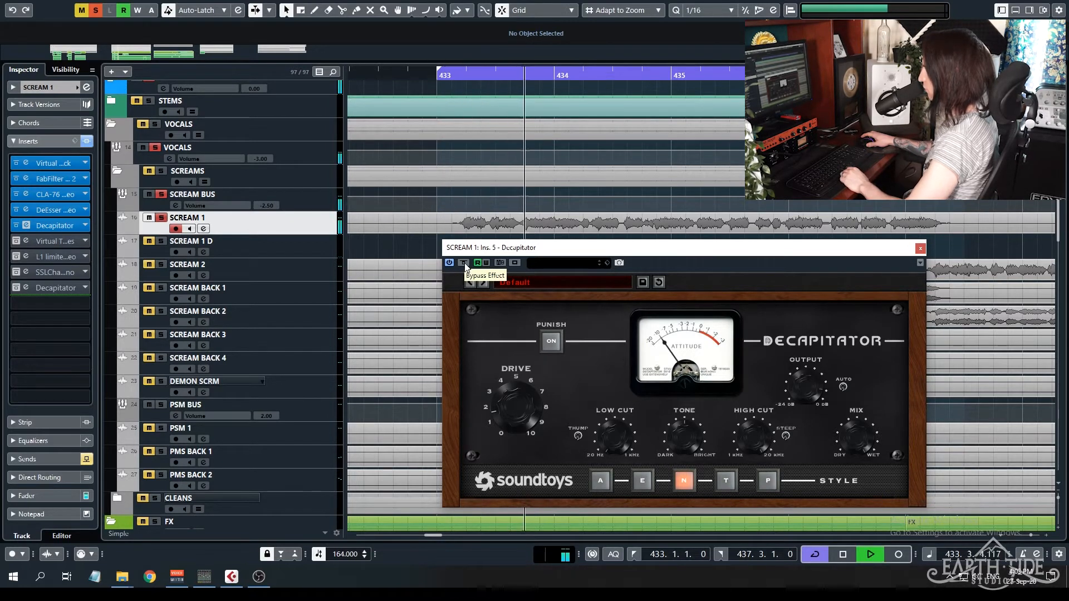
click(464, 263)
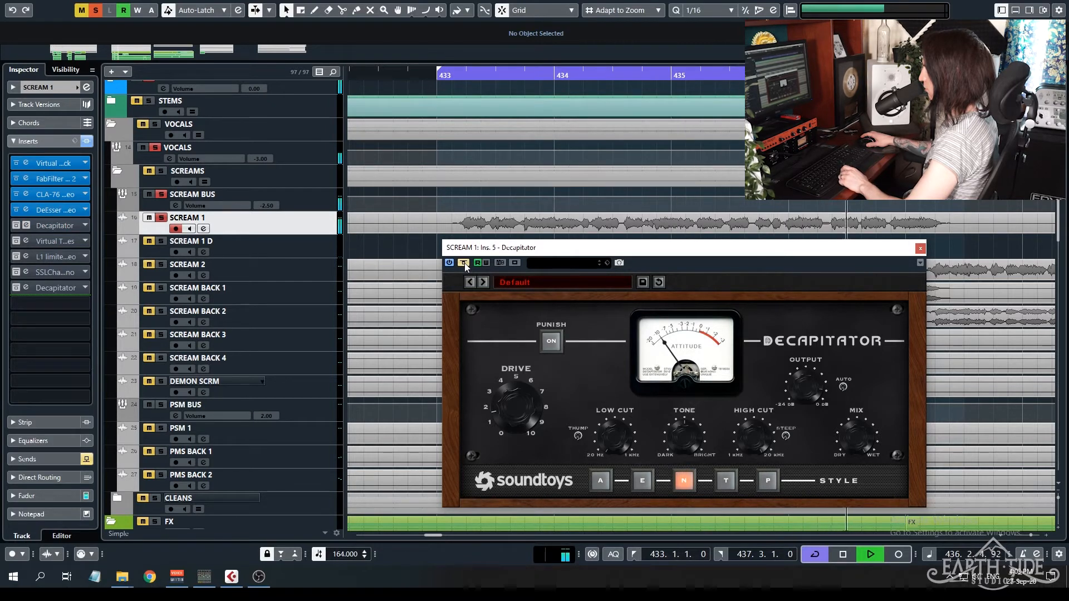
key(space)
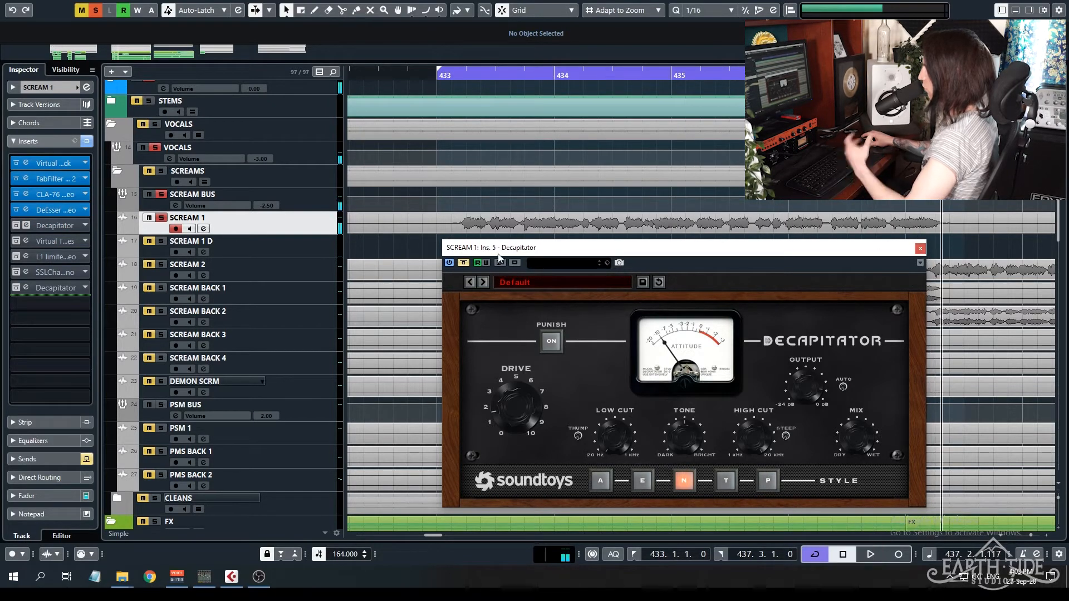
click(464, 263)
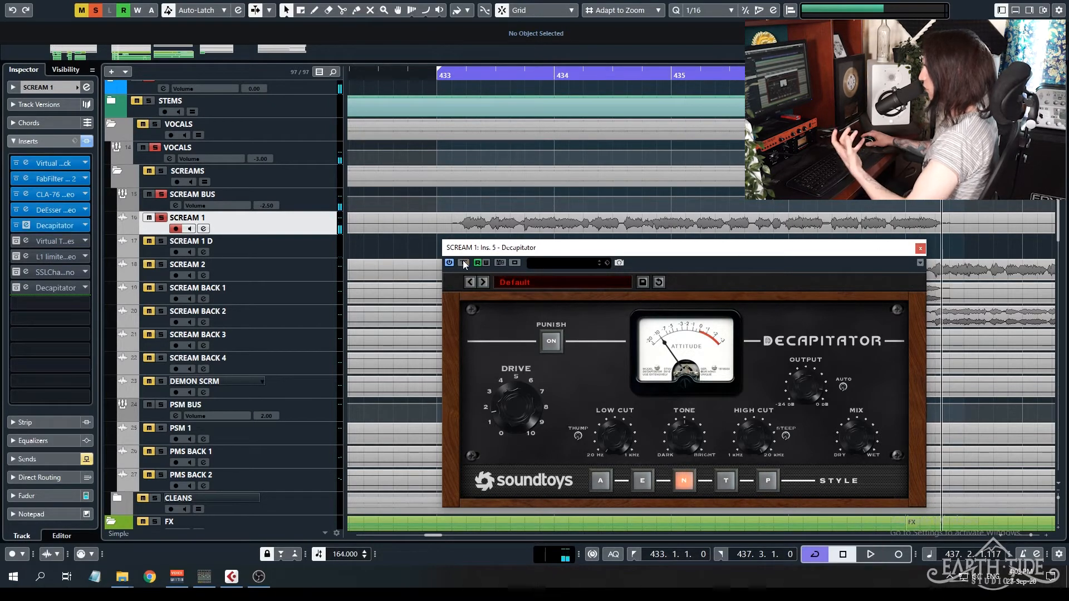
click(920, 249)
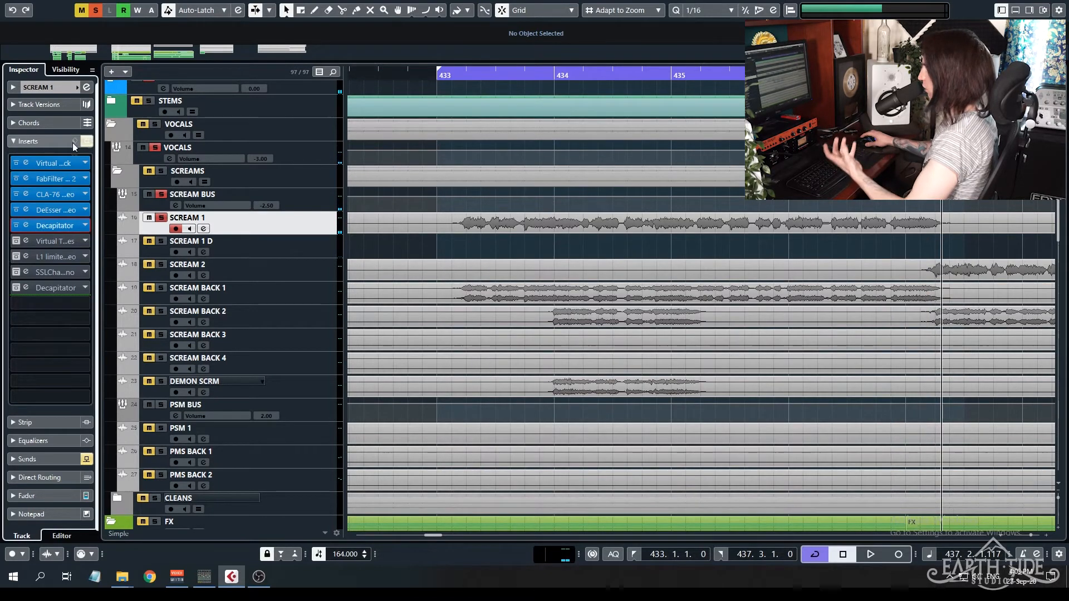
Activate the Virtual Tape Machines insert on SCREAM 1, compare it bypassed and active from bar 433, and close its window.
key(KP_1)
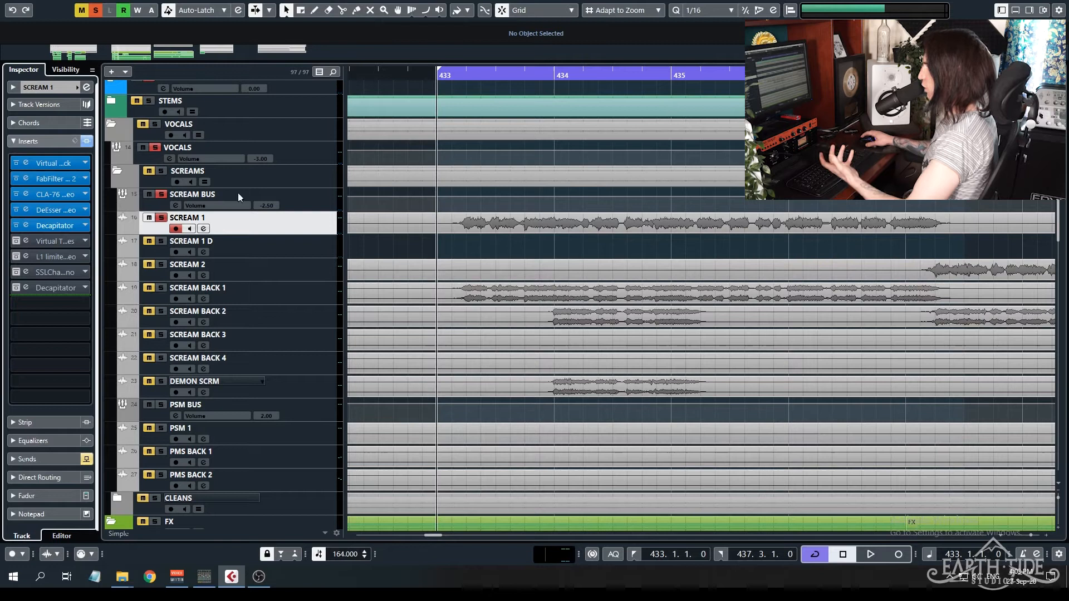
click(20, 240)
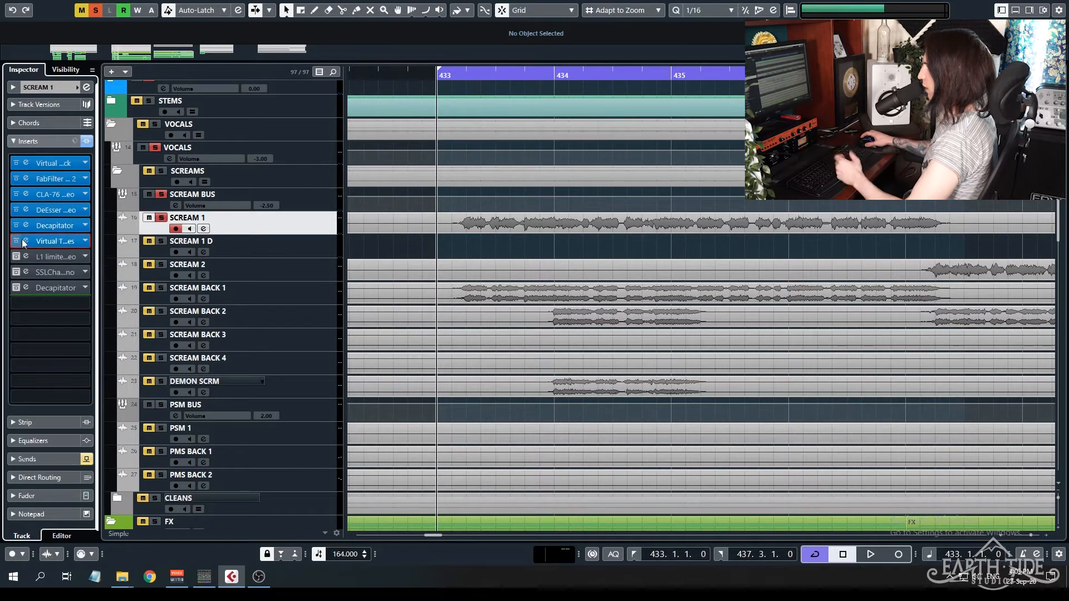
click(264, 188)
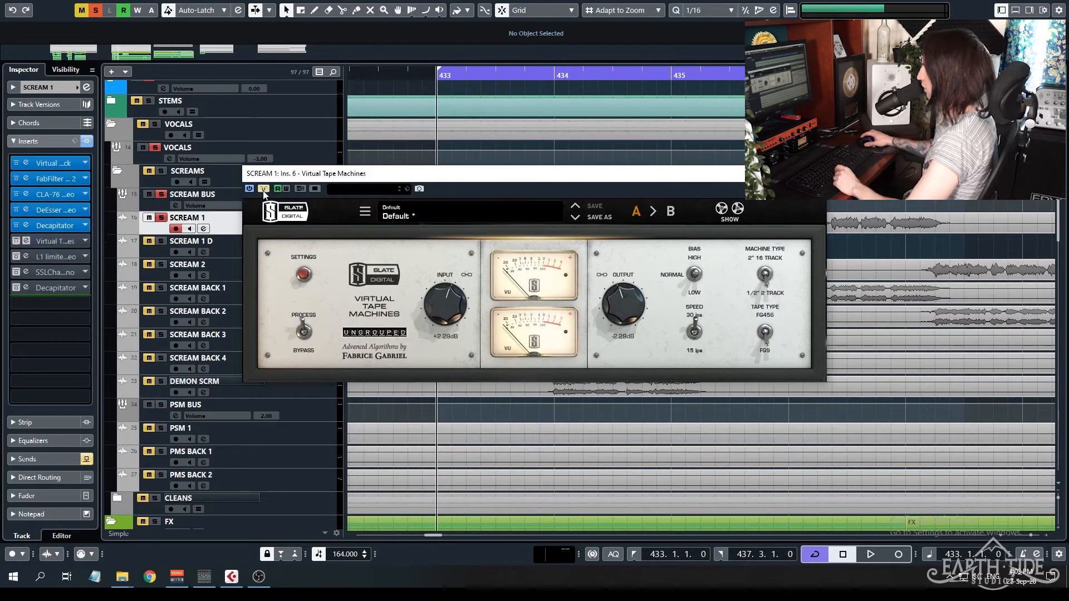
key(space)
click(264, 188)
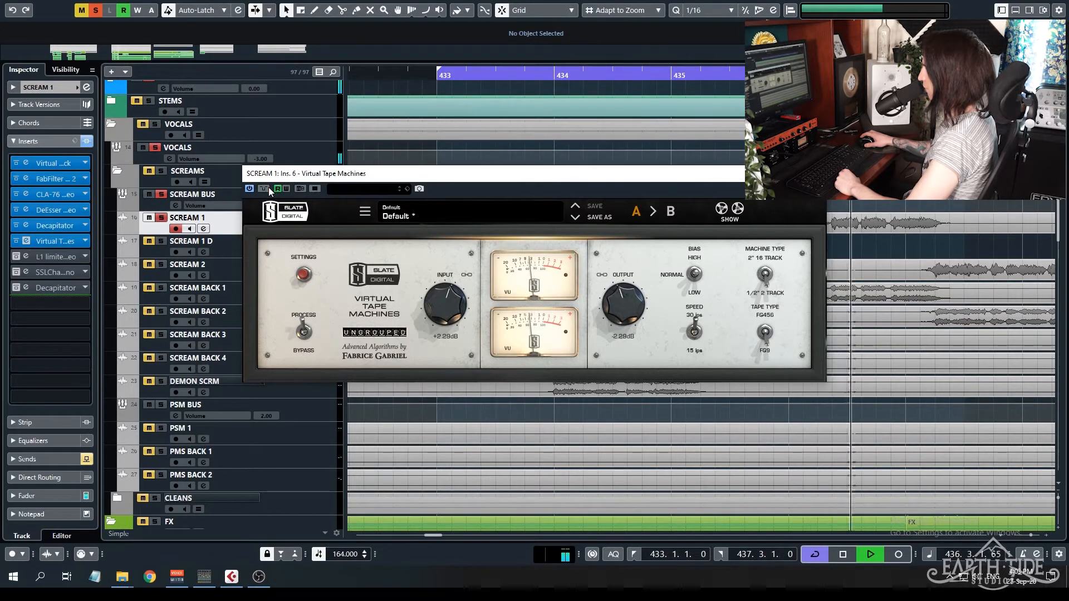
key(space)
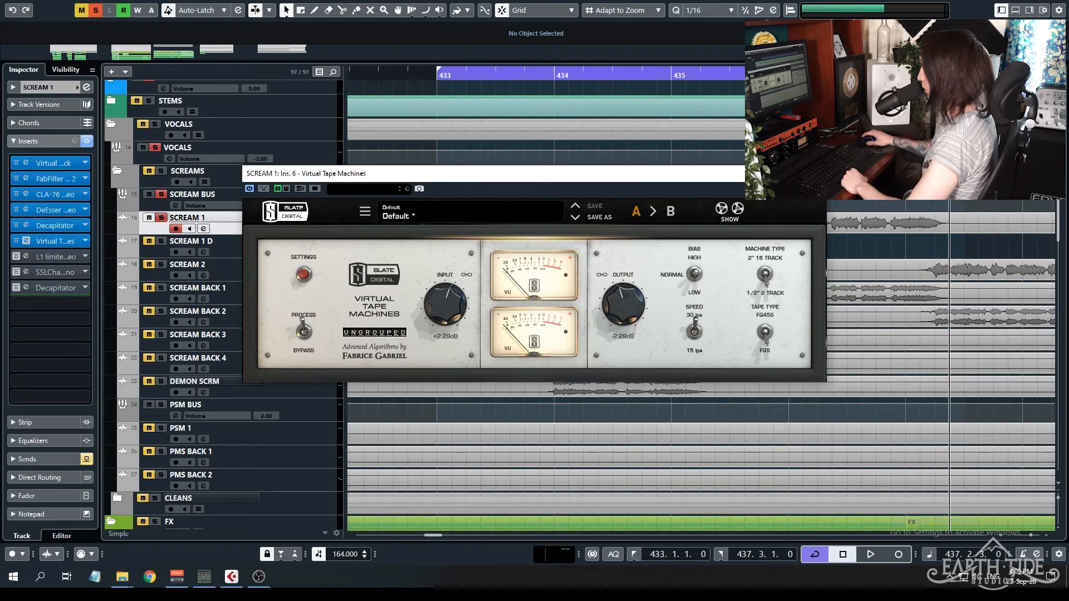
click(820, 173)
Activate and open the L1 limiter insert on SCREAM 1, audition the track through it, and close its window.
click(16, 257)
click(26, 257)
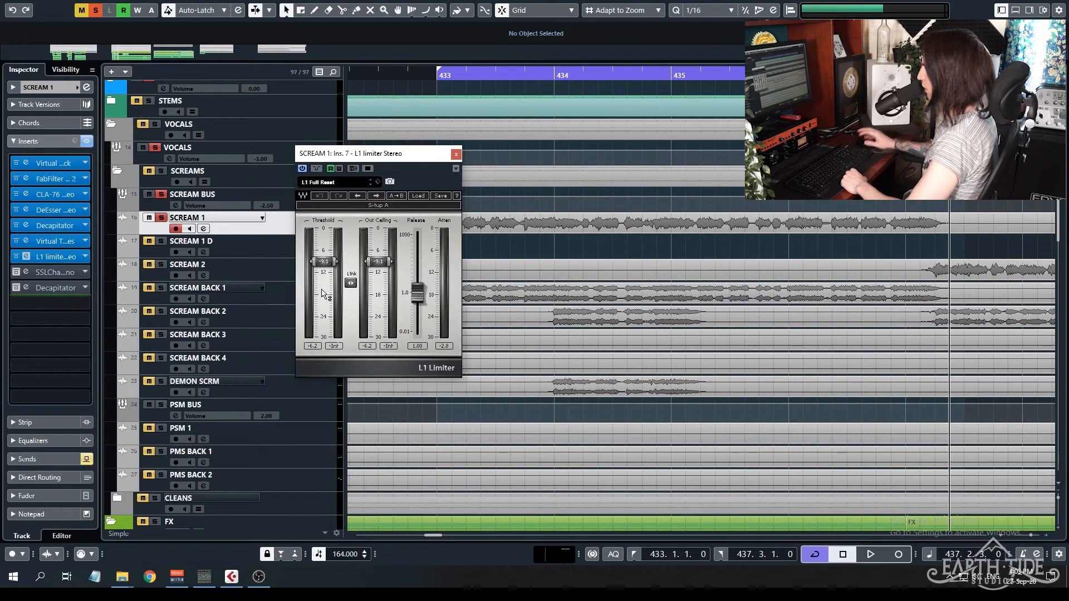
key(space)
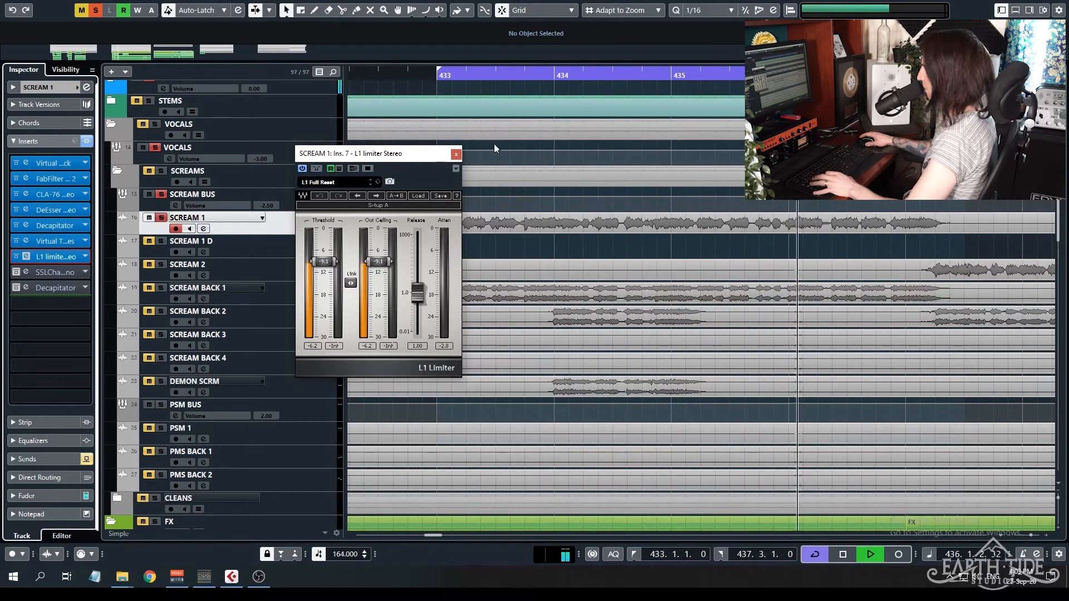
key(space)
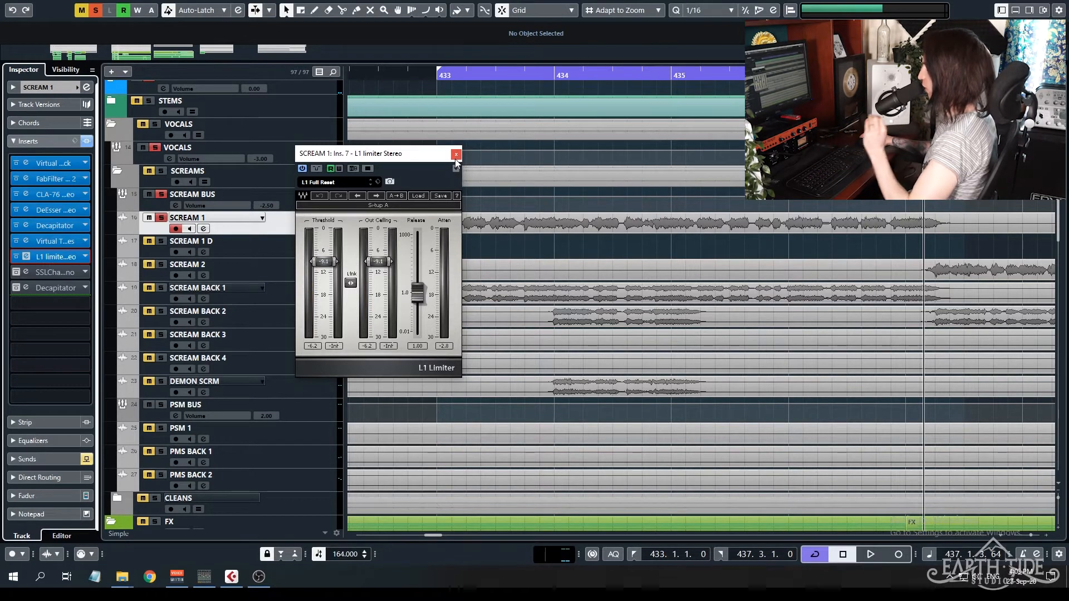
click(456, 157)
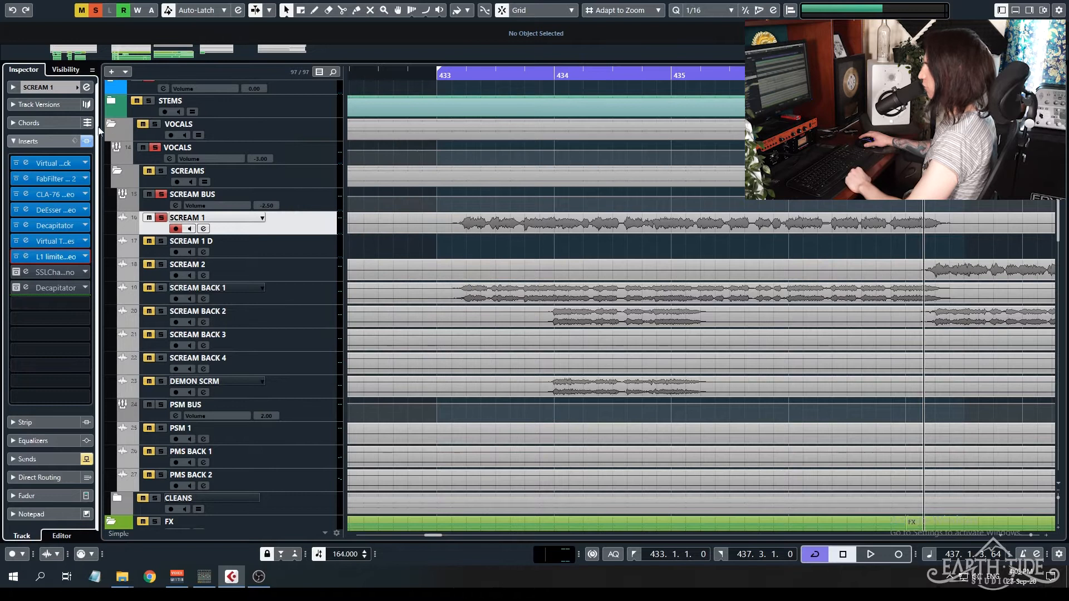
Compare SCREAM 1 playback from bar 433 with all its inserts bypassed and with the active chain restored.
click(440, 74)
key(space)
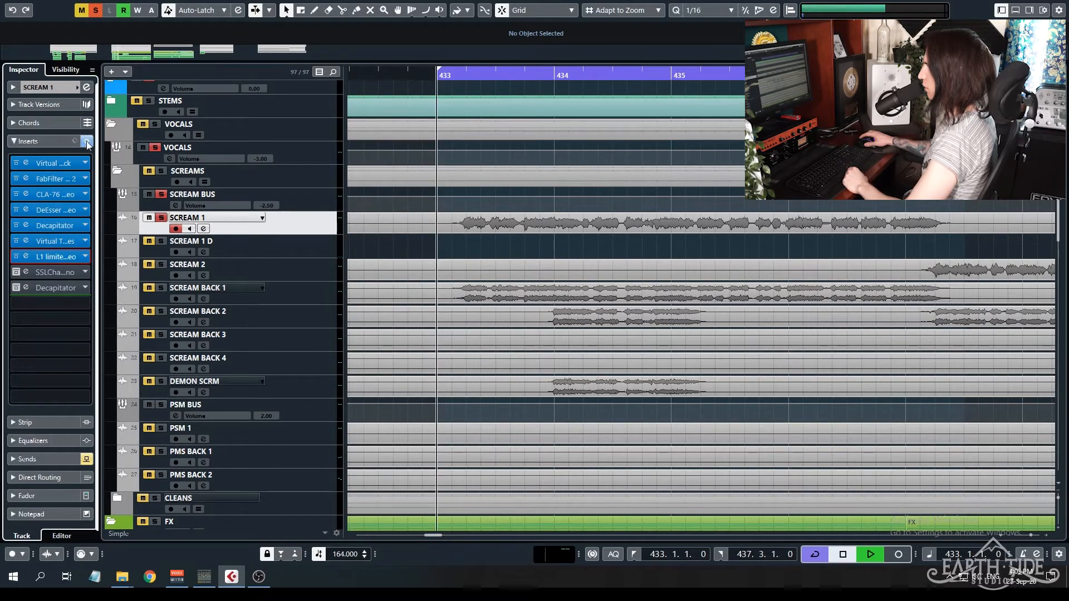
click(87, 141)
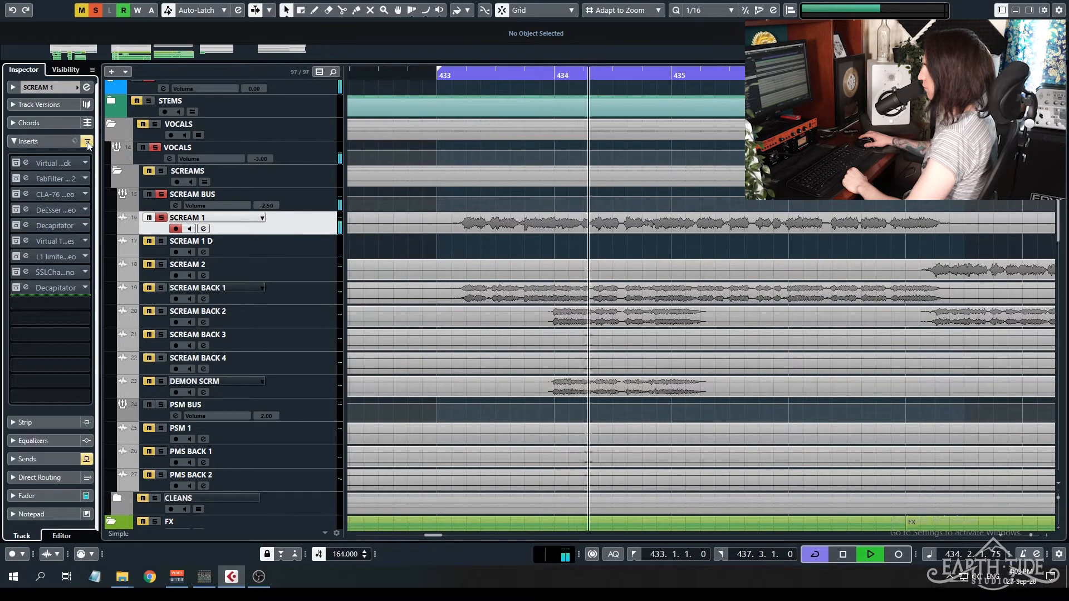
click(87, 142)
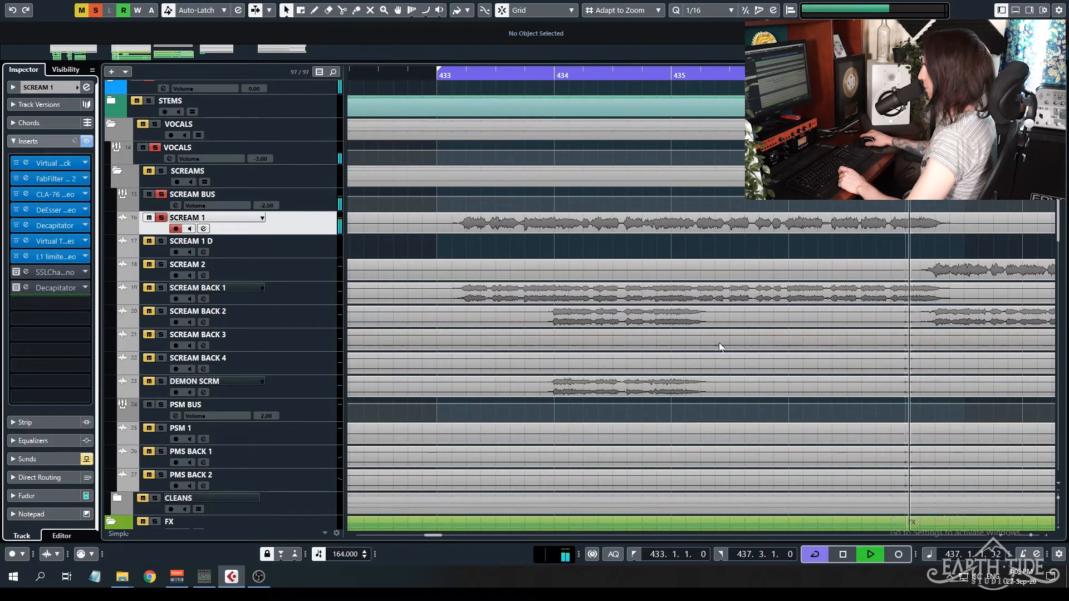
key(space)
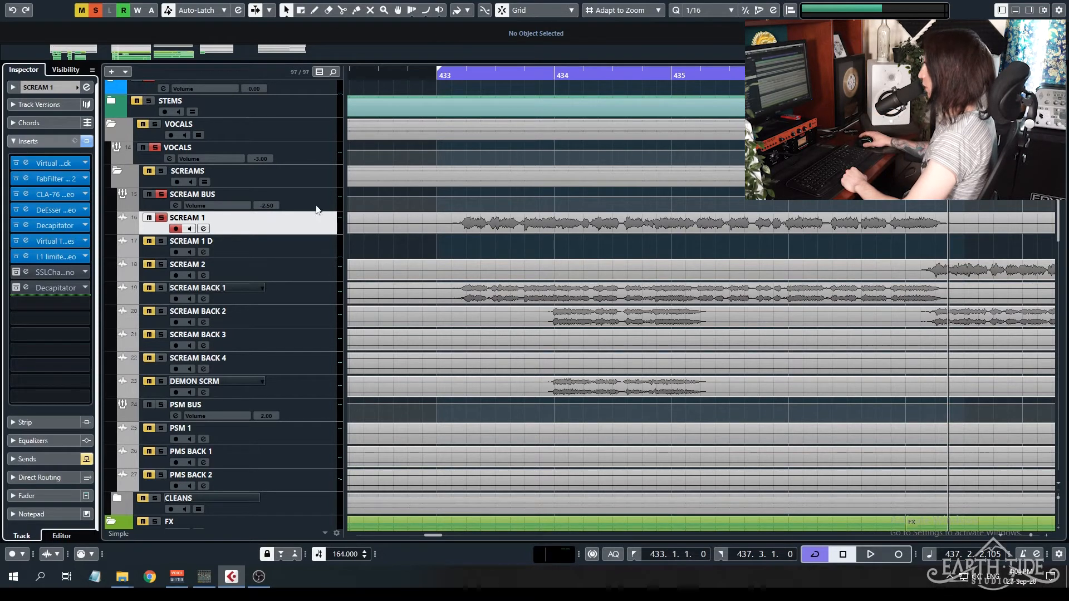
Enable SCREAM 1's sends, clear all solos, and compare the full mix from bar 433 with the sends bypassed and active.
click(62, 460)
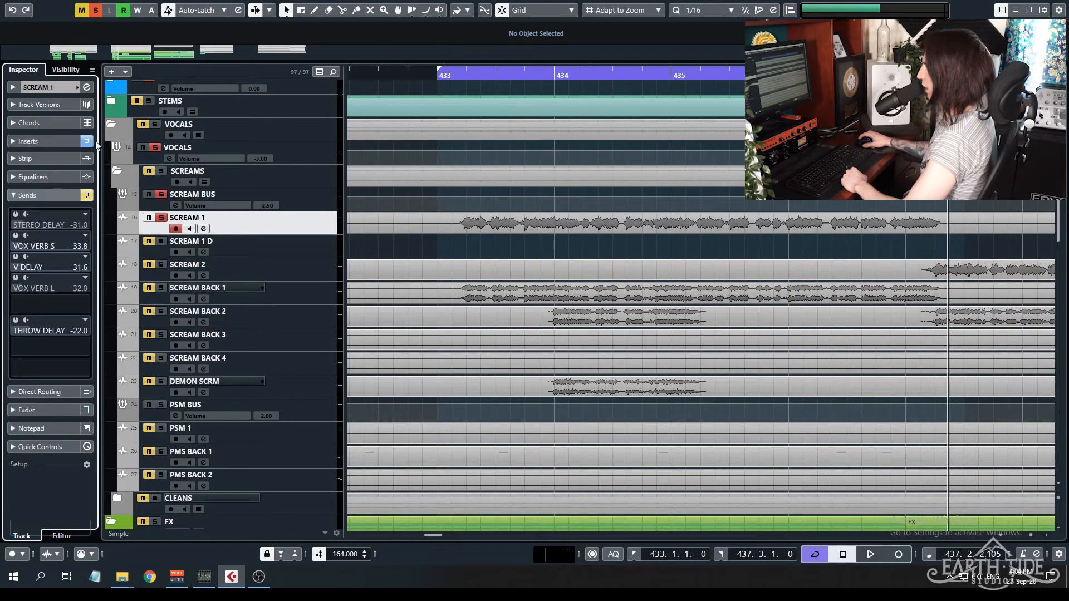
click(87, 195)
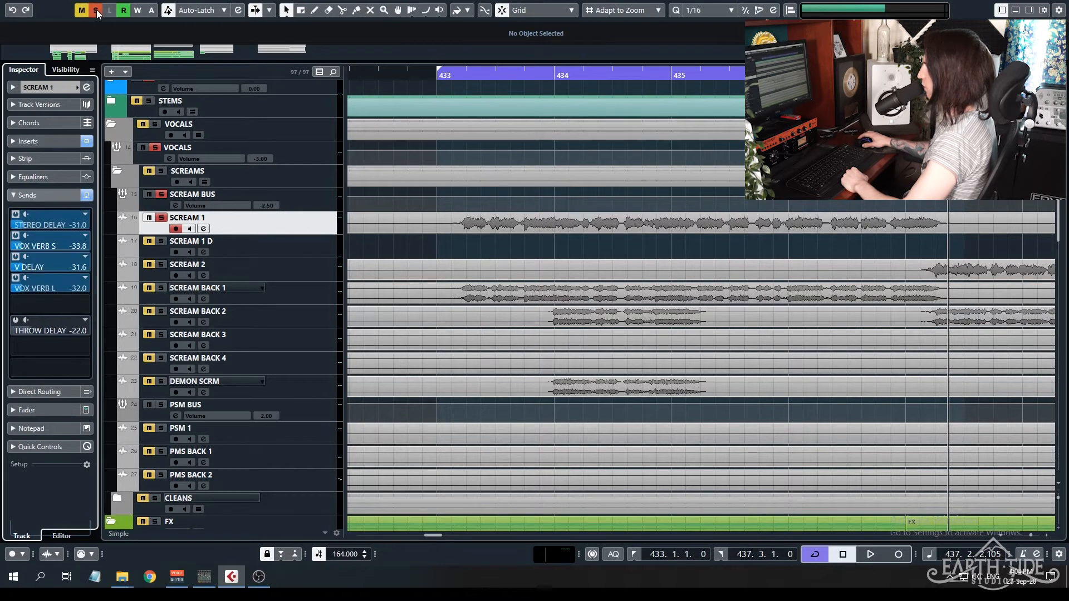
click(95, 10)
key(KP_1)
click(86, 195)
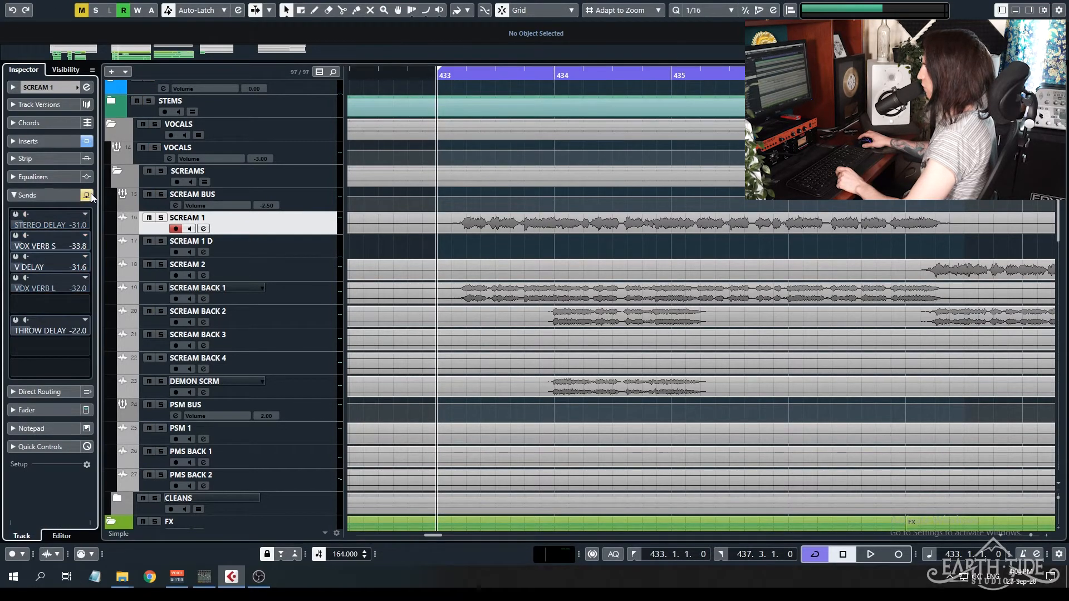
key(space)
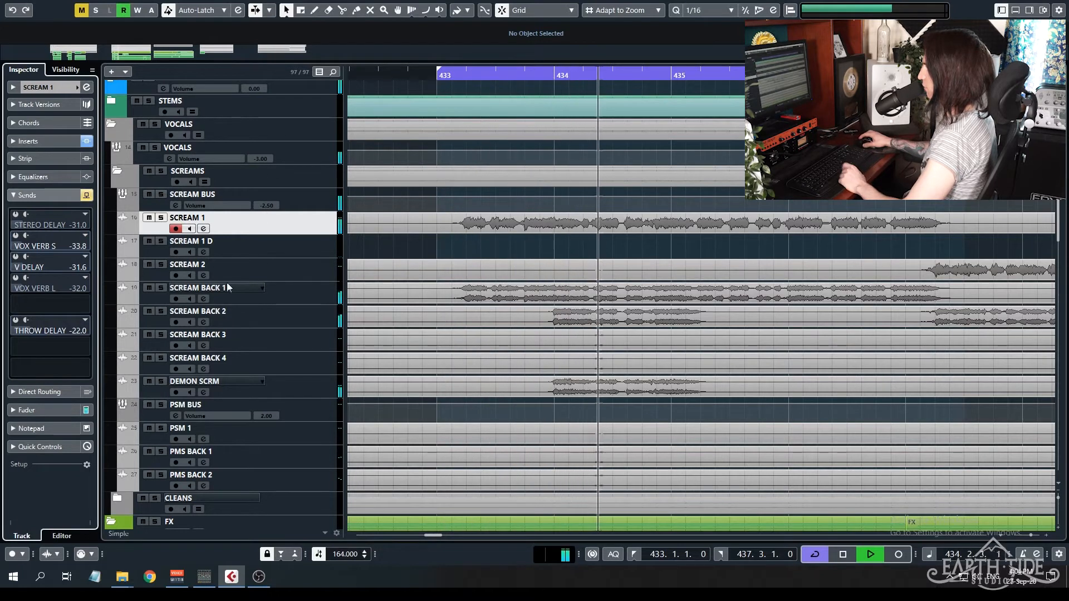
click(86, 196)
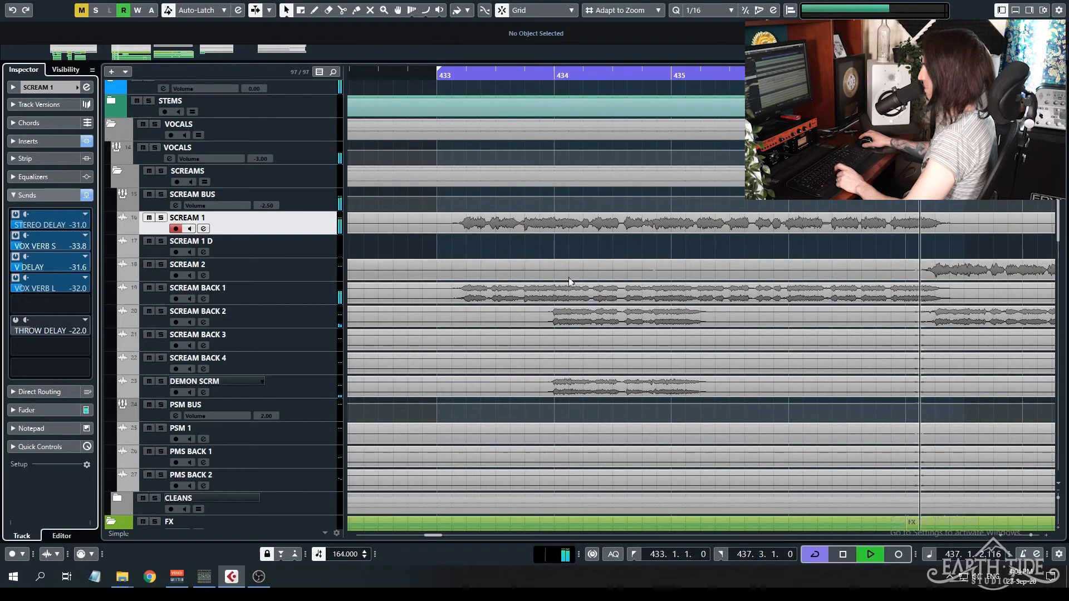
key(space)
Solo SCREAM 1 and open the DeEsser and StereoDelay inserts of the STEREO DELAY FX track side by side.
click(162, 218)
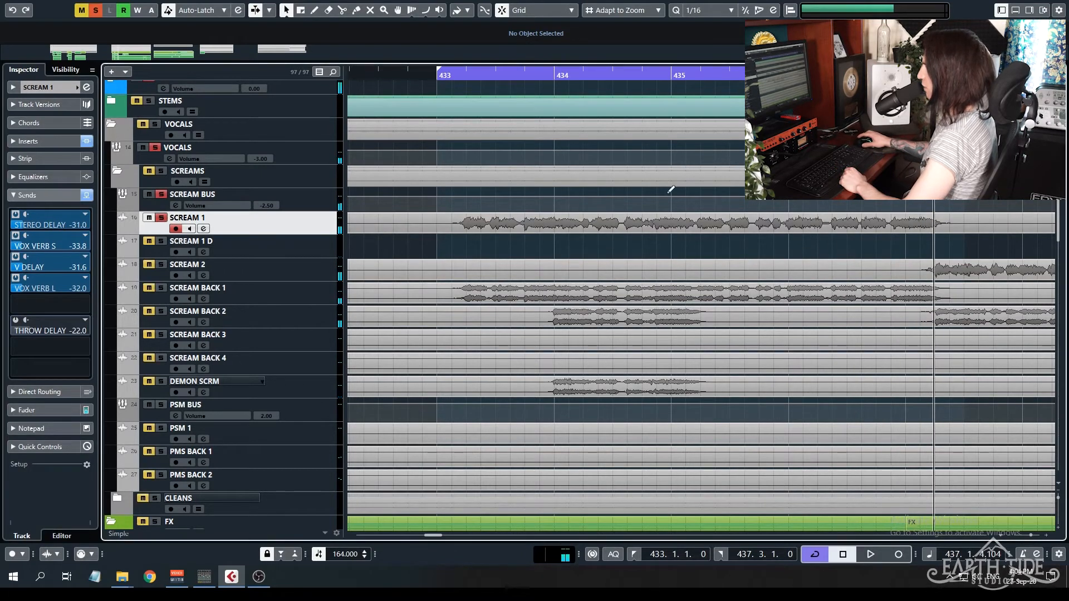
click(438, 74)
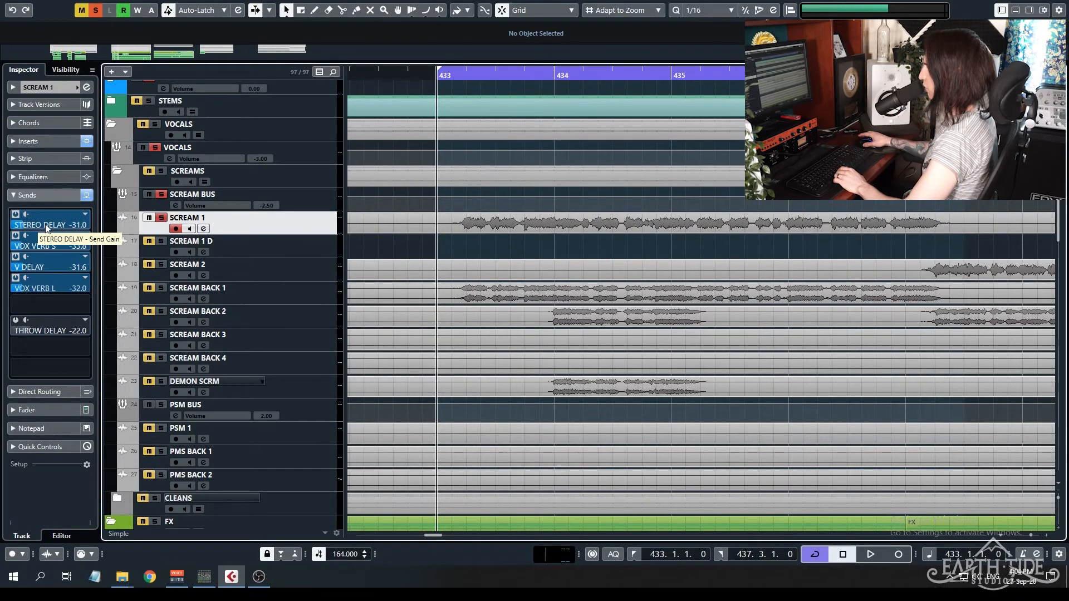
scroll(396, 262, down, 10)
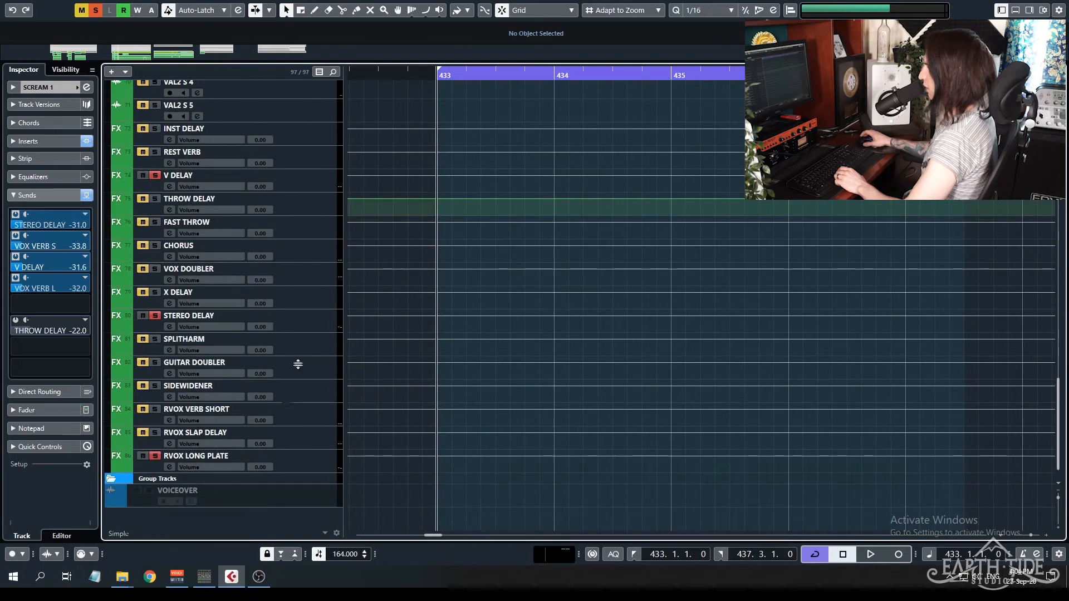
click(299, 329)
click(26, 127)
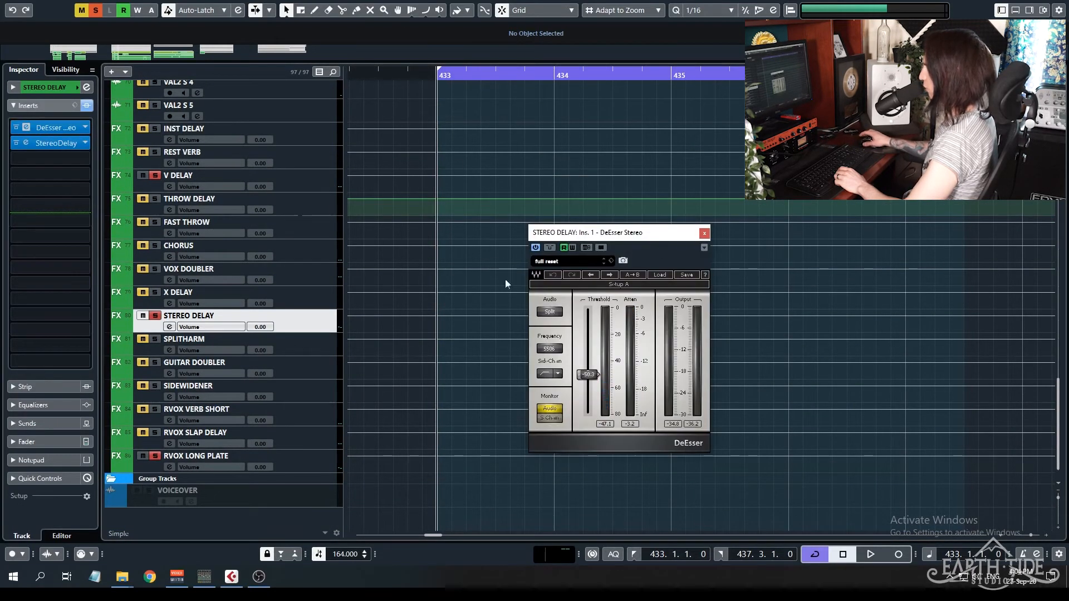
drag(584, 232, 822, 213)
click(26, 144)
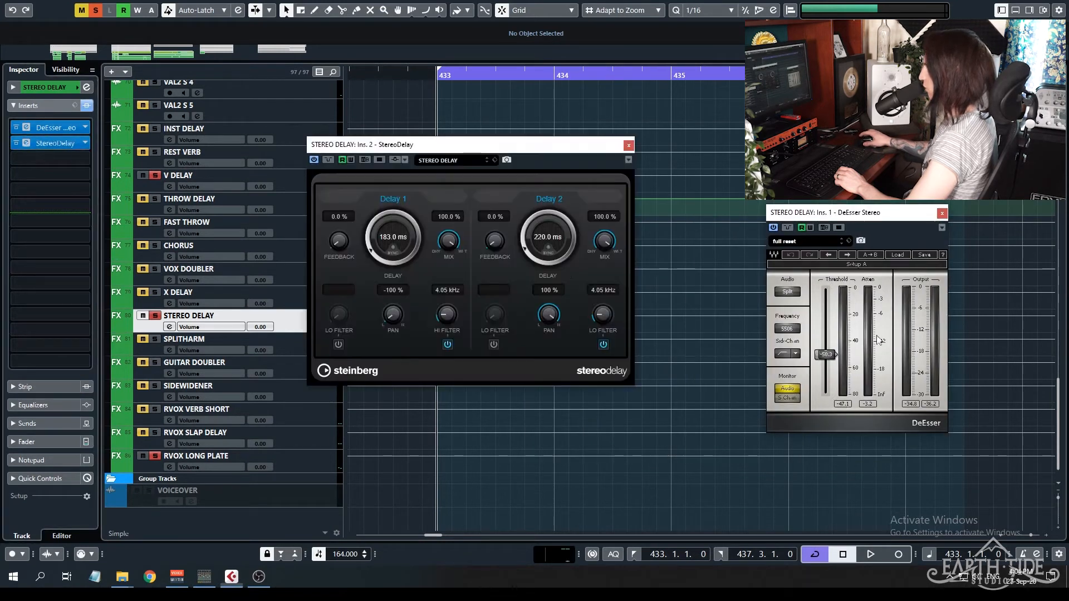
drag(433, 150, 506, 192)
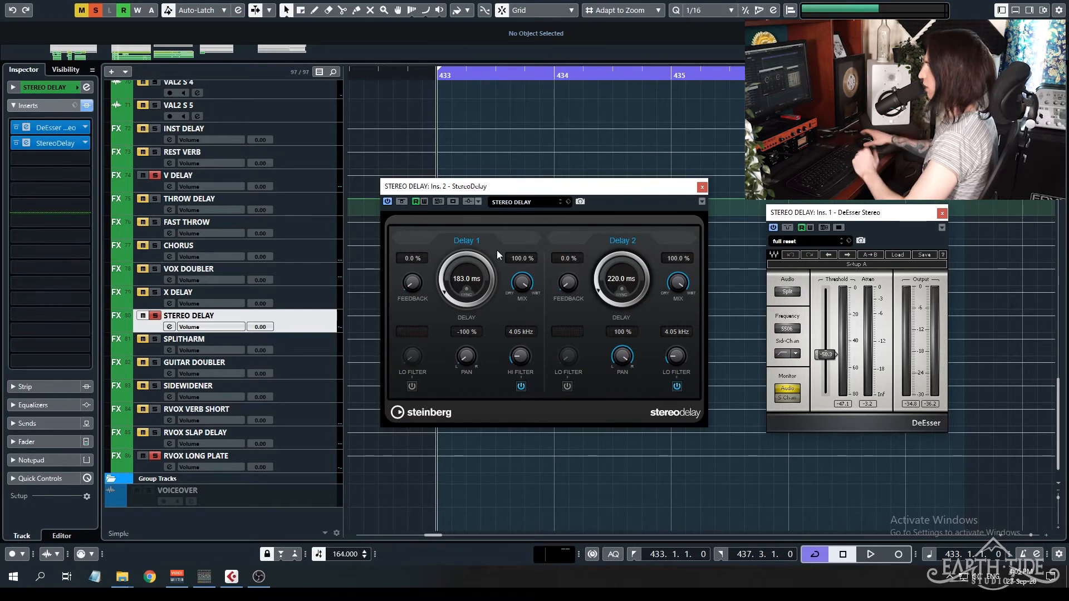
Mute the other delay and reverb FX tracks, audition STEREO DELAY from bar 433, and close both of its plug-in windows.
click(142, 176)
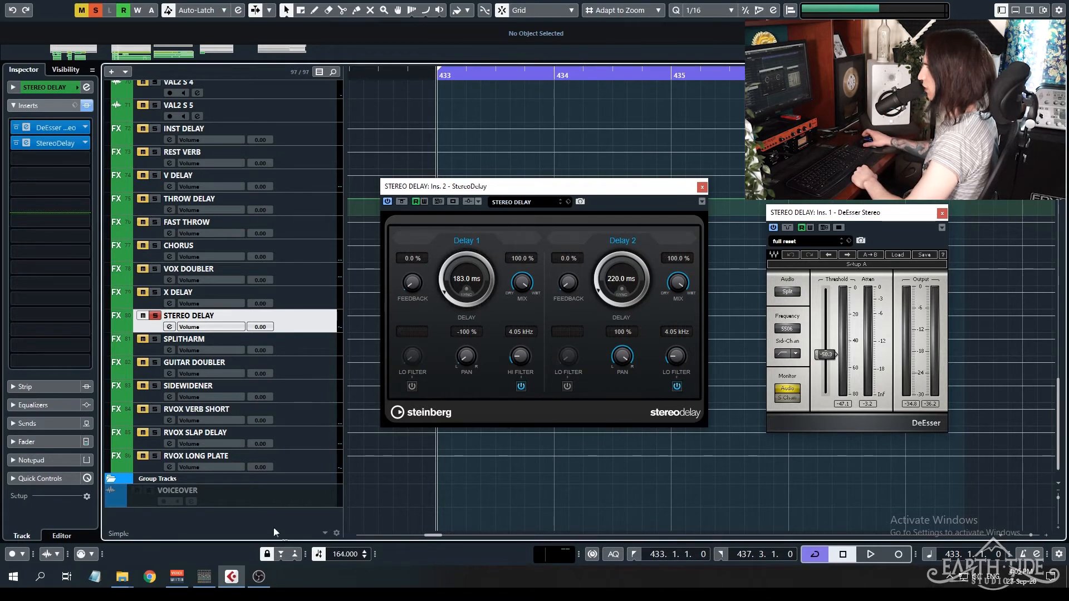
scroll(411, 502, up, 10)
click(145, 287)
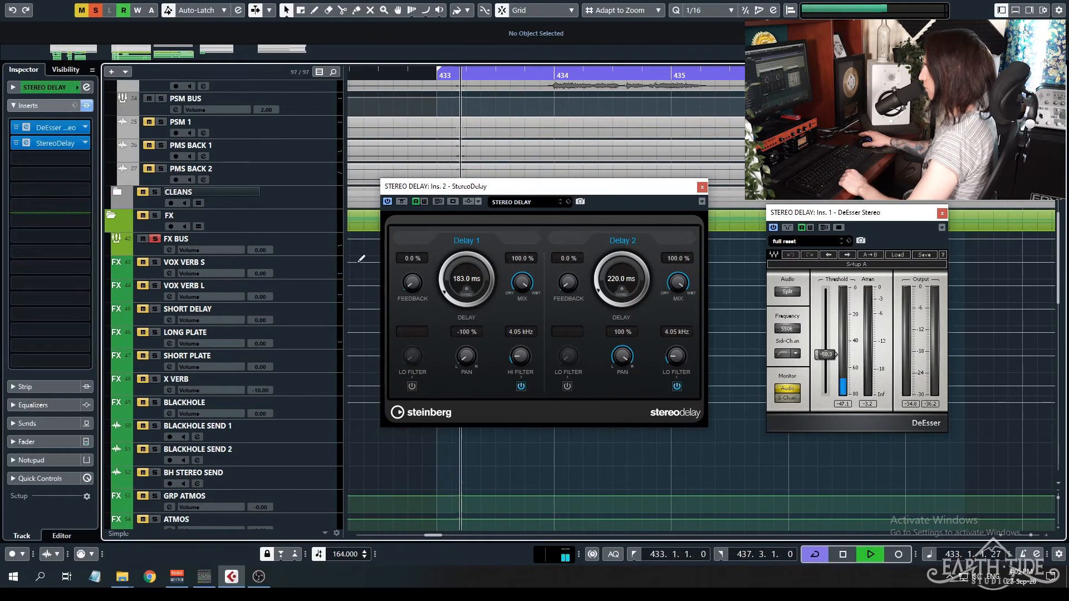
scroll(352, 266, down, 15)
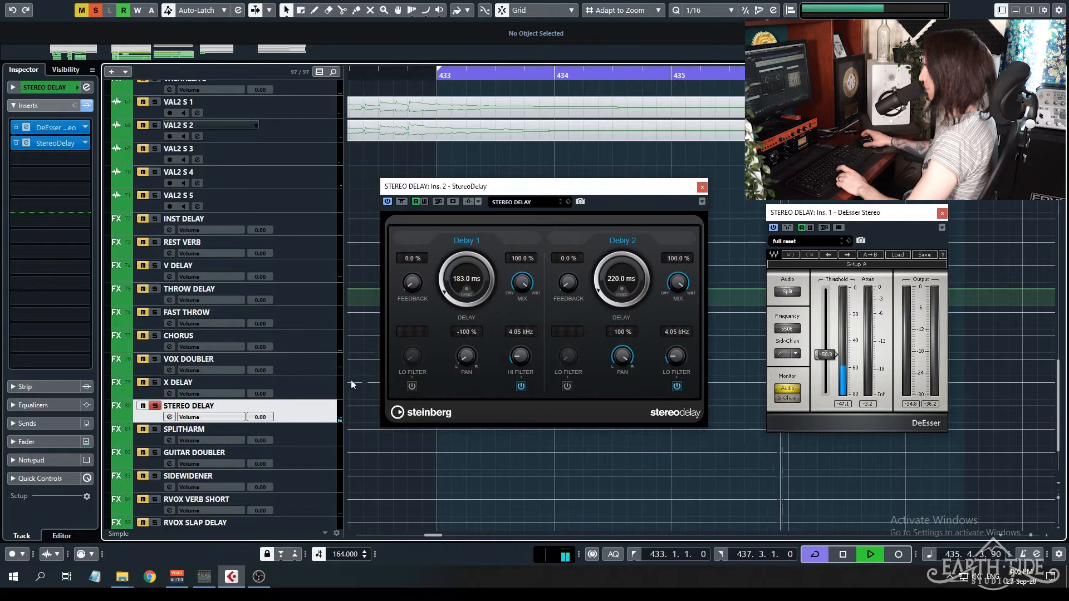
key(space)
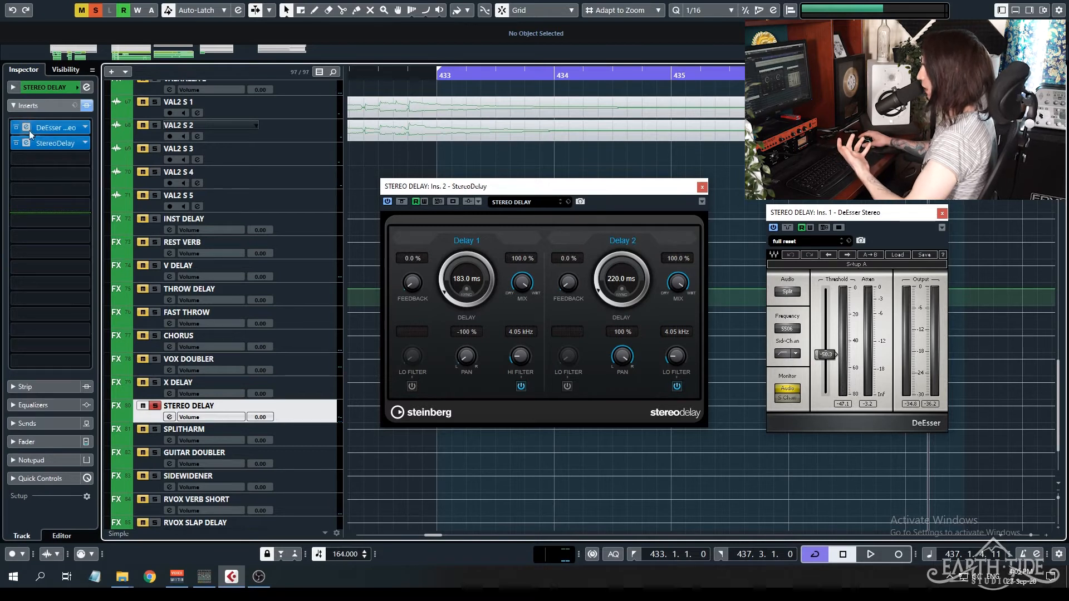
click(702, 187)
click(941, 213)
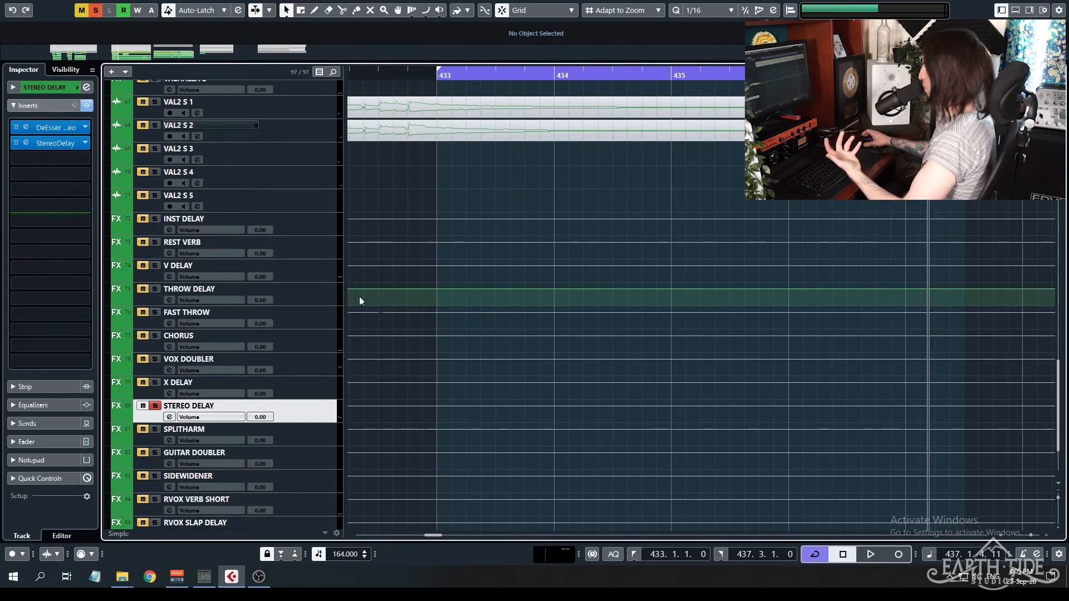
Reset the solo on SCREAM 1 to bring back its effect returns, and select the VOX VERB S FX track.
scroll(447, 337, up, 20)
click(183, 323)
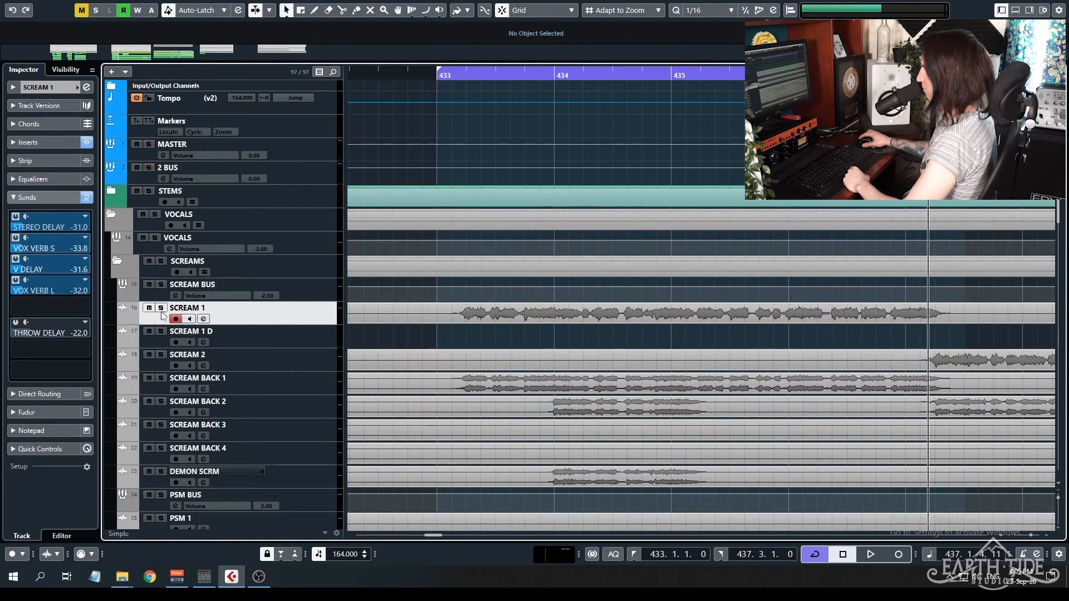
scroll(444, 293, down, 12)
scroll(433, 313, up, 3)
click(301, 219)
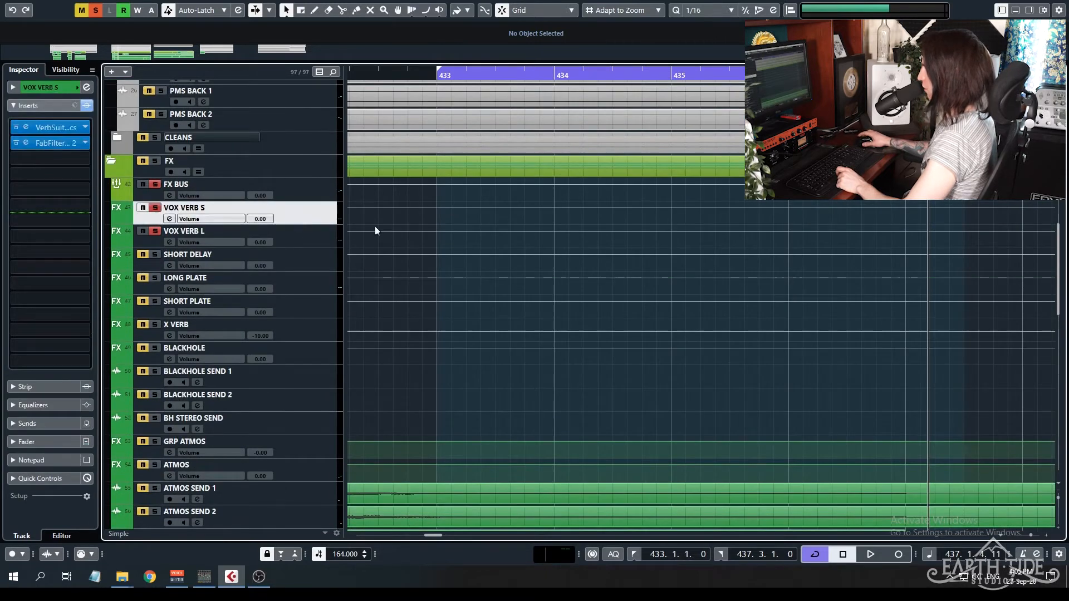
Open the VerbSuite Classics and FabFilter Pro-Q 2 inserts of VOX VERB S and arrange their windows for viewing together.
click(26, 127)
drag(558, 111, 473, 132)
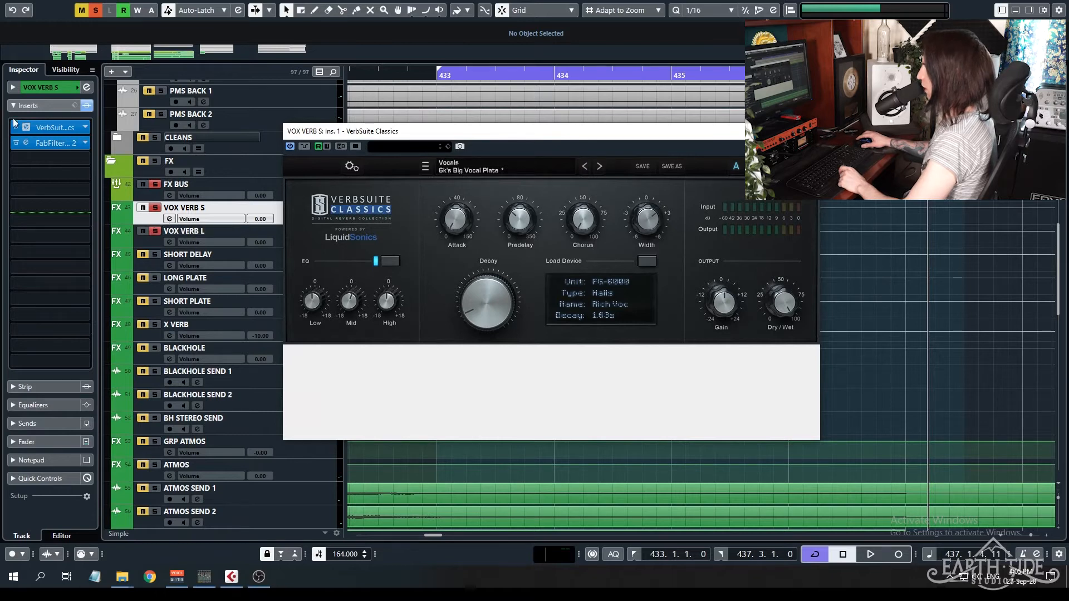
click(31, 143)
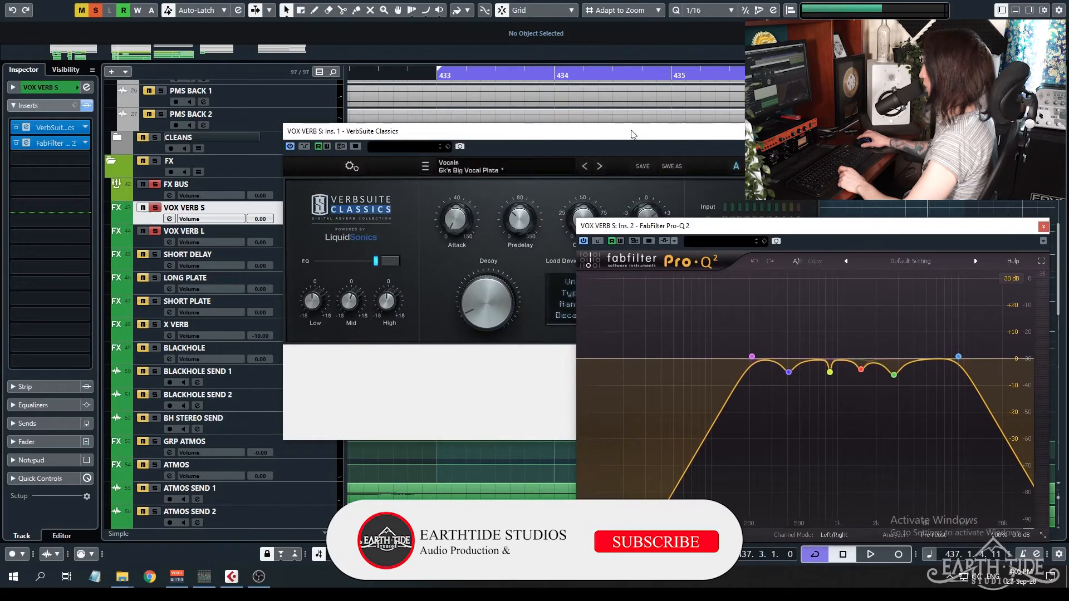
drag(633, 134, 355, 81)
click(797, 224)
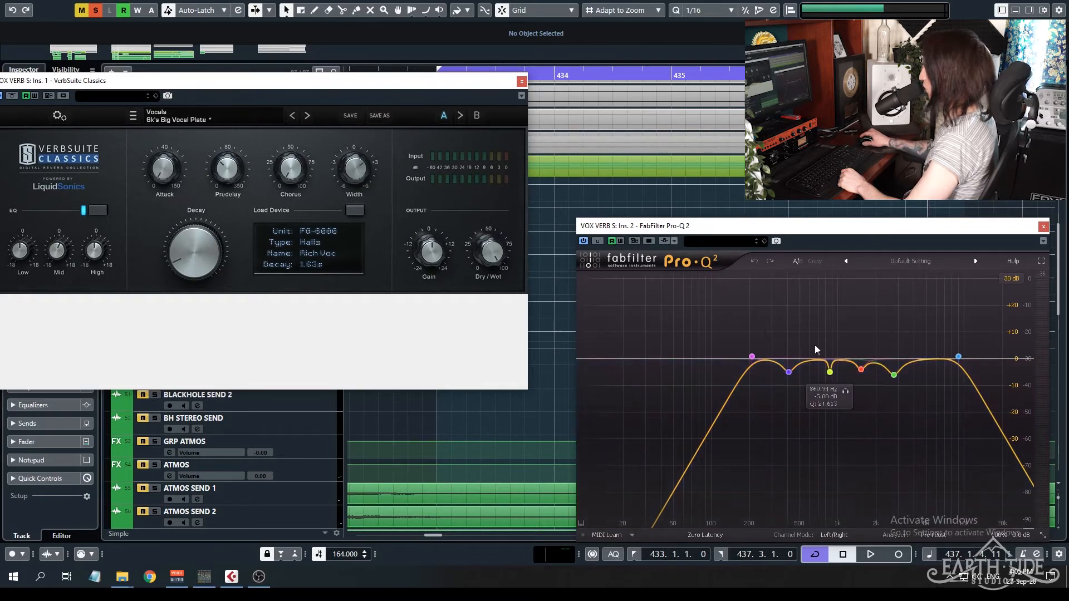
drag(404, 85, 649, 236)
Play the soloed scream through VOX VERB S and check the reverb and EQ response in its plug-in windows.
scroll(385, 194, down, 5)
scroll(387, 189, down, 5)
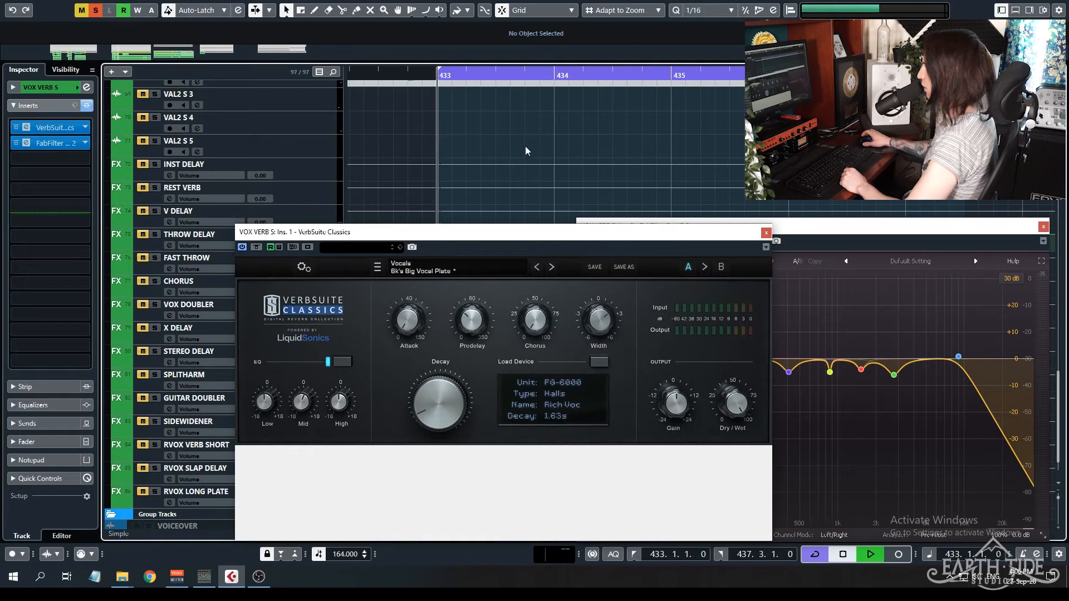
key(space)
scroll(528, 151, up, 10)
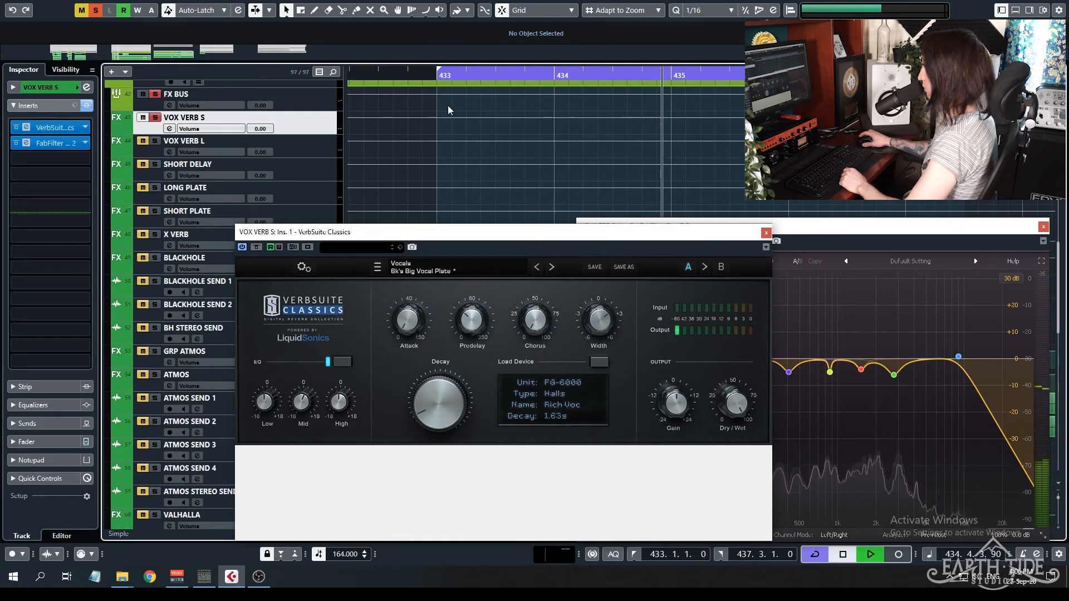
scroll(473, 134, up, 10)
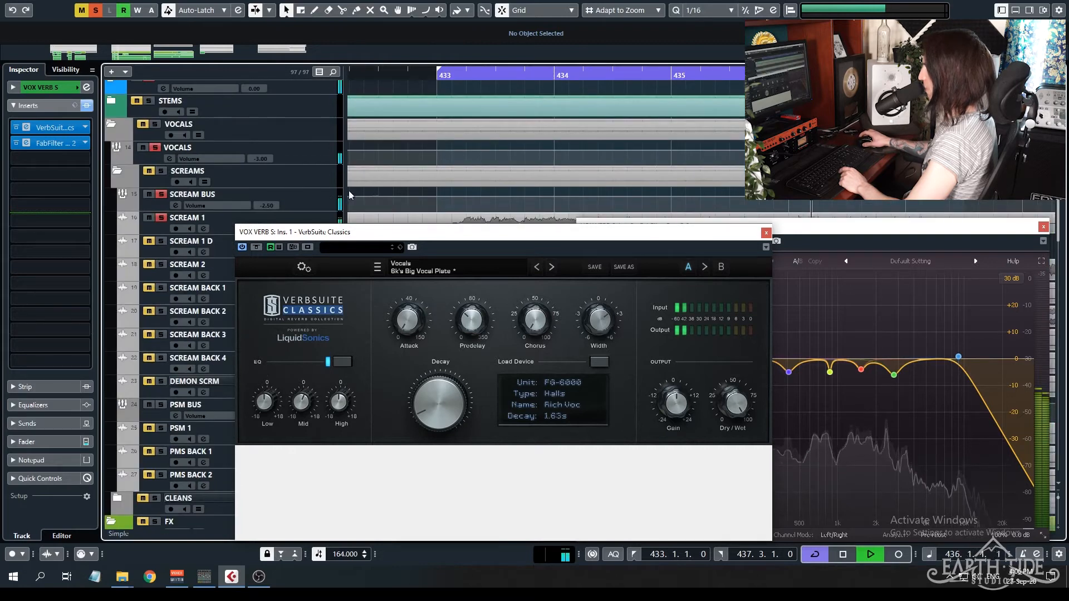
key(space)
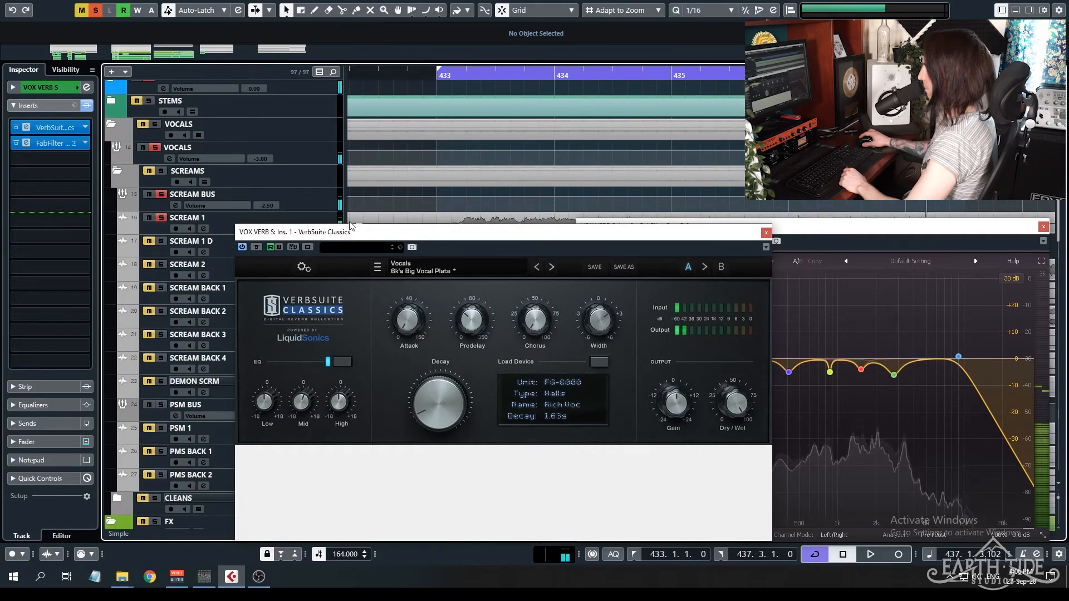
Select and solo the VOX VERB L FX track, open its VerbSuite Classics insert, and close the VOX VERB S plug-in windows.
scroll(635, 218, down, 5)
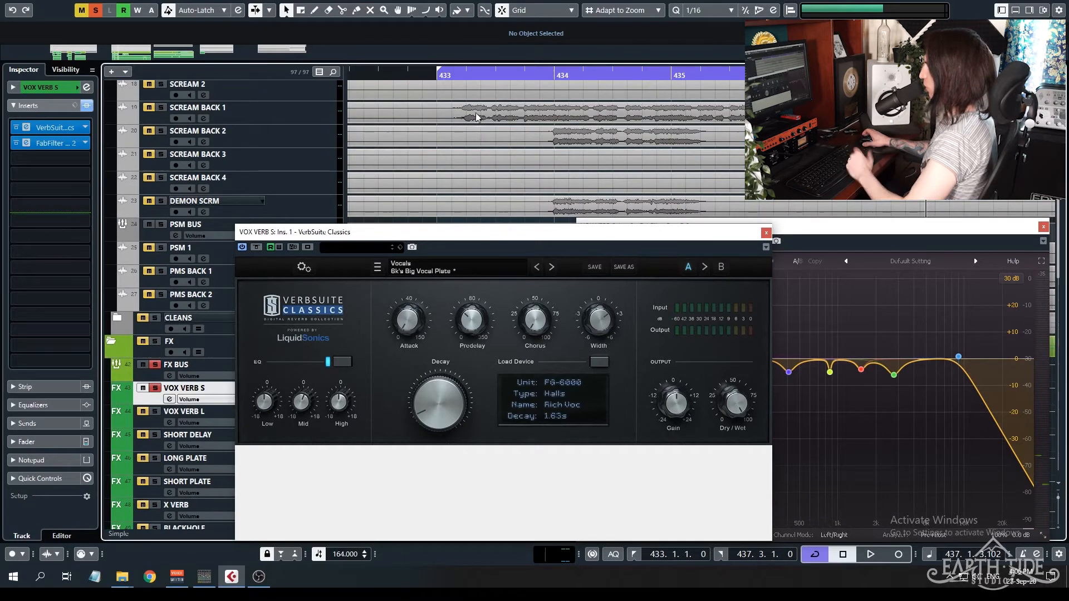
scroll(428, 143, up, 5)
scroll(427, 143, down, 5)
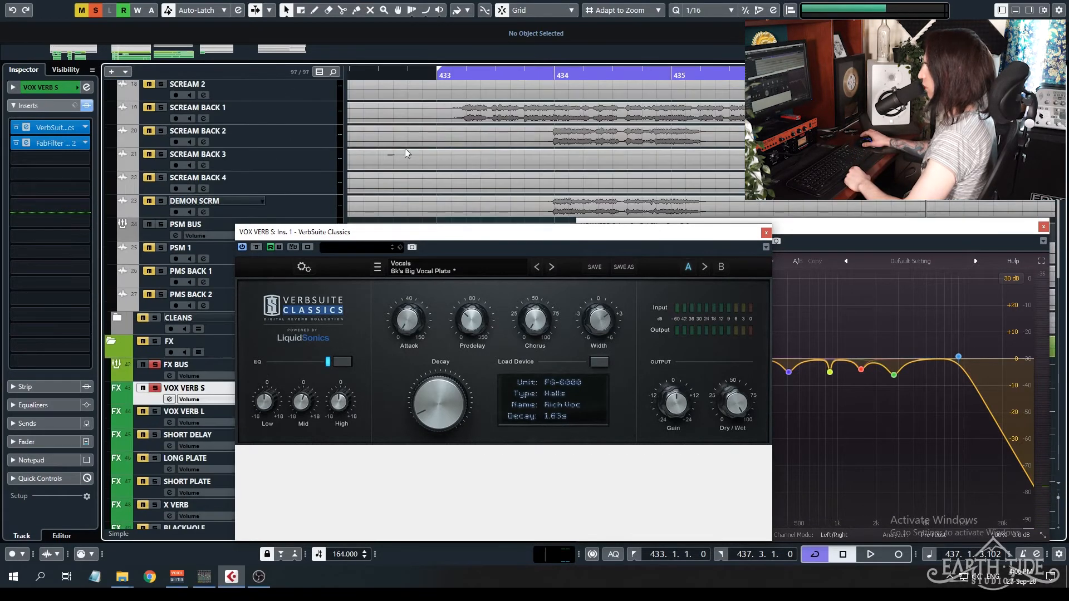
scroll(301, 160, up, 3)
scroll(134, 282, down, 10)
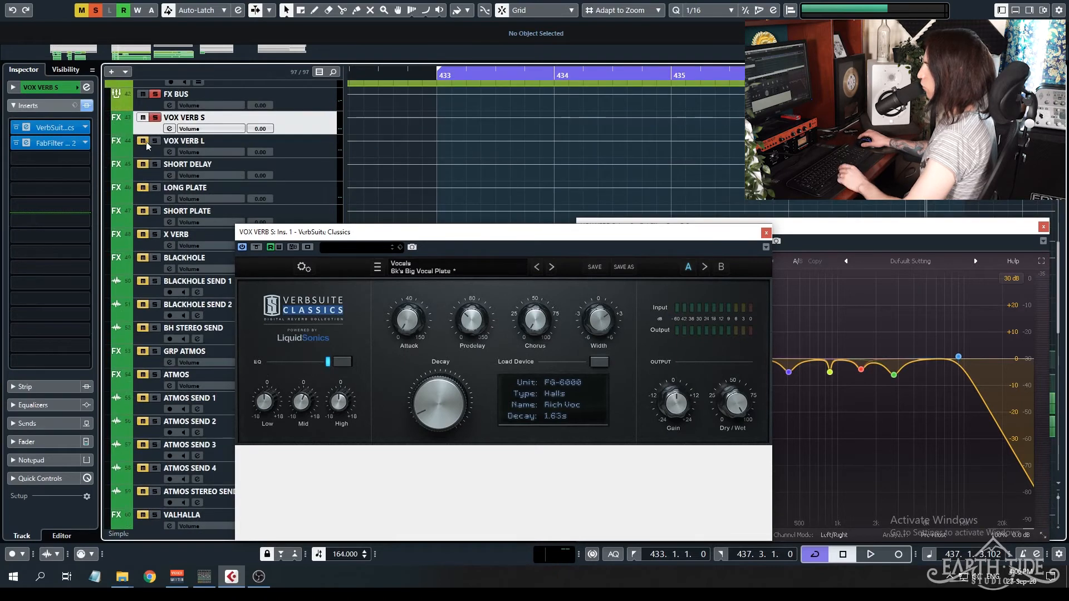
click(311, 147)
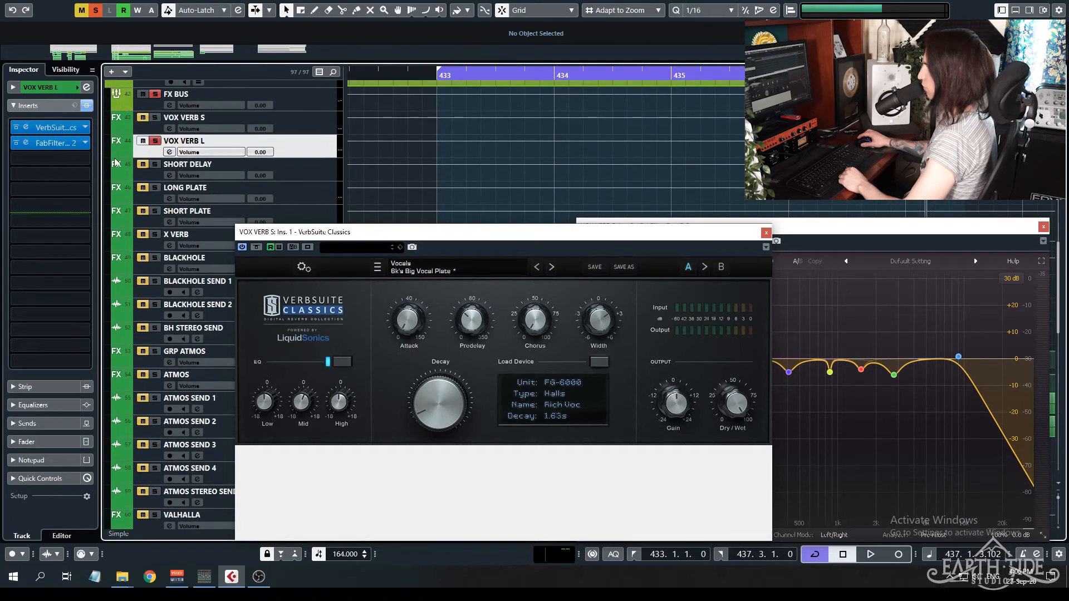
click(26, 129)
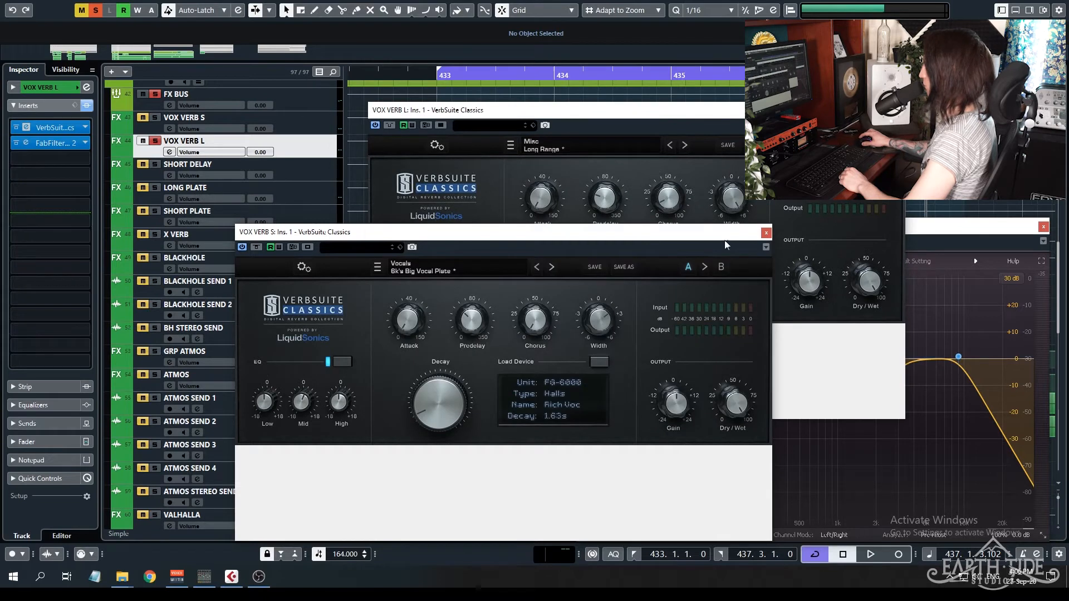
click(767, 233)
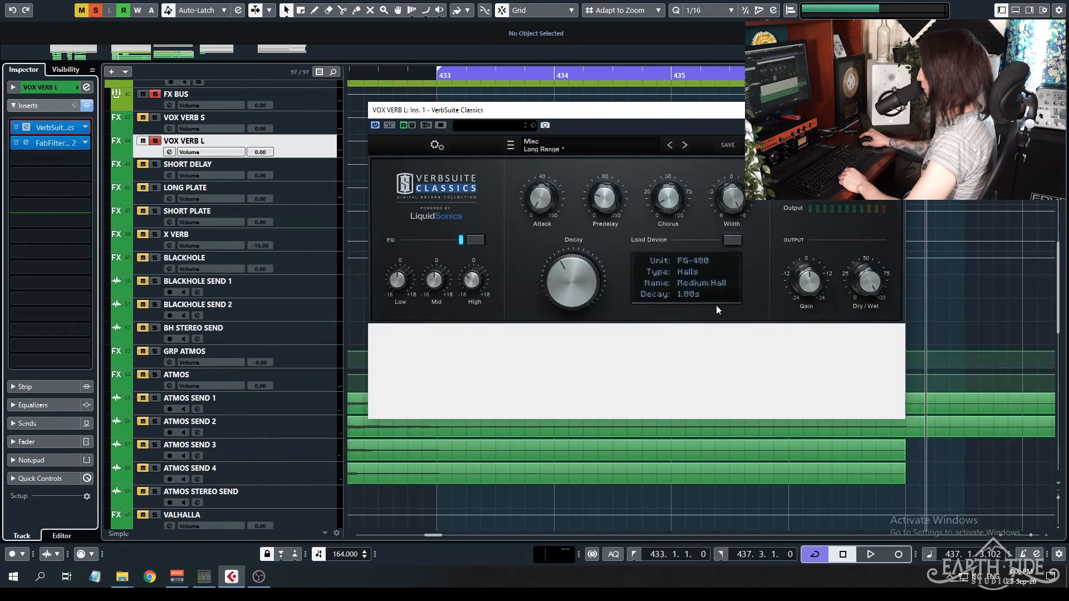
Open the FabFilter Pro-Q 2 insert of VOX VERB L beside the reverb, audition the effect, and close both plug-in windows.
click(28, 144)
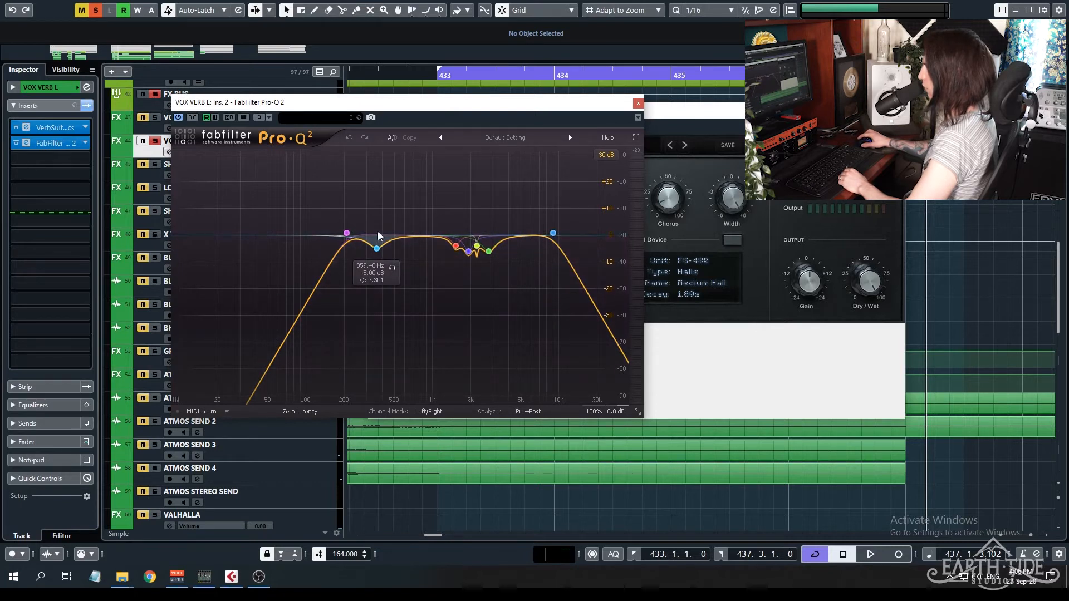
drag(520, 106, 565, 253)
key(space)
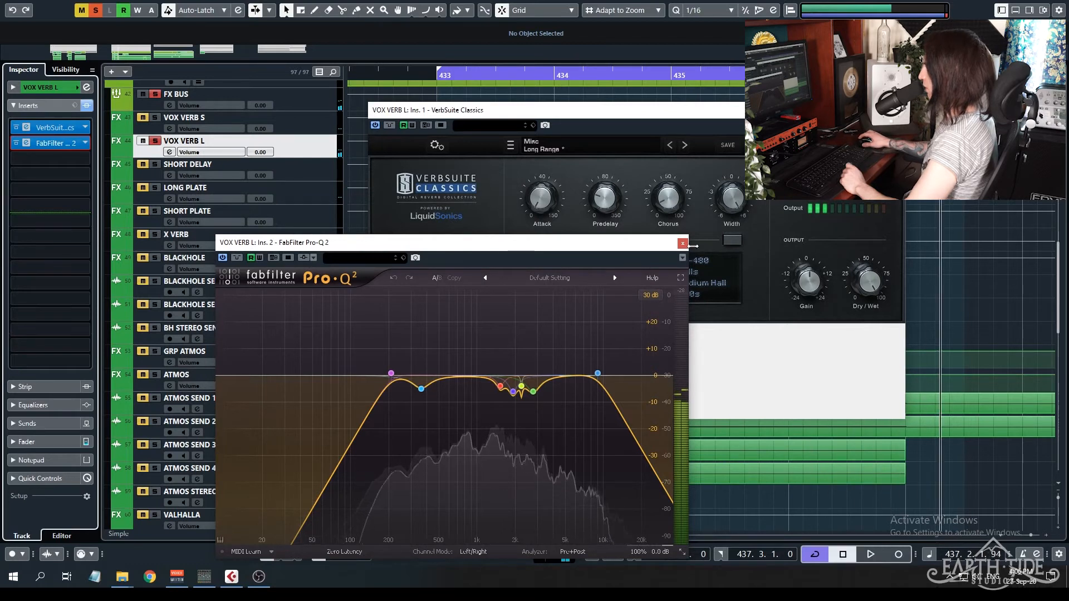
scroll(353, 179, up, 5)
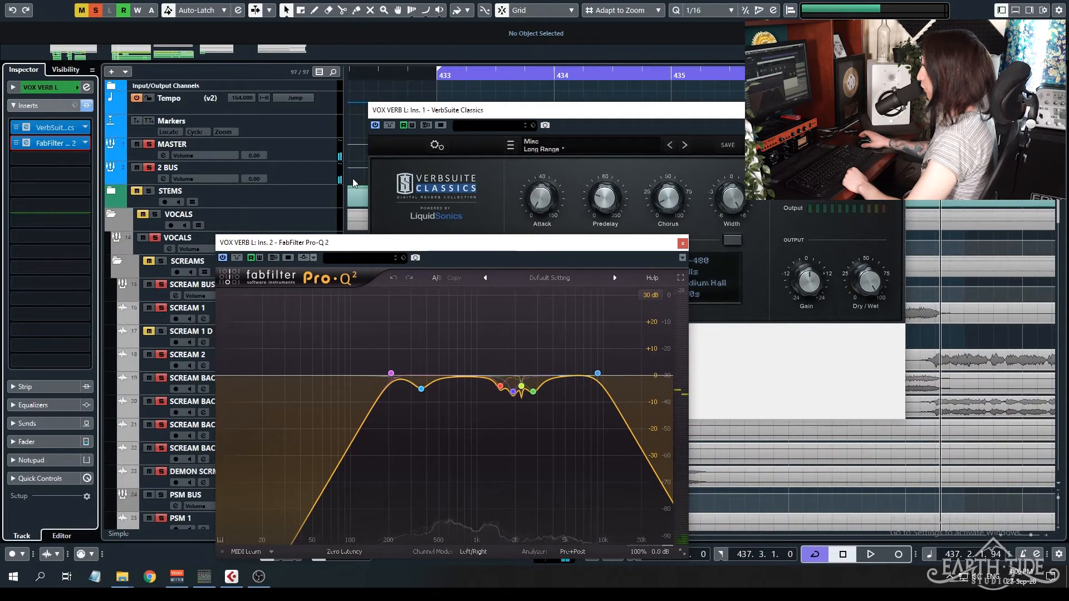
click(683, 244)
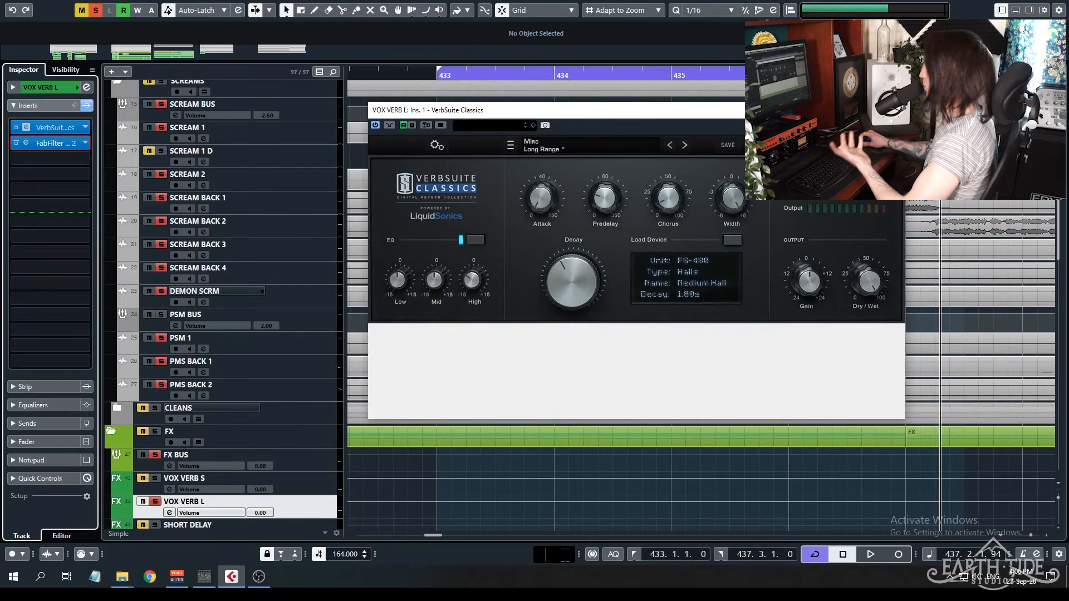
click(893, 110)
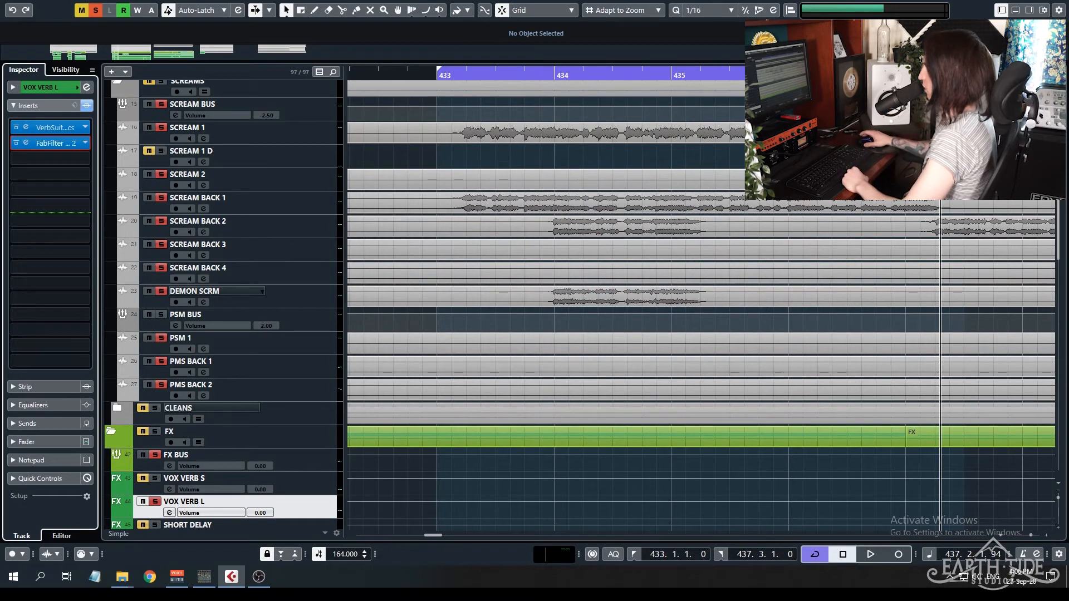
Select SCREAM 1, clear all active solos, solo only that track, and play it from bar 433.
click(320, 134)
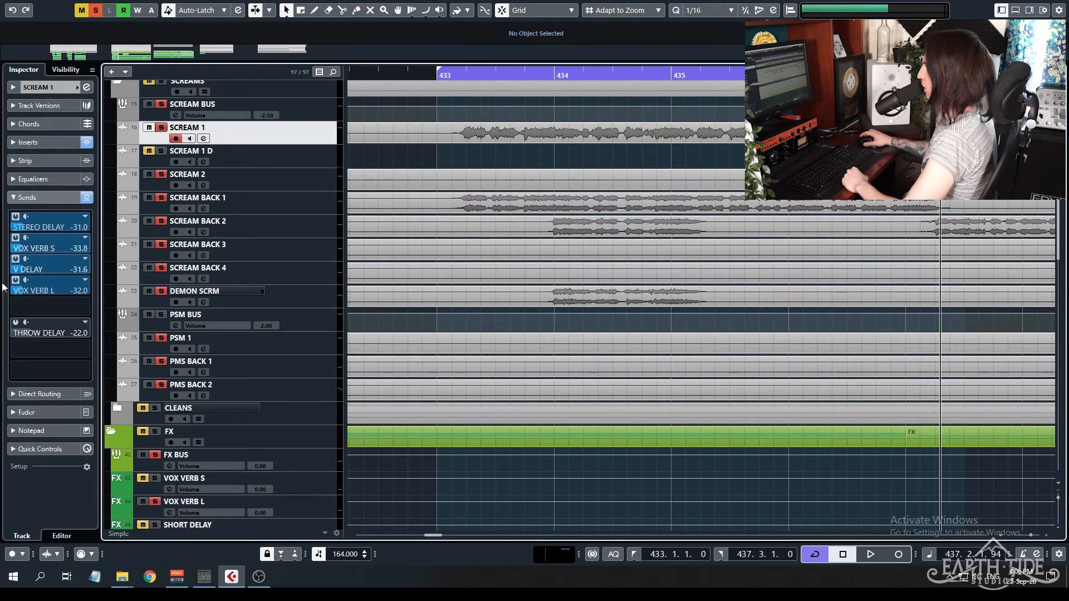
click(100, 9)
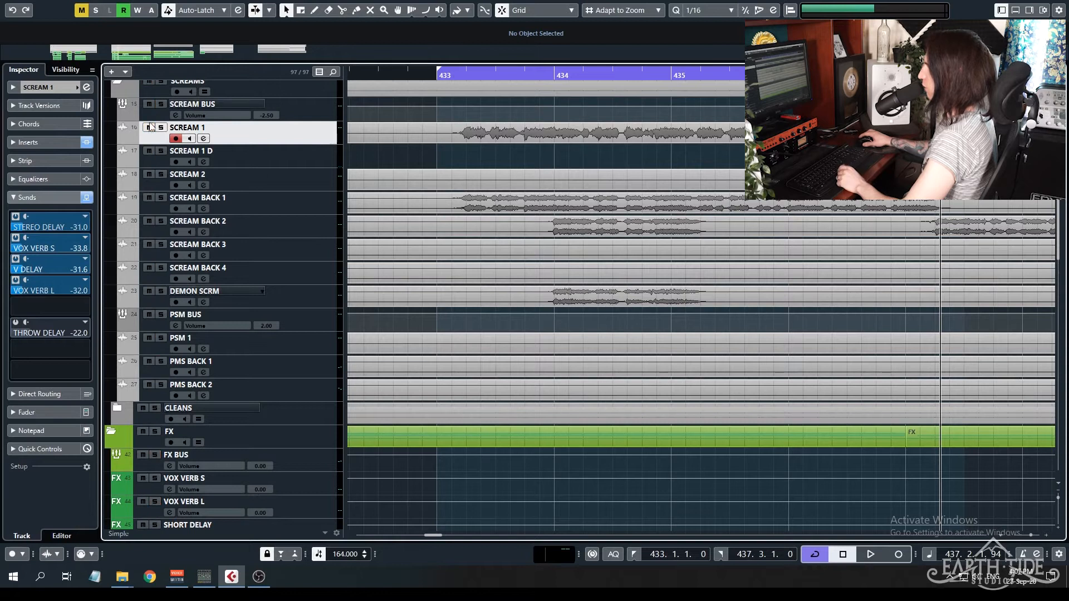
click(162, 128)
click(435, 74)
key(space)
Select the V DELAY FX track, stop playback, and open its DeEsser and EchoBoy inserts side by side.
scroll(416, 217, down, 3)
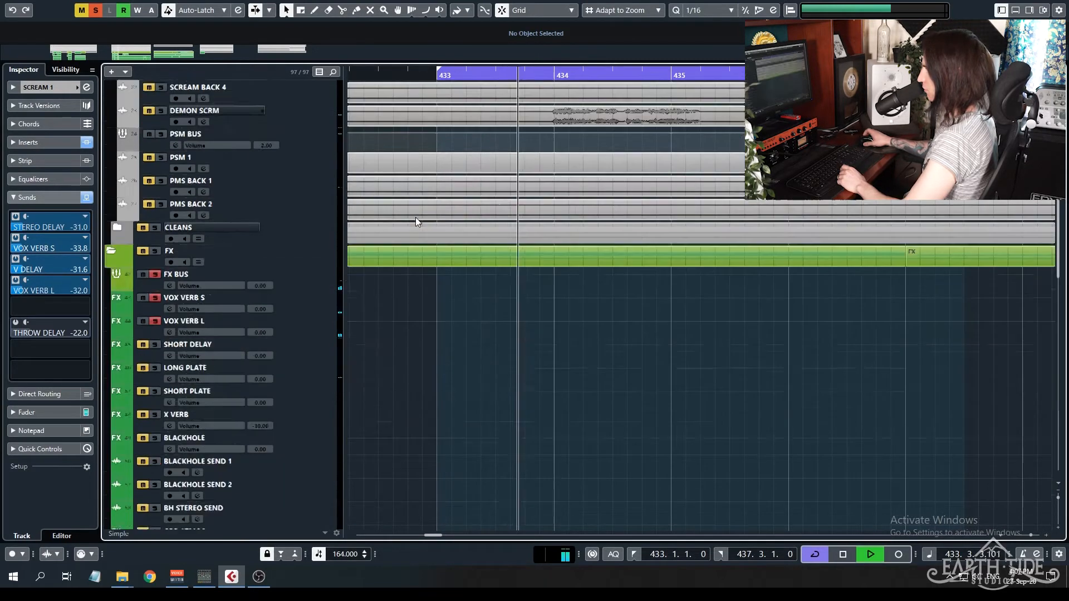
scroll(415, 217, down, 10)
click(319, 306)
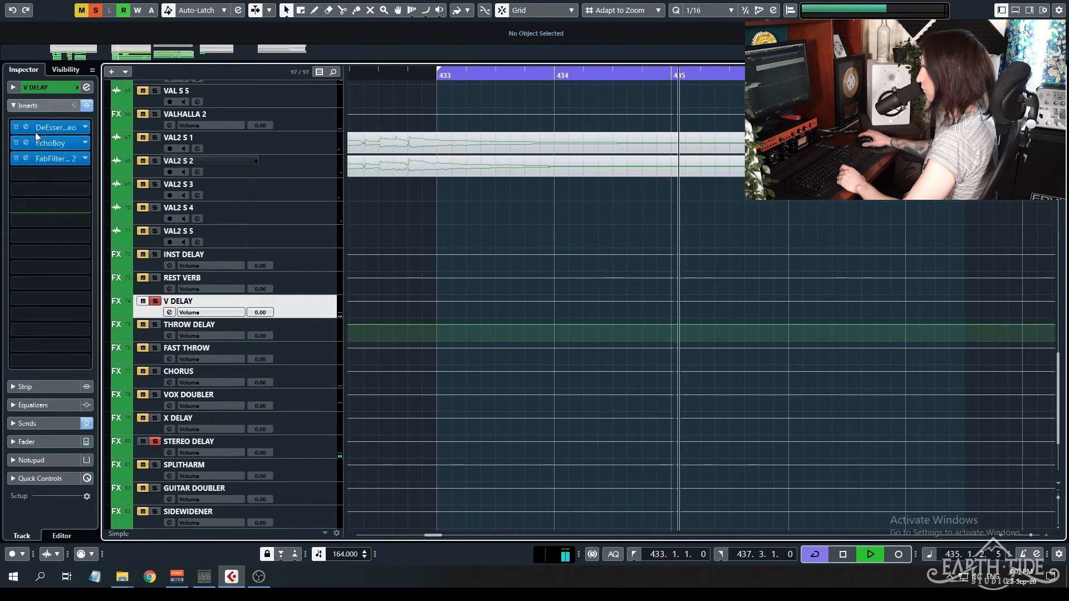
key(space)
click(25, 128)
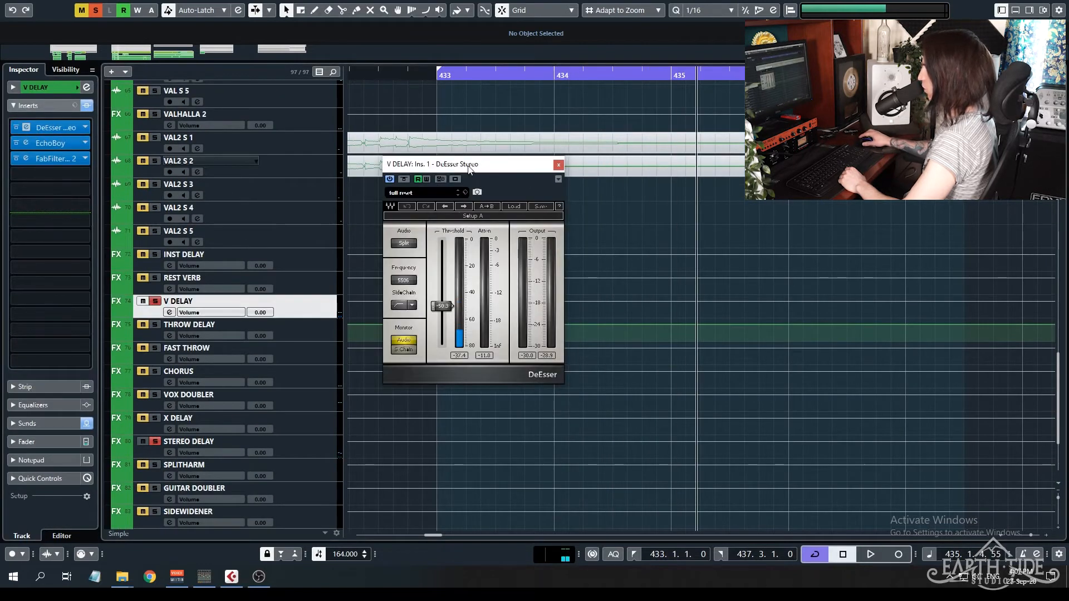
drag(469, 169, 721, 159)
click(25, 143)
drag(444, 123, 322, 212)
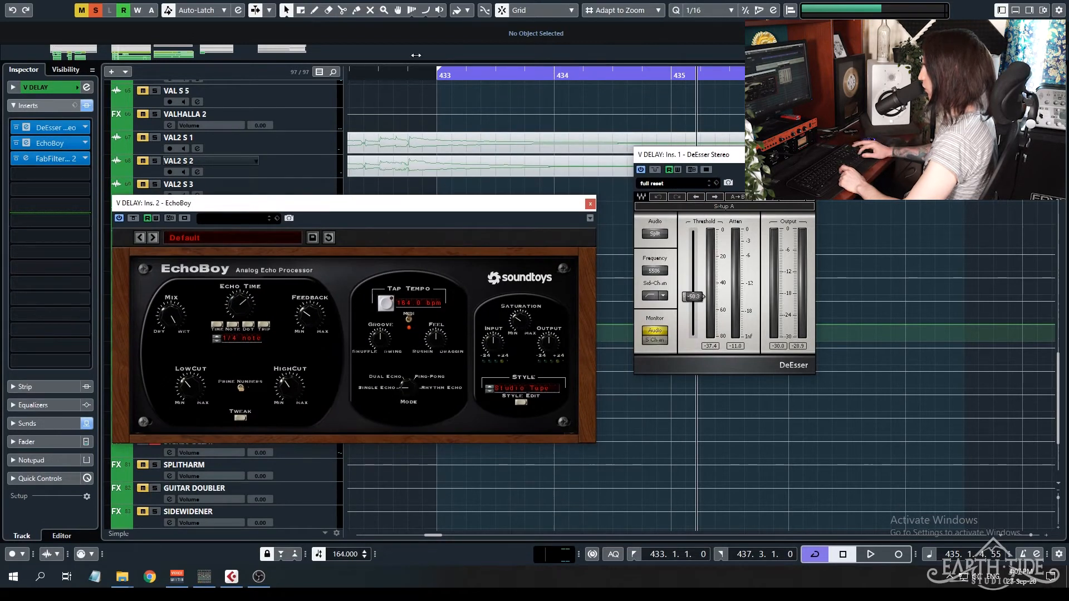
Audition V DELAY from bar 433 with its DeEsser and EchoBoy windows in view, and close the EchoBoy window.
key(space)
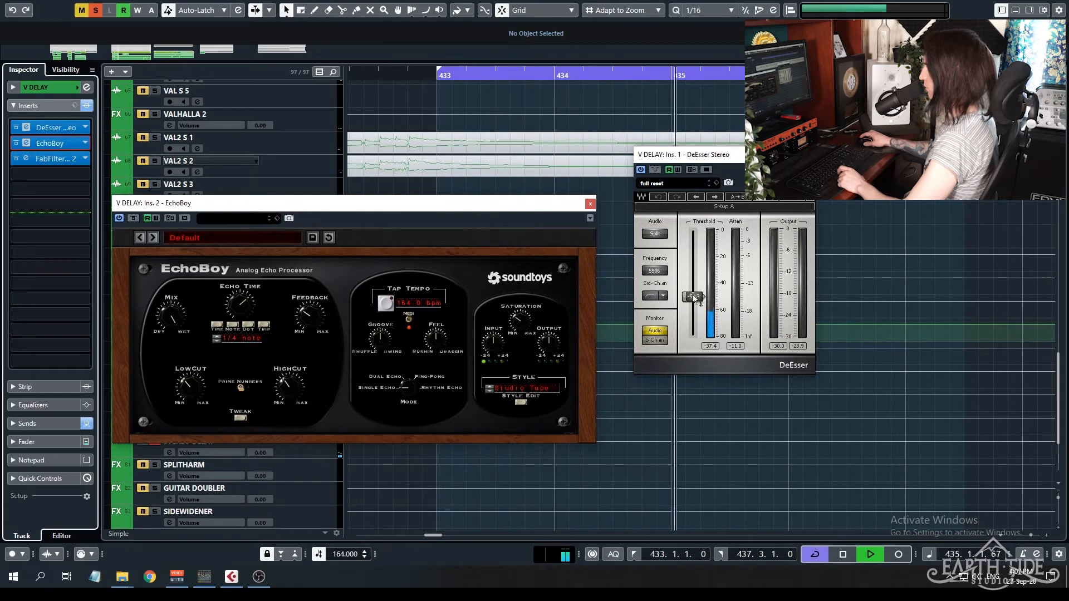
key(space)
drag(713, 151, 815, 172)
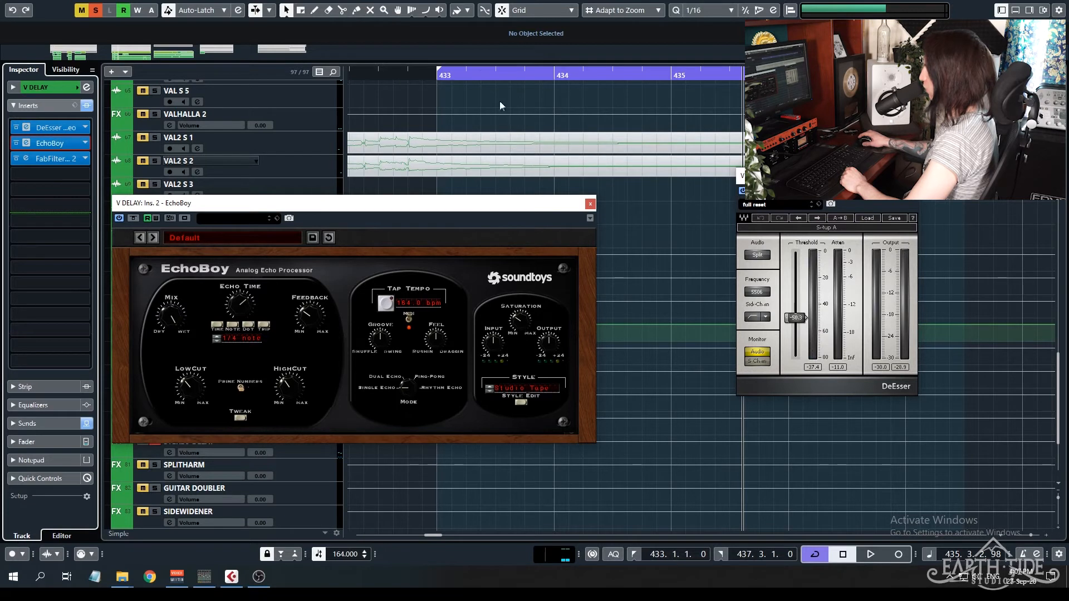
click(456, 81)
key(space)
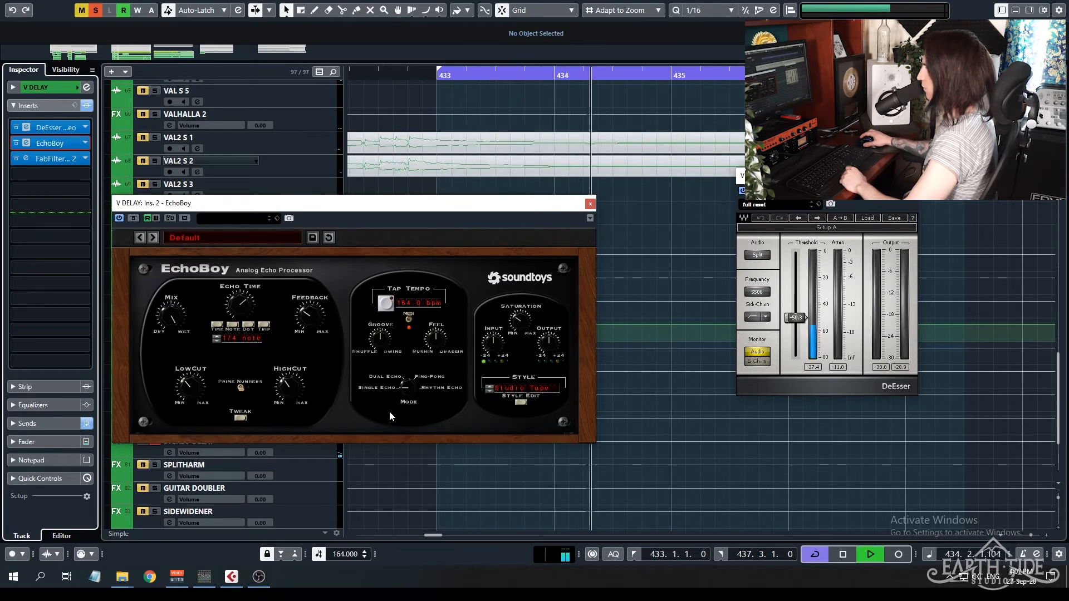
key(space)
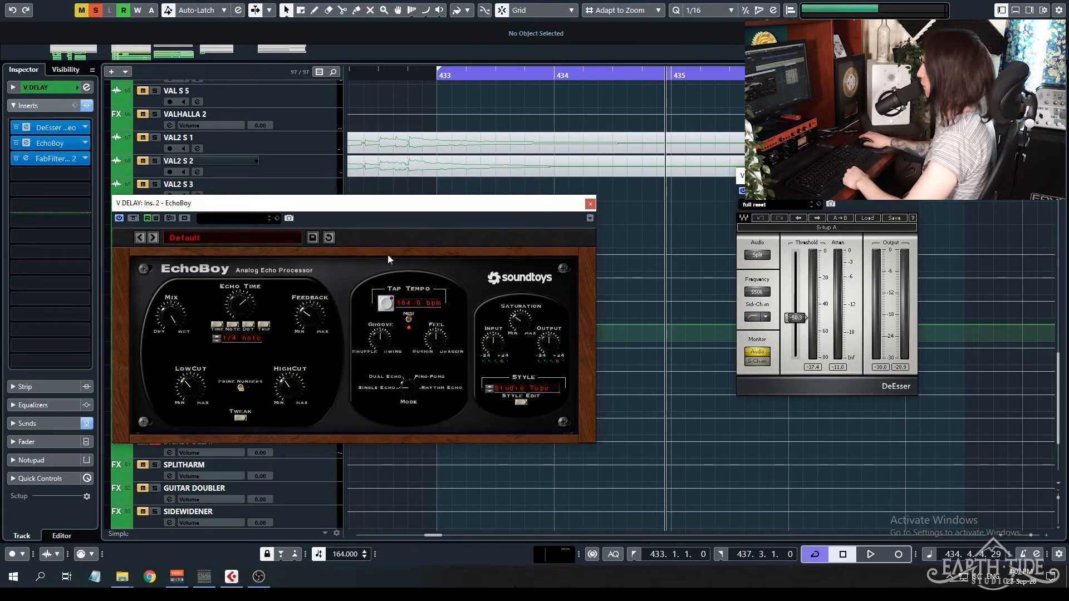
click(591, 203)
Select the SCREAM 1 track, clear all solos in the project, and return the playback cursor to bar 433.
scroll(580, 227, up, 10)
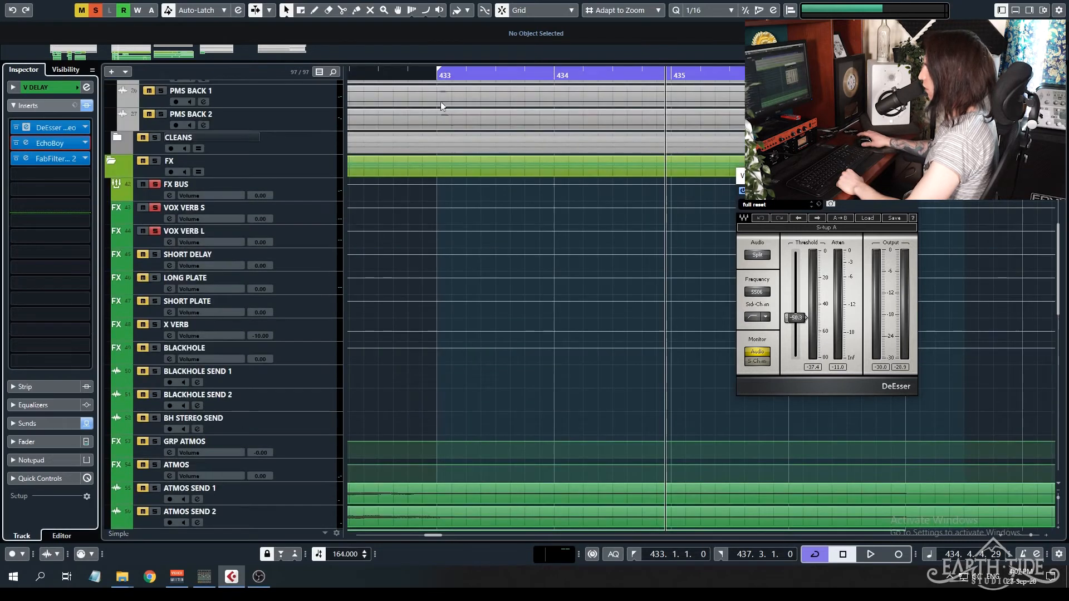
scroll(373, 258, up, 8)
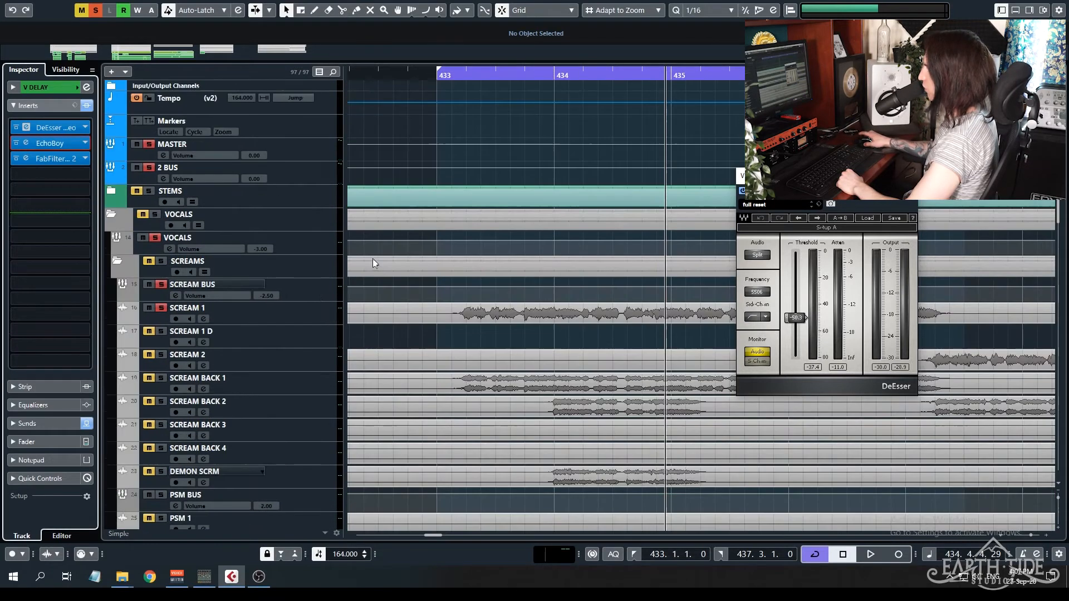
click(307, 314)
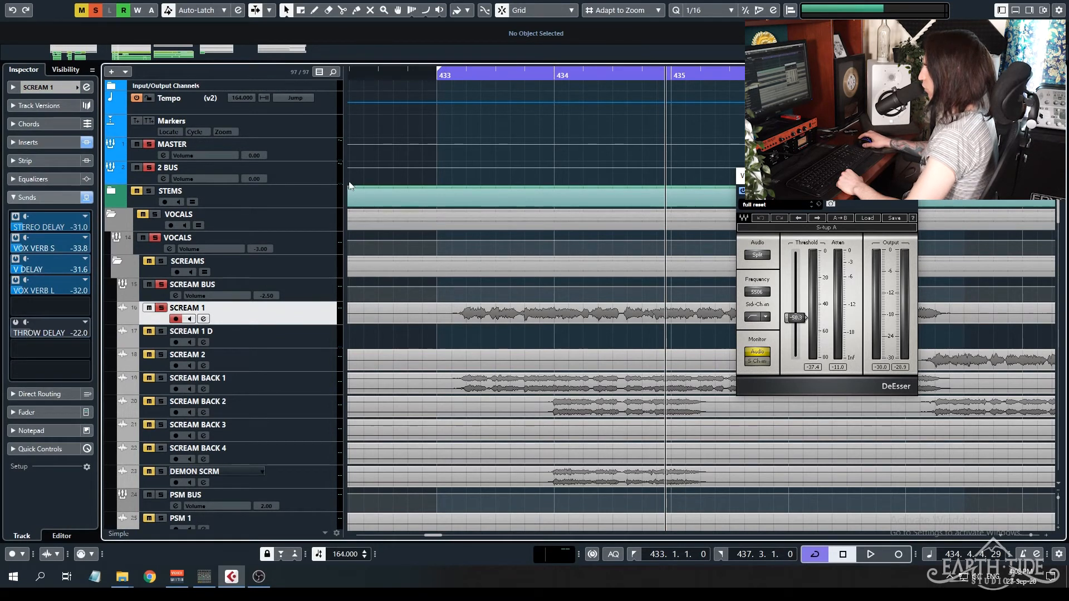
click(162, 285)
click(95, 10)
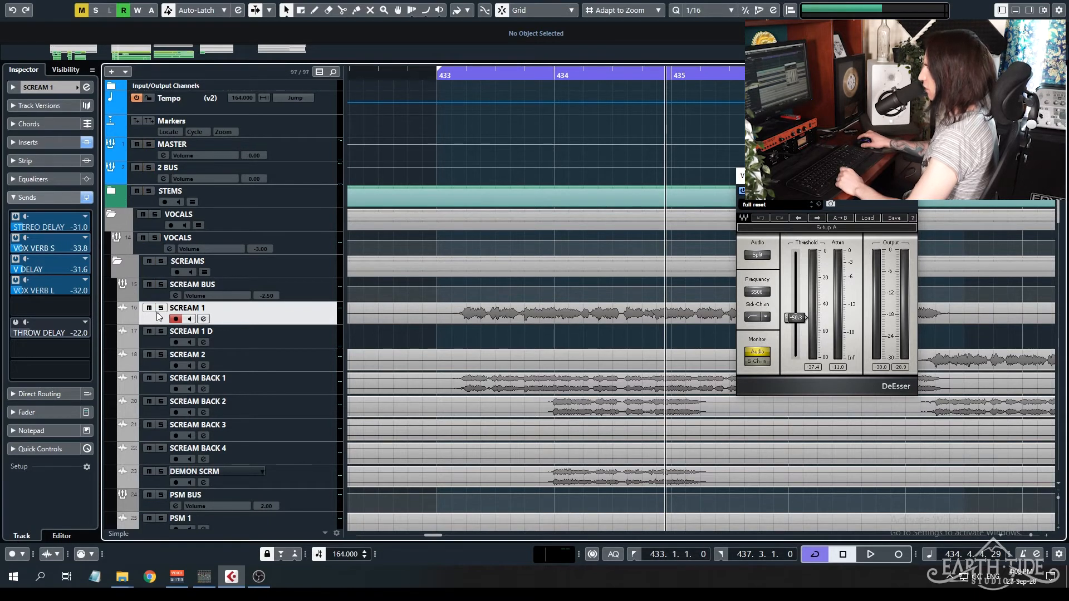
key(KP_1)
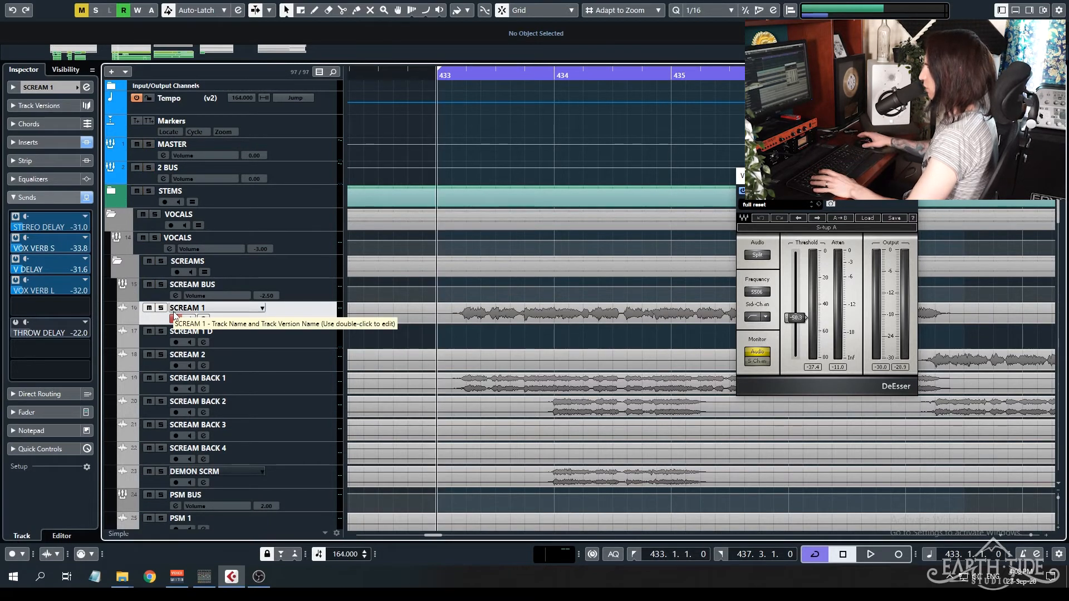
Solo SCREAM BACK 1, examine its FabFilter Pro-Q 2 and DeEsser inserts, close the plug-in windows, and clear the solo.
click(329, 387)
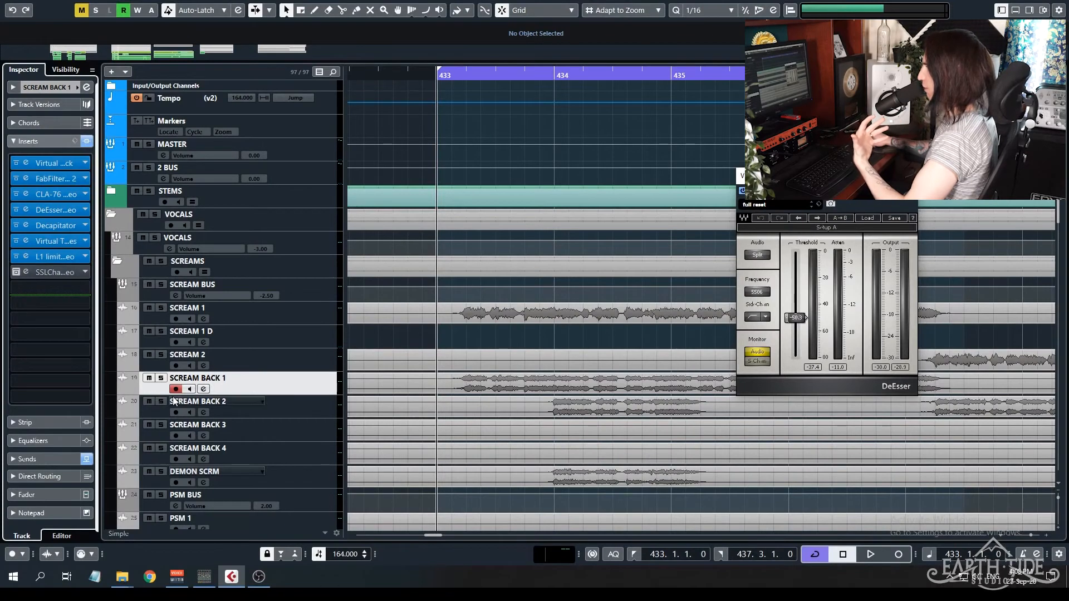
click(161, 378)
click(42, 180)
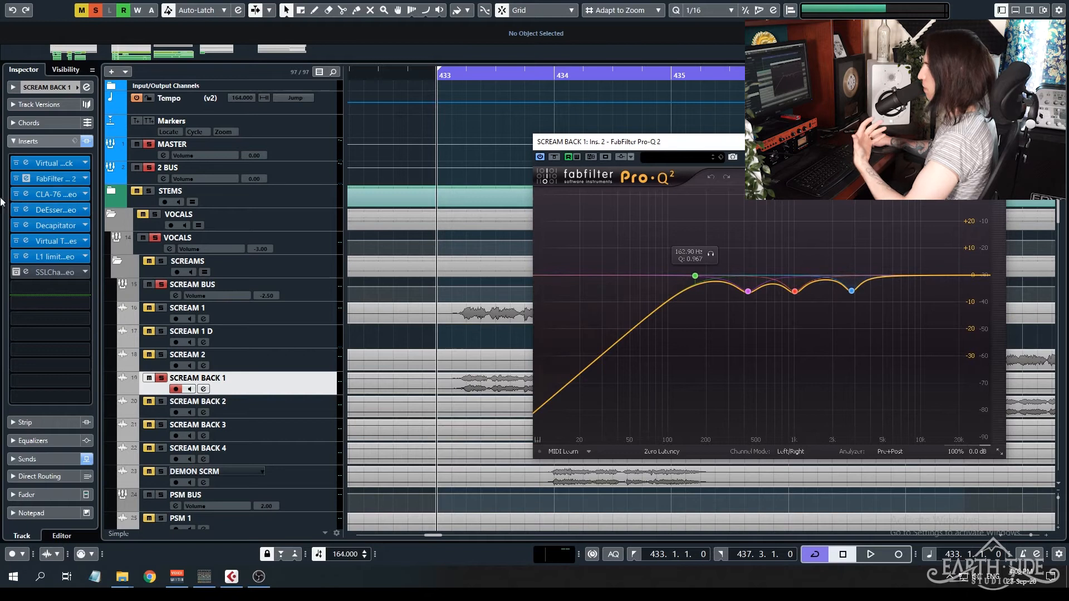
click(26, 209)
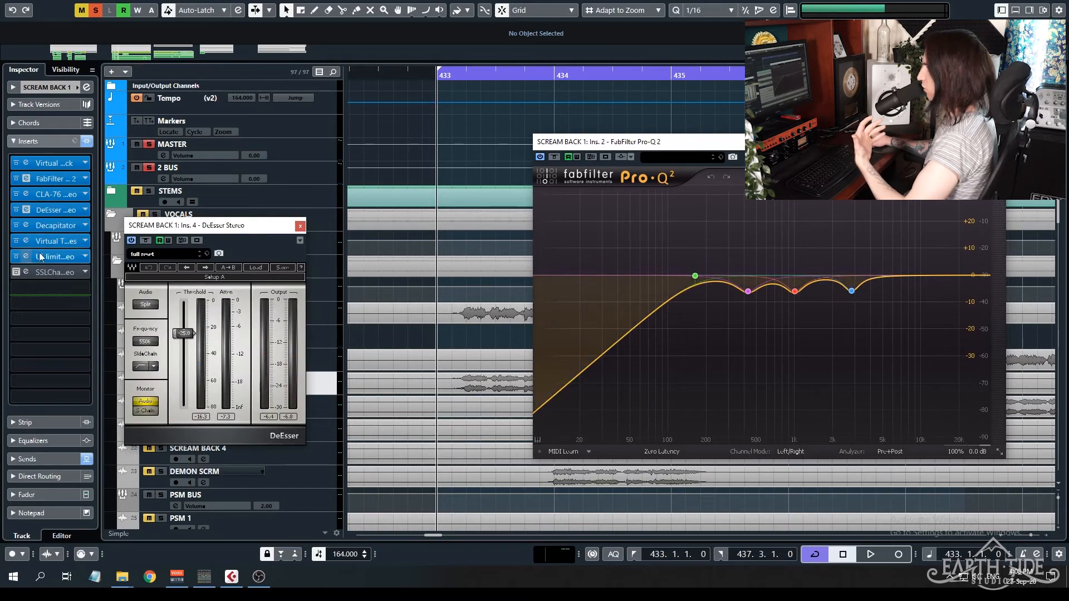
click(300, 226)
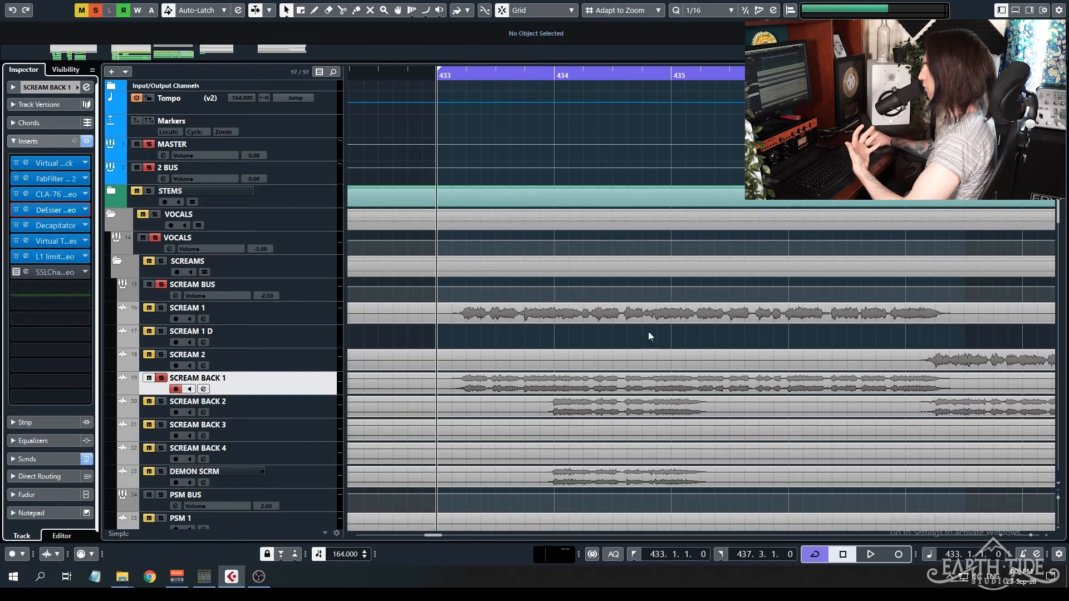
click(91, 9)
scroll(493, 392, down, 4)
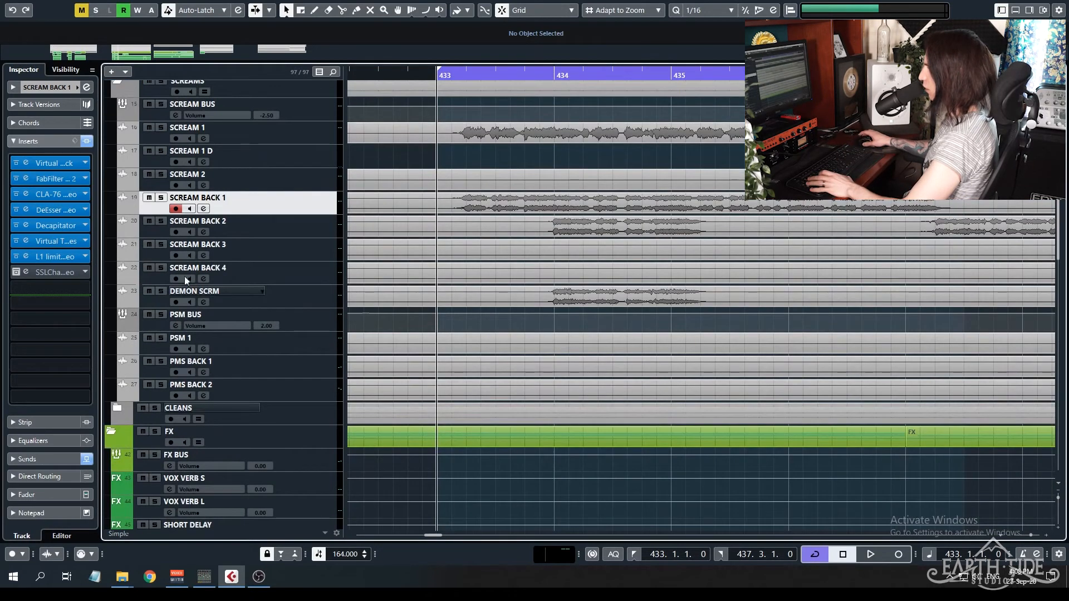
click(226, 295)
click(161, 291)
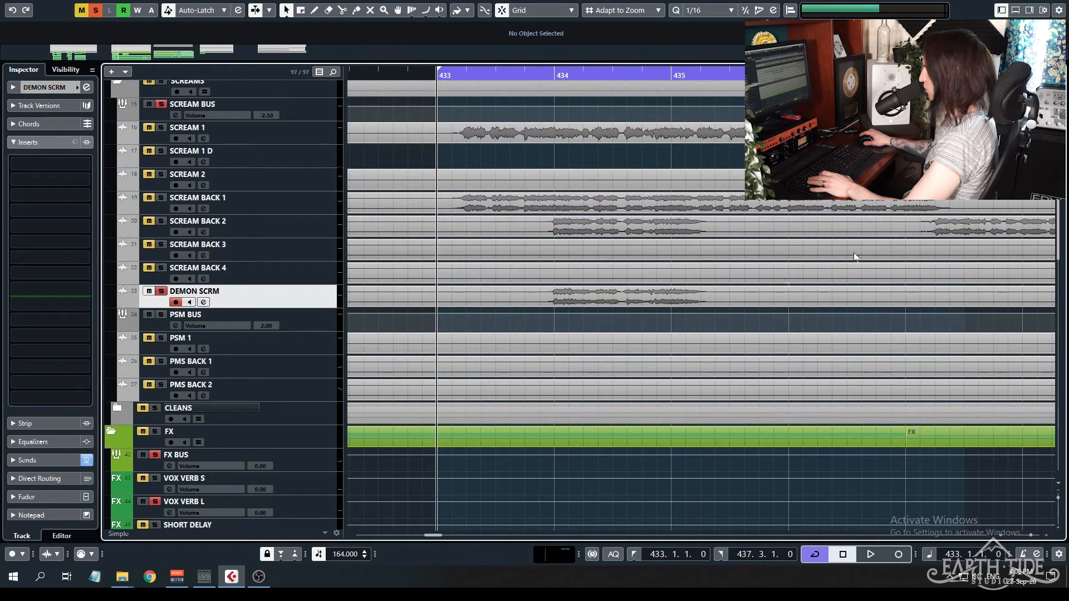
click(161, 291)
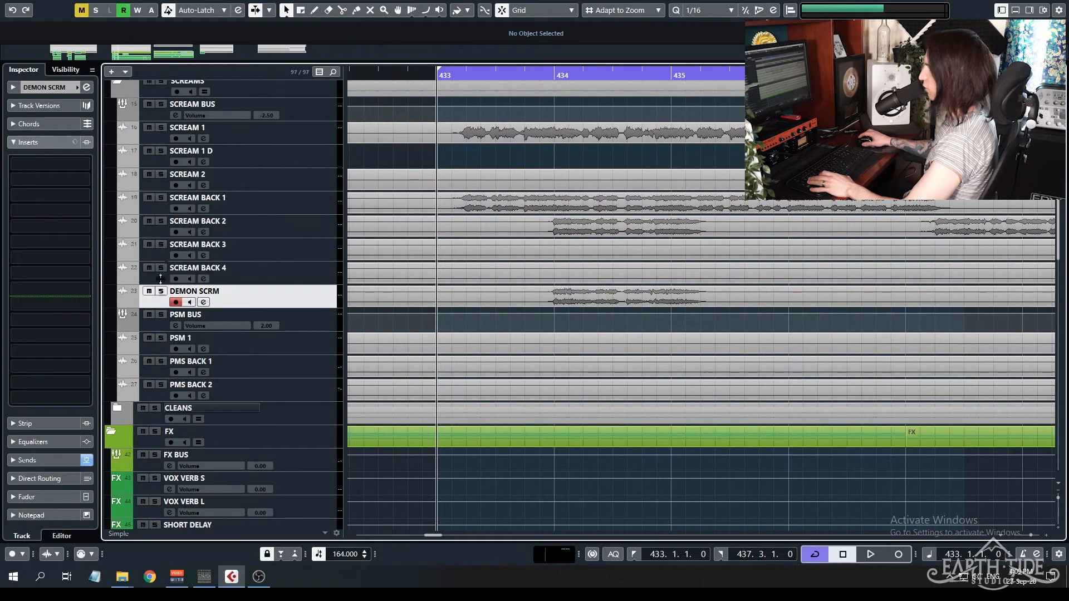
Audition SCREAM BACK 2 in solo from just before bar 434, followed by the DEMON SCRM track in solo.
click(167, 230)
click(161, 221)
click(544, 75)
key(space)
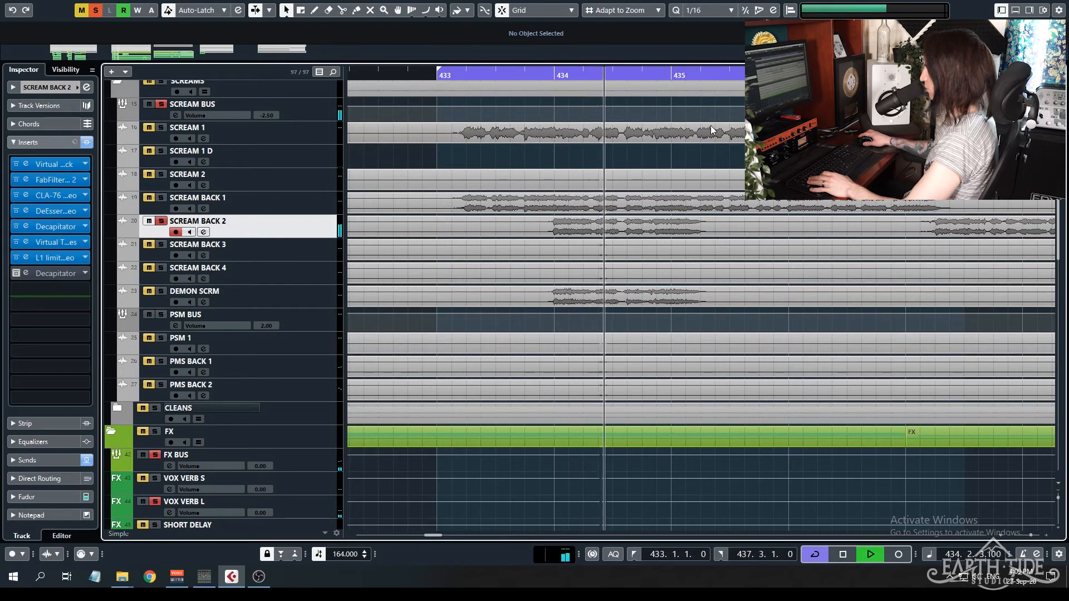
key(space)
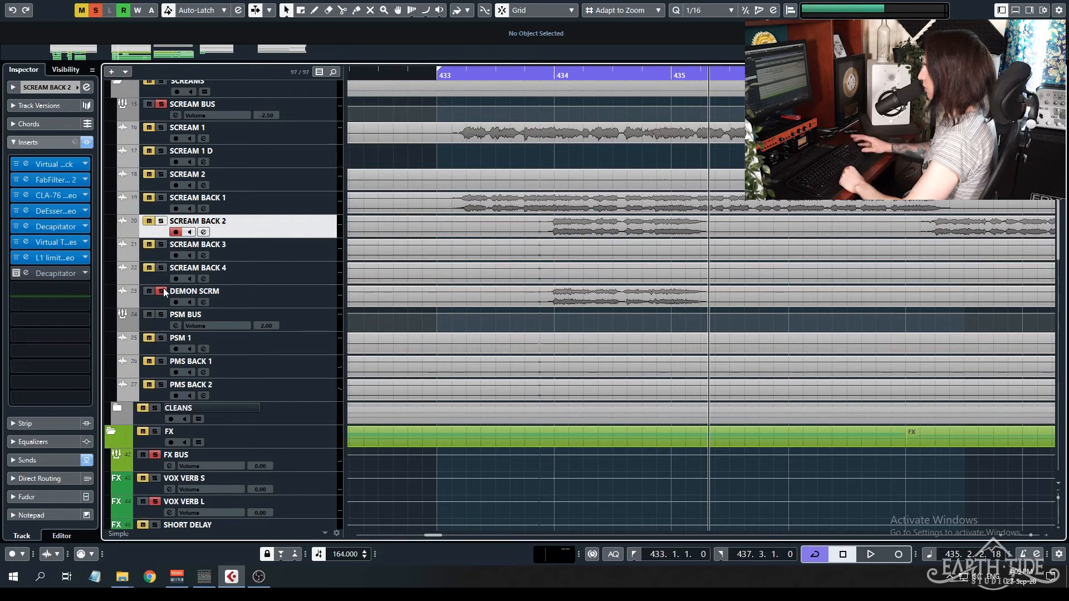
key(space)
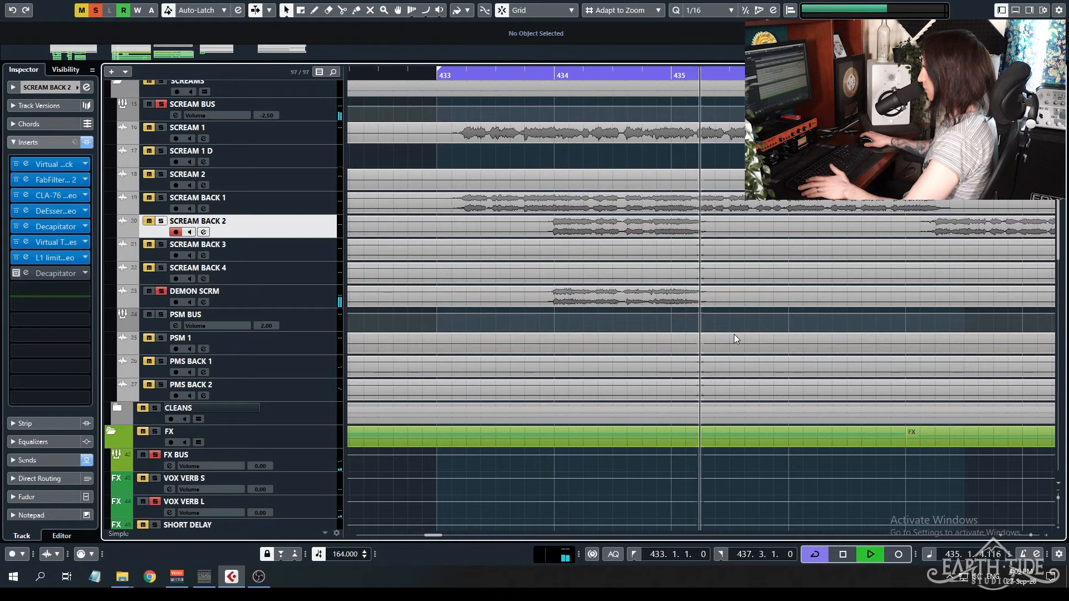
key(space)
click(279, 293)
click(284, 230)
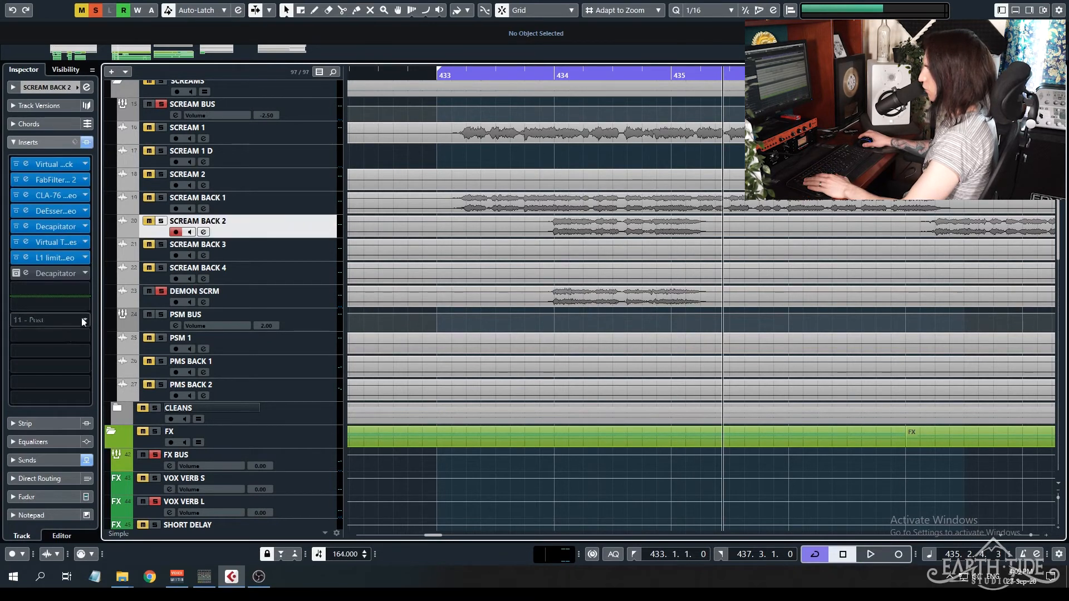
click(86, 289)
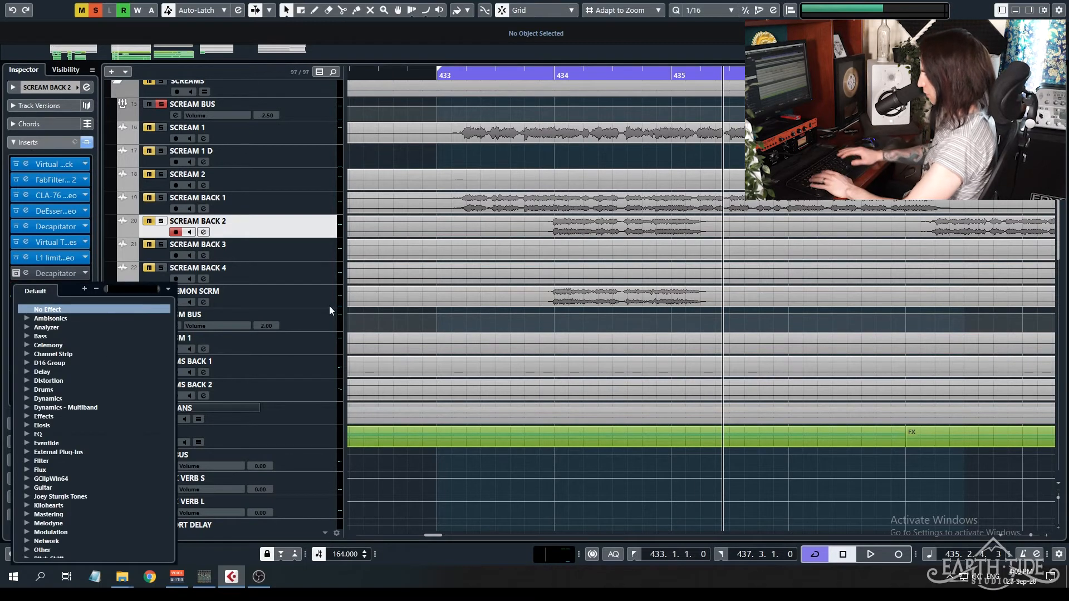
click(296, 236)
Add one stereo audio track below DEMON SCRM, routed to SCREAM BUS and named DEMON SCREAMS 2.0.
click(299, 301)
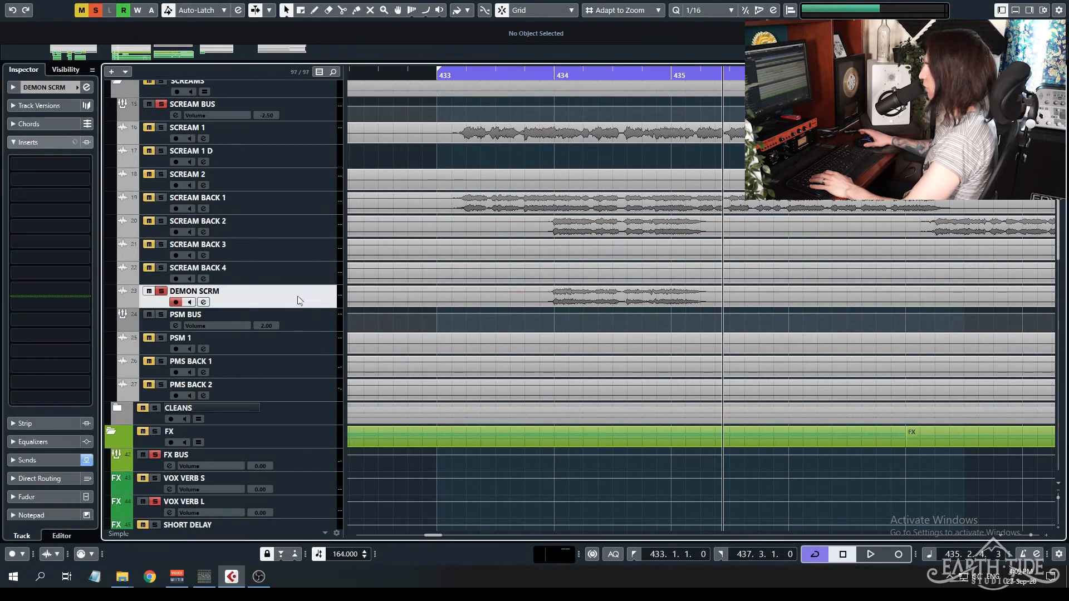
right_click(299, 300)
mouse_move(474, 28)
click(531, 26)
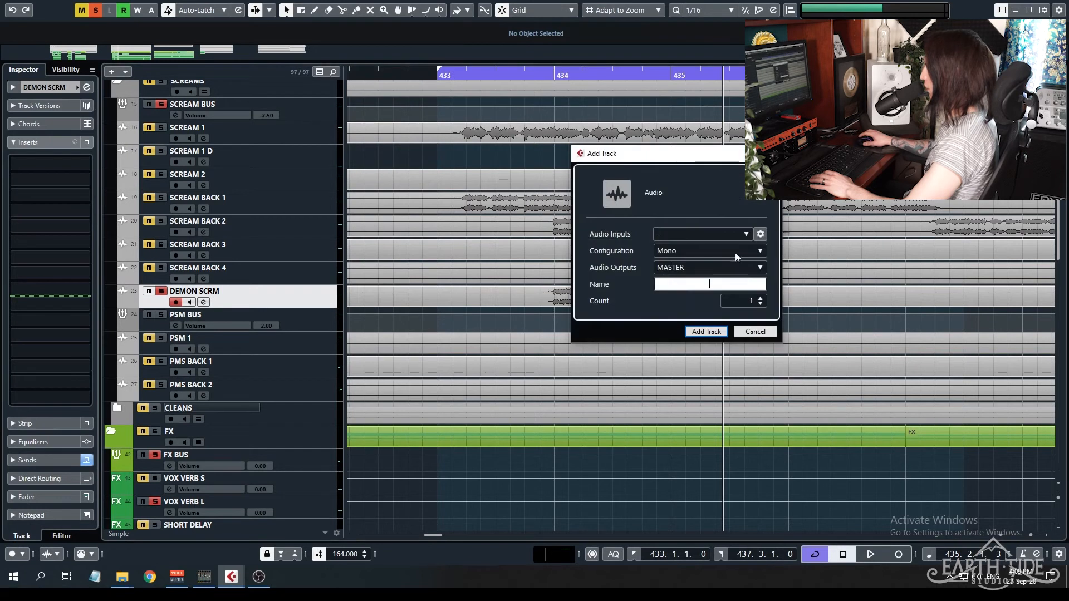
click(693, 251)
click(674, 280)
click(713, 268)
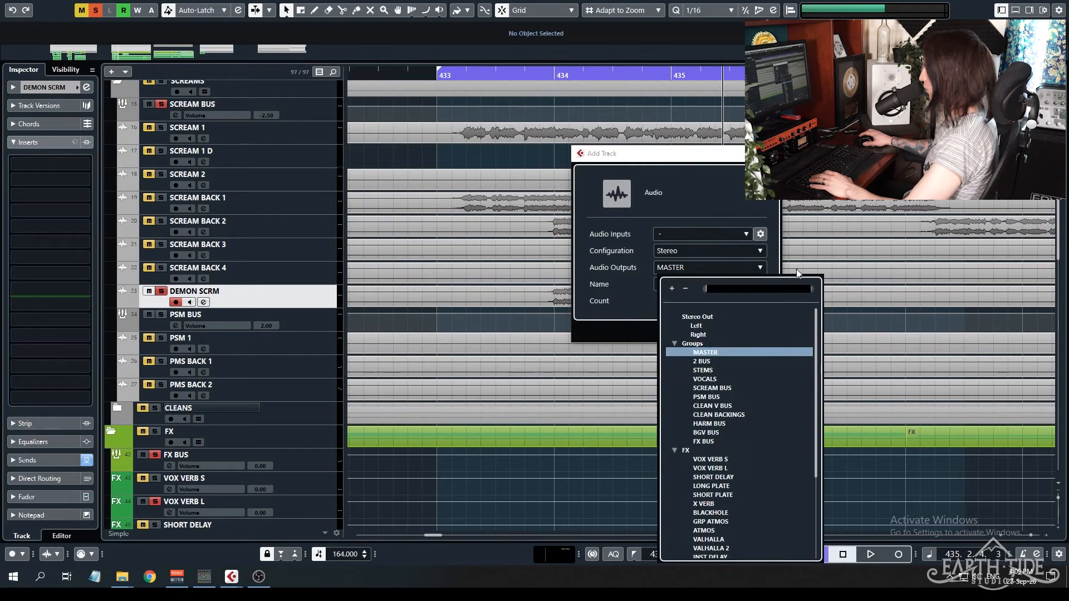
click(713, 388)
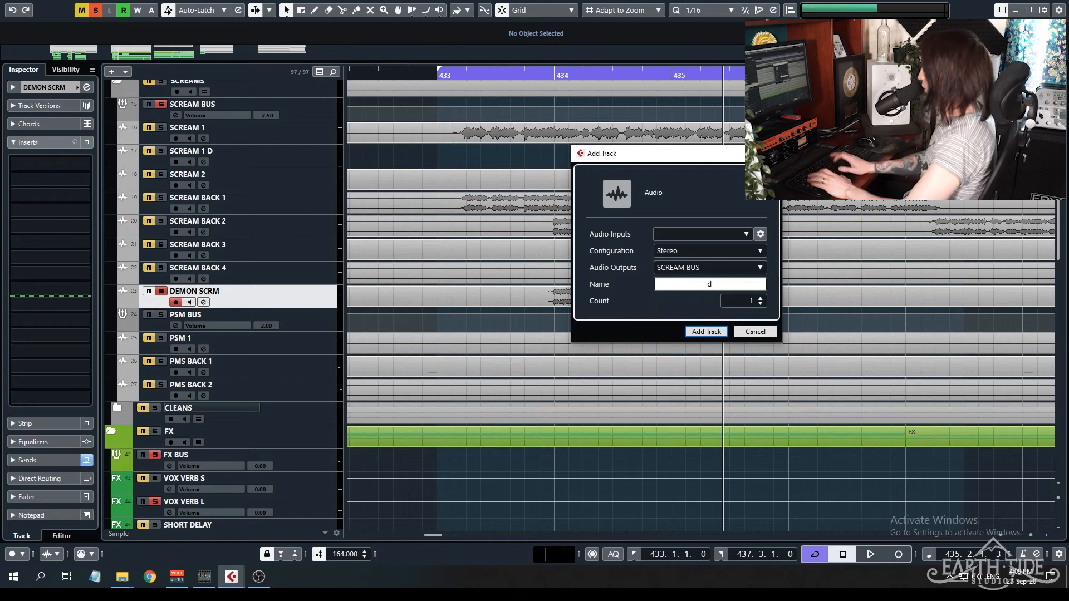
text(DEMON SC)
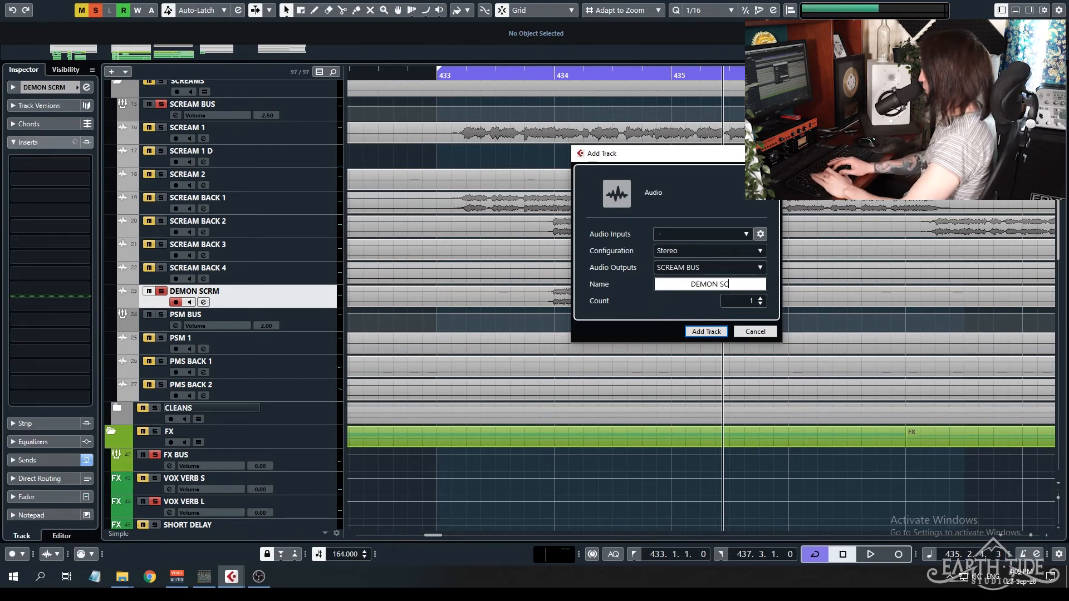
text(REAMS 2.0)
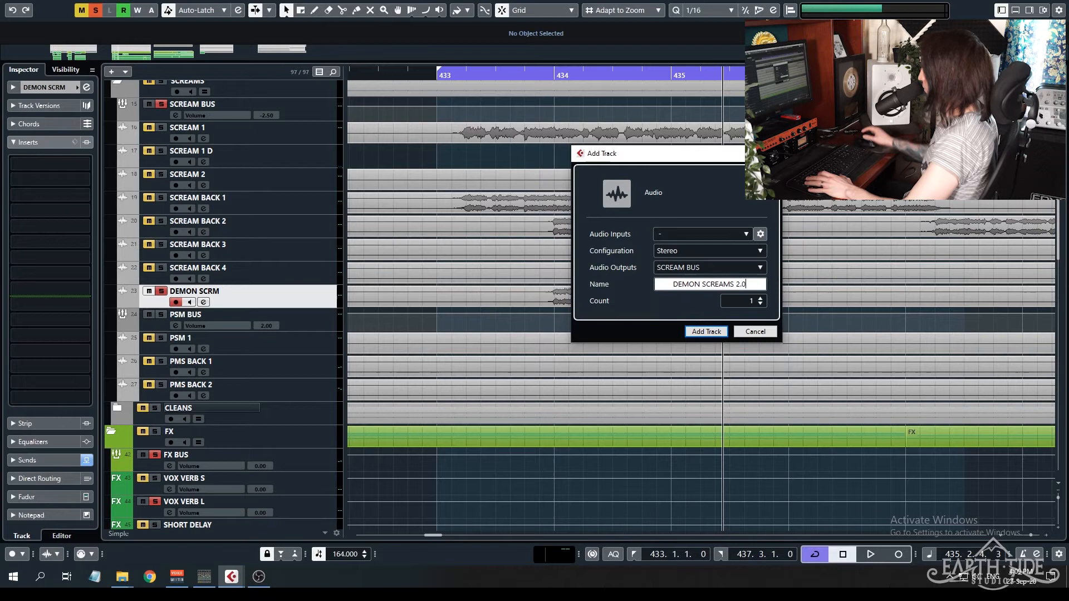
click(718, 331)
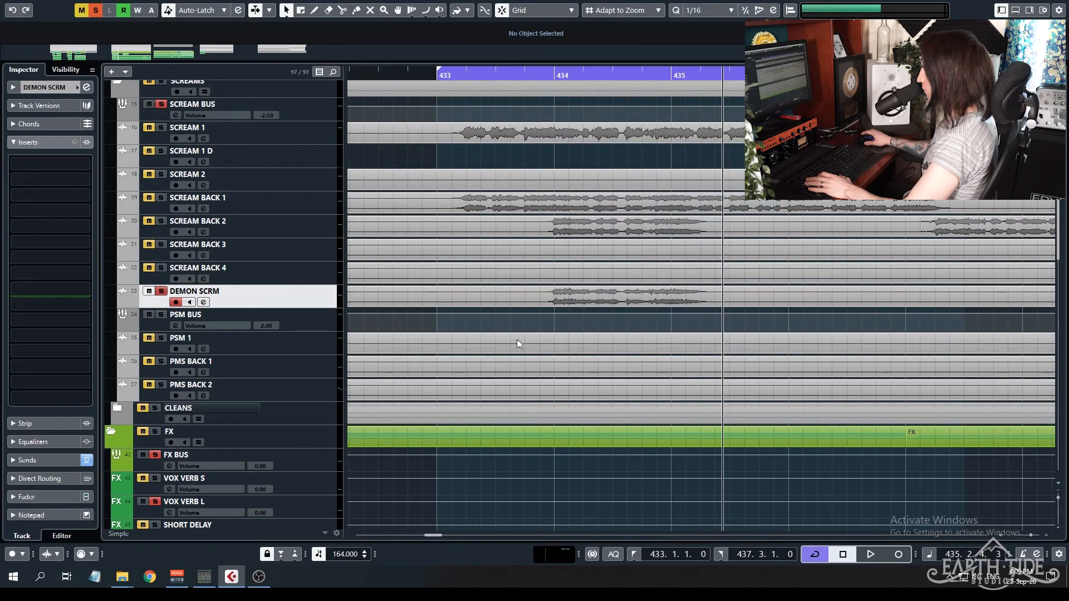
Split the SCREAM BACK 2 event at 433.4 and 435.3, copy that phrase onto DEMON SCREAMS 2.0, and clear all solos.
click(568, 297)
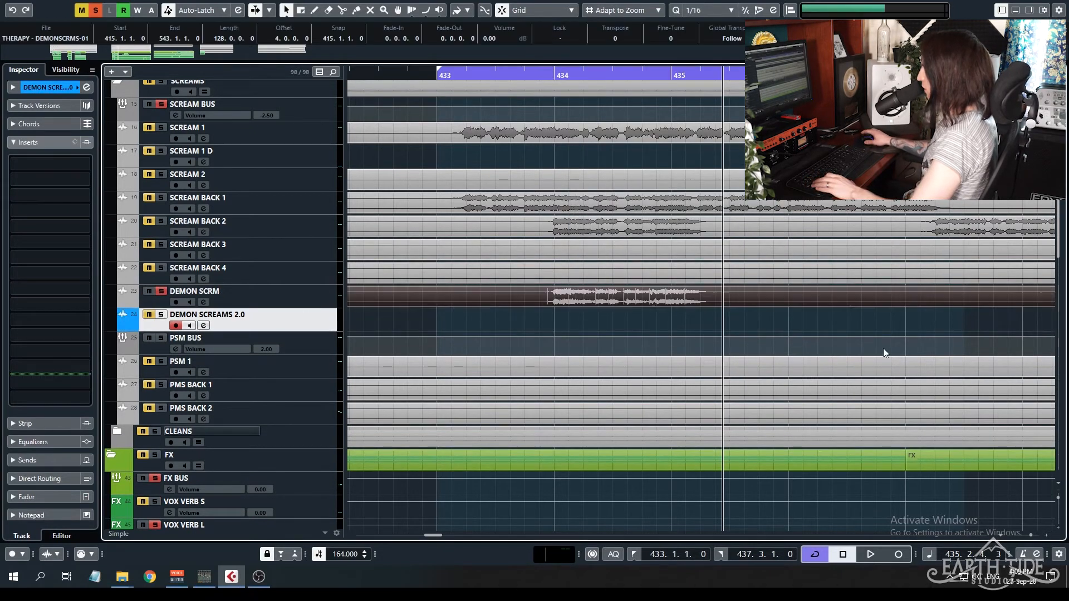
click(729, 231)
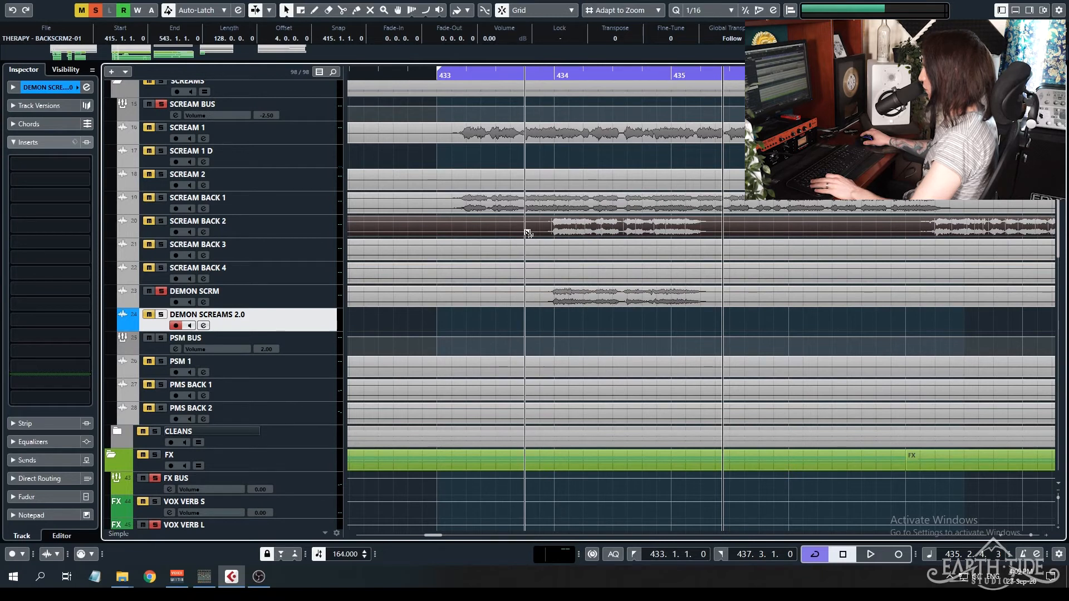
alt+click(728, 225)
click(637, 231)
alt+drag(591, 227, 592, 332)
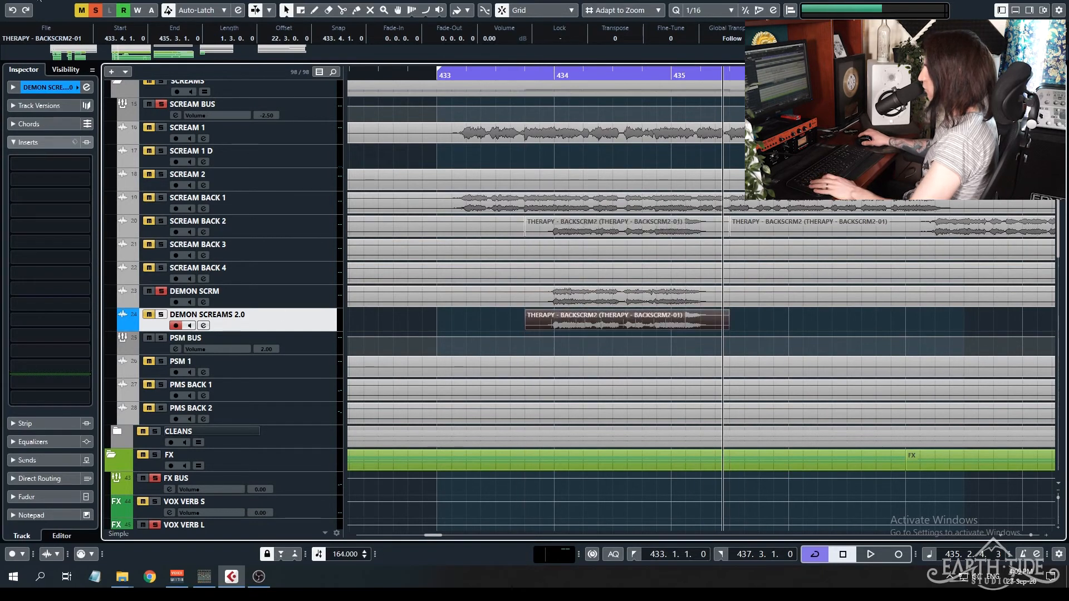
click(96, 10)
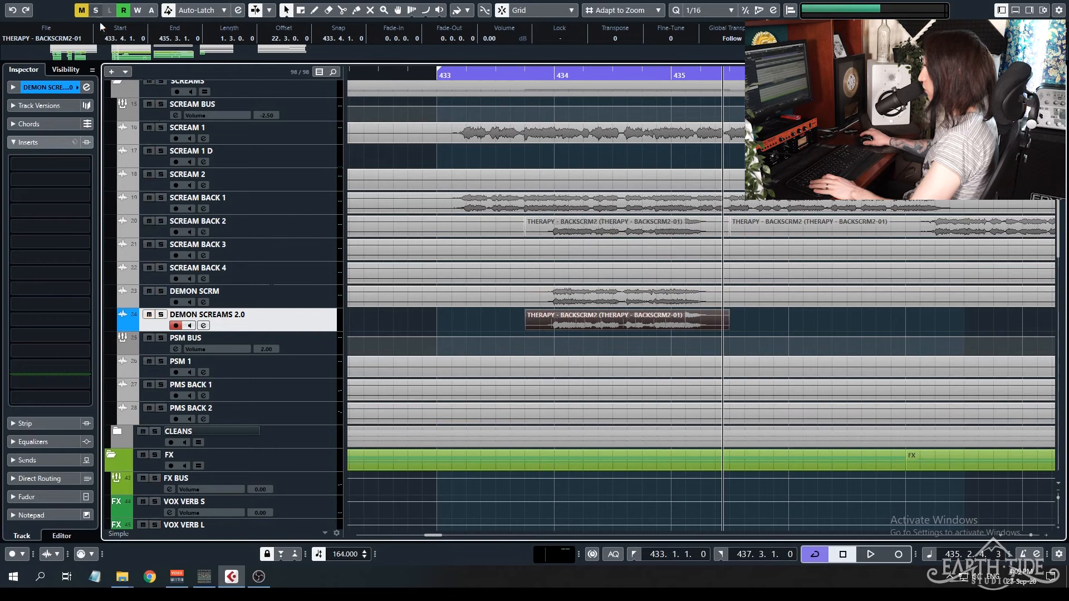
Search the insert presets for "demon" and load the DEMON SCREAMS preset onto the DEMON SCREAMS 2.0 track.
click(61, 143)
click(70, 144)
click(74, 143)
click(95, 151)
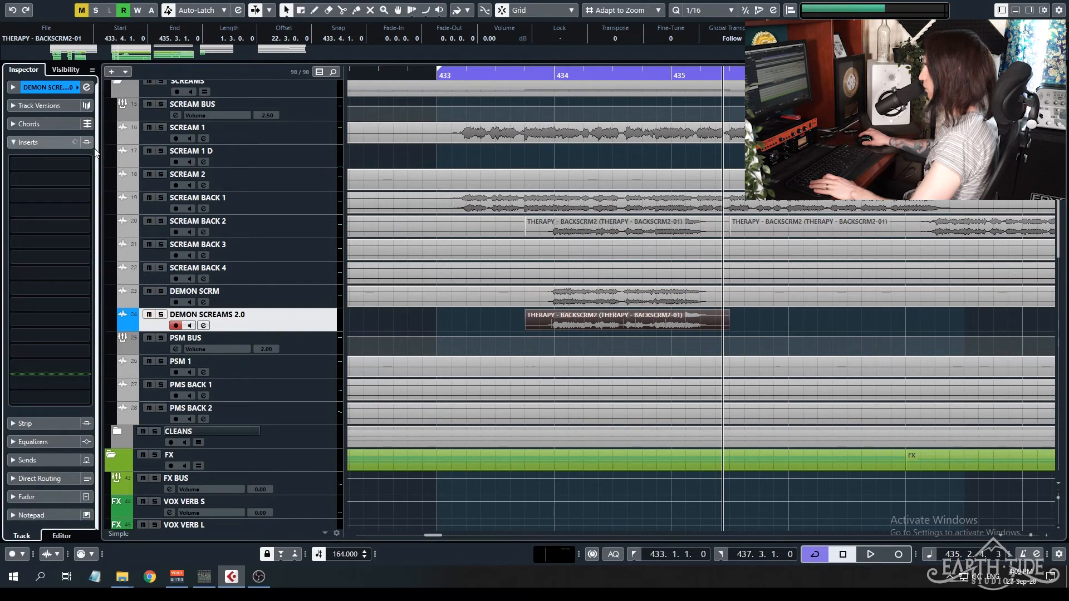
click(75, 142)
click(100, 151)
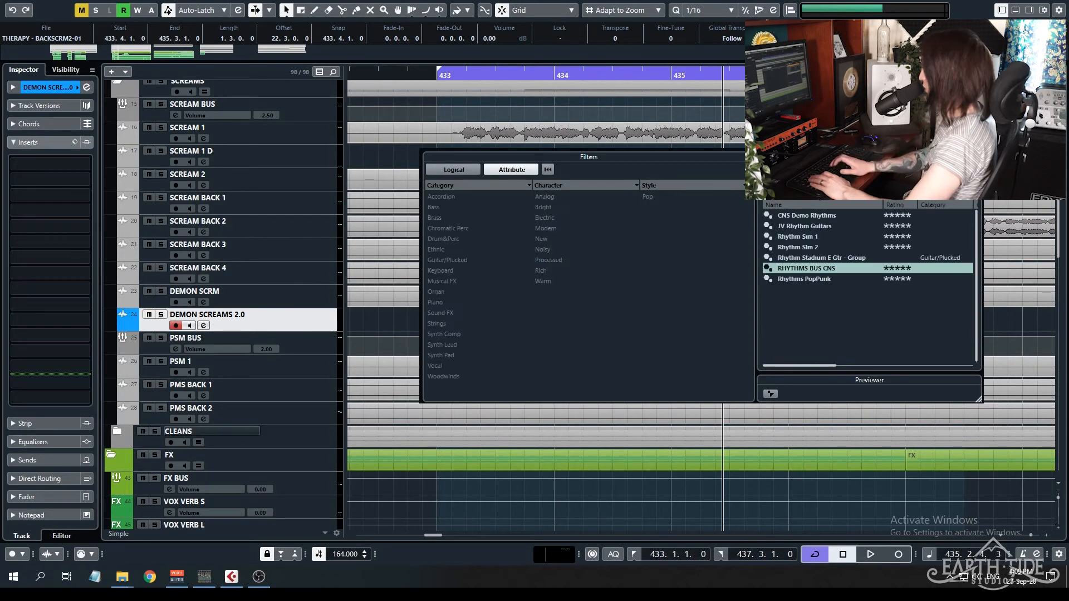
text(demon)
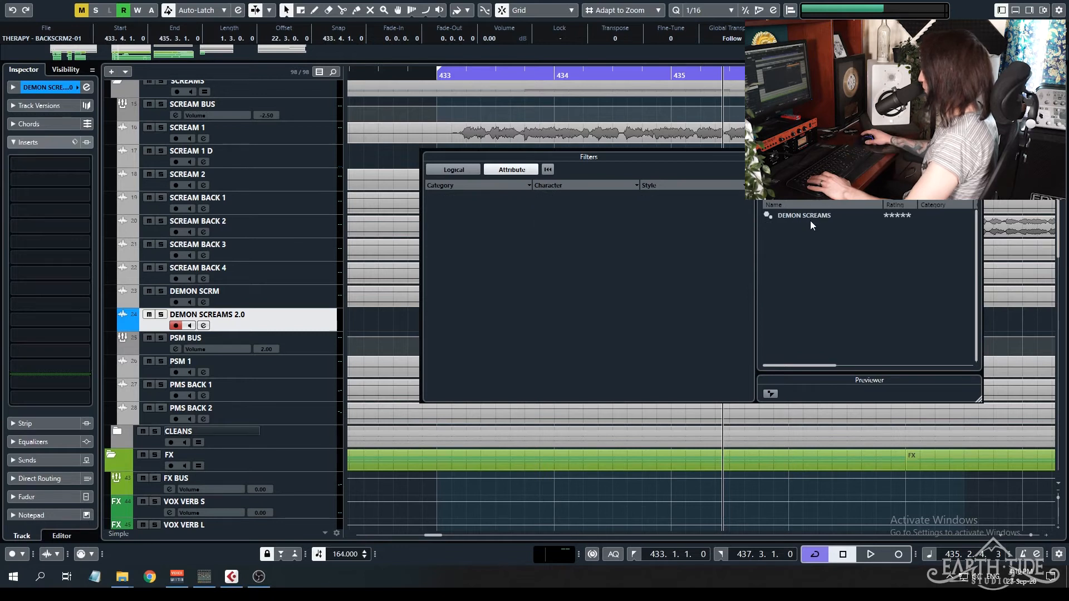
click(812, 216)
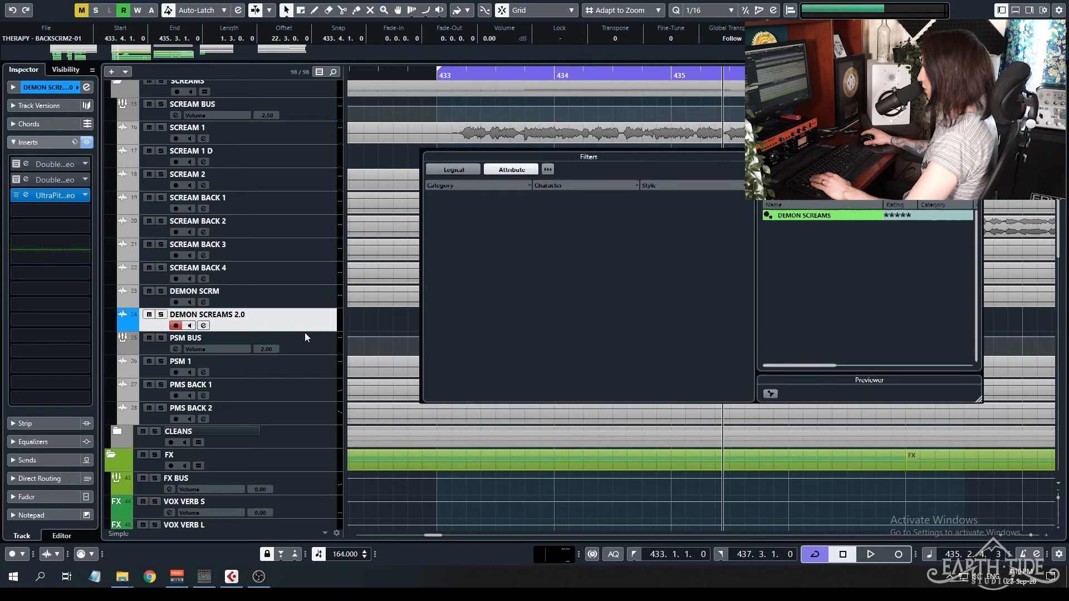
click(2, 156)
Open the UltraPitch insert beside the events, bypass it, and audition DEMON SCREAMS 2.0 in solo from 433.4.
click(26, 195)
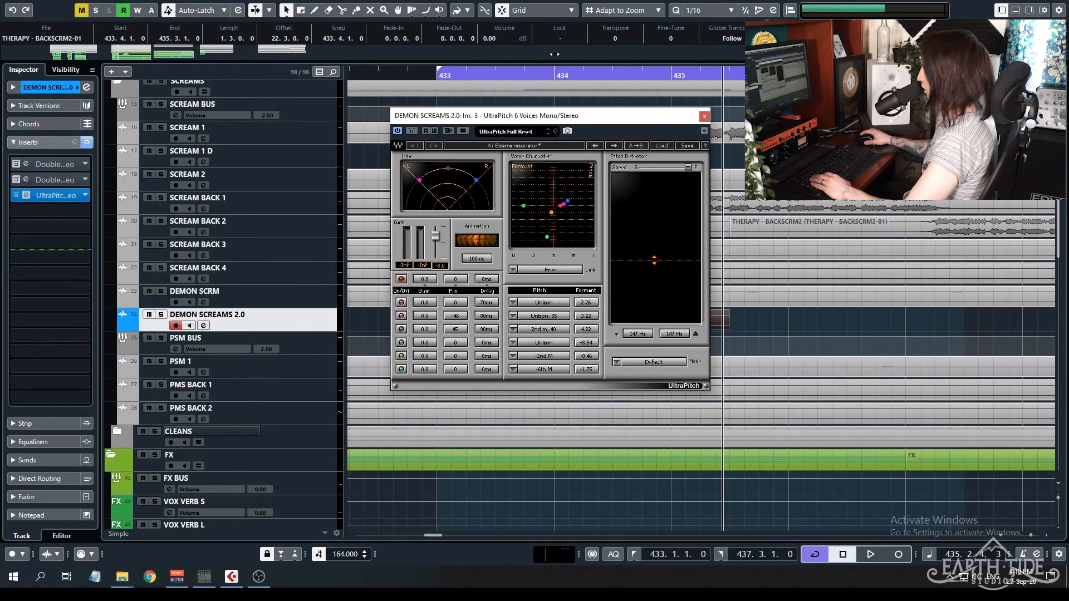
drag(584, 121, 933, 87)
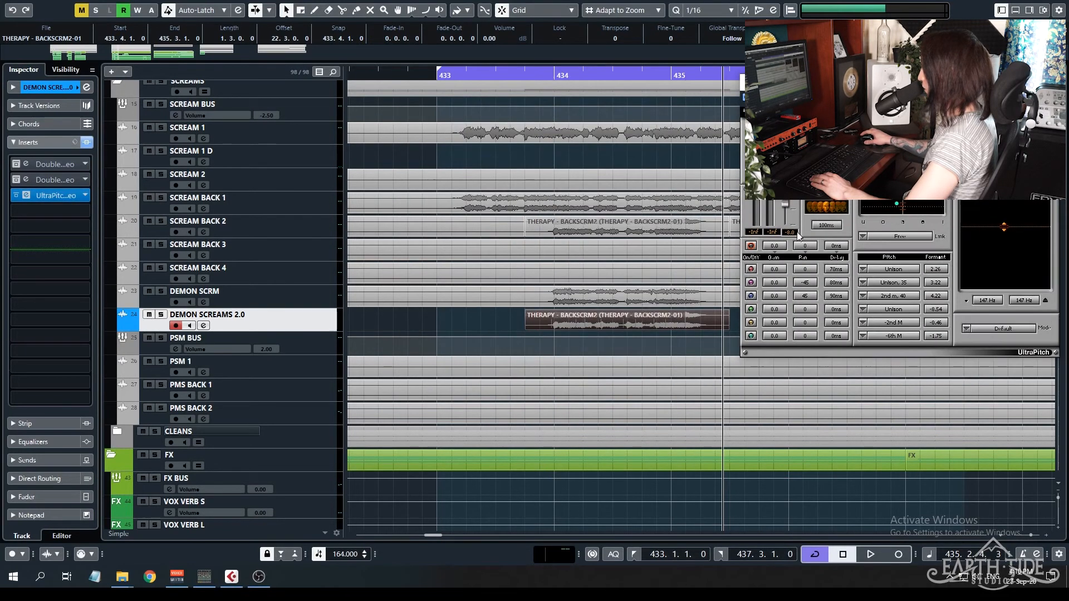
click(528, 72)
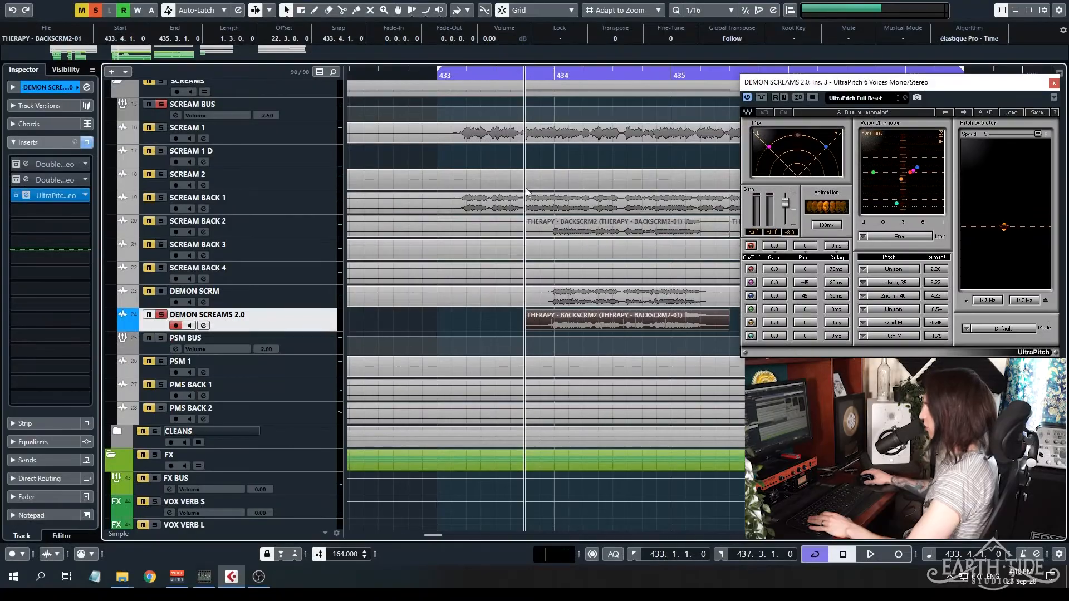
click(17, 195)
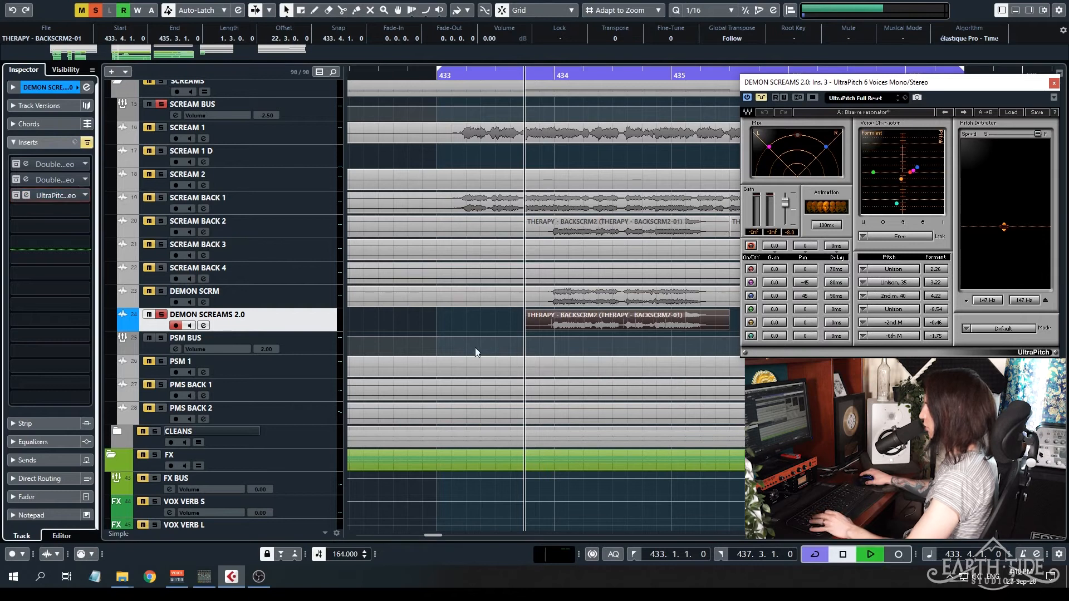
key(space)
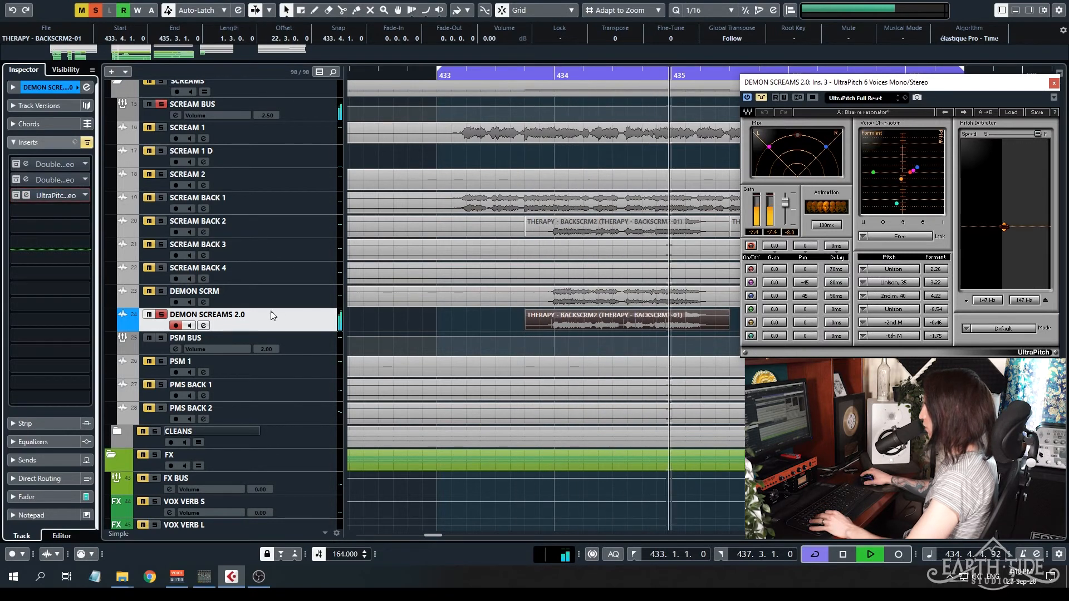
key(space)
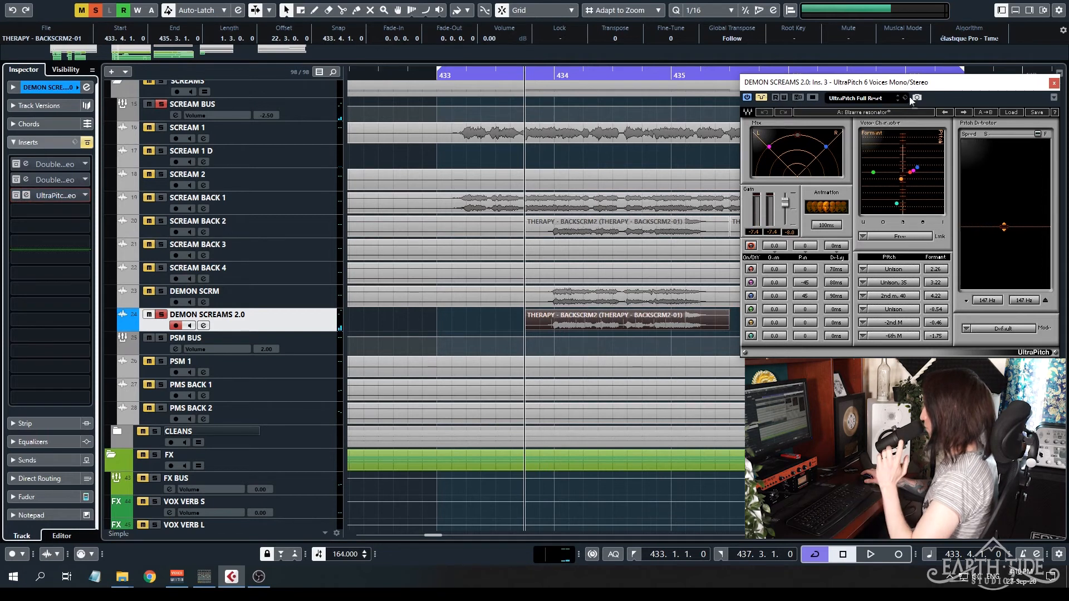
Reactivate UltraPitch and audition the DEMON SCREAMS 2.0 phrase with the effect engaged.
click(763, 98)
key(space)
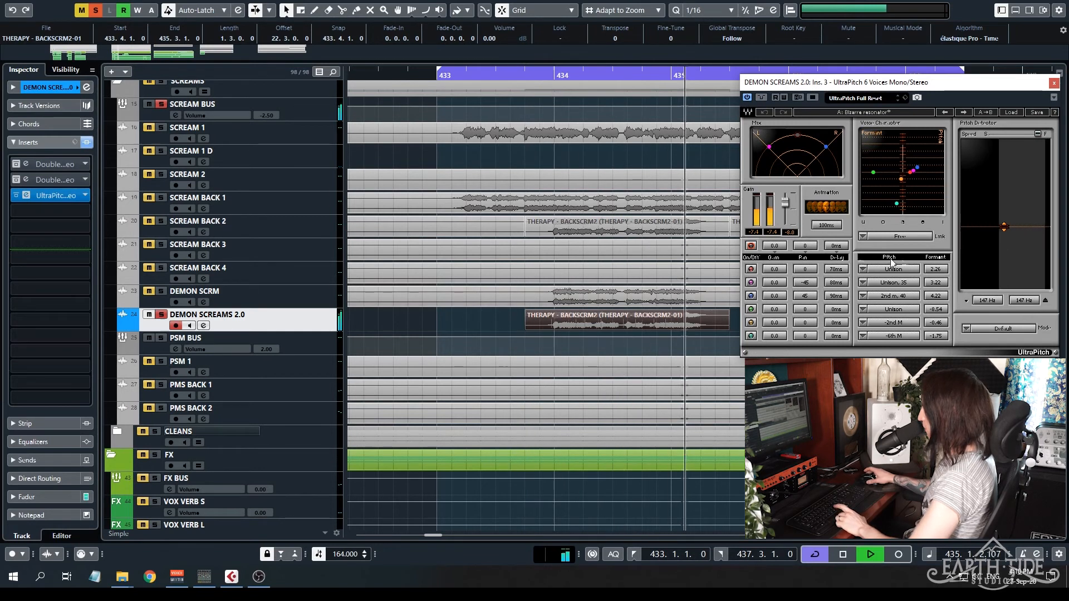
key(space)
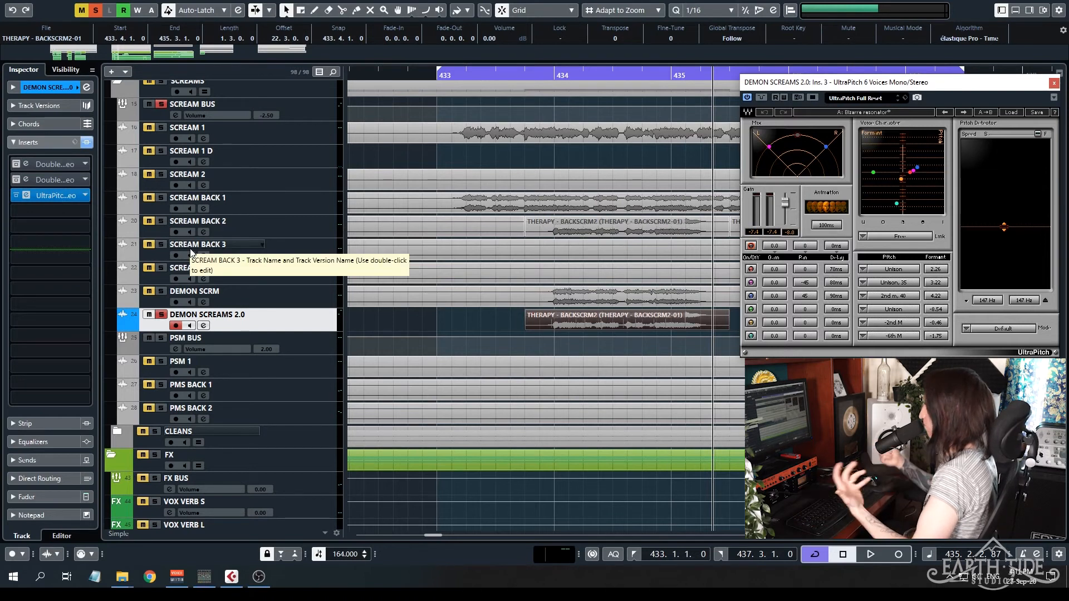
Remove the DEMON SCREAMS 2.0 track together with its audio event.
right_click(311, 318)
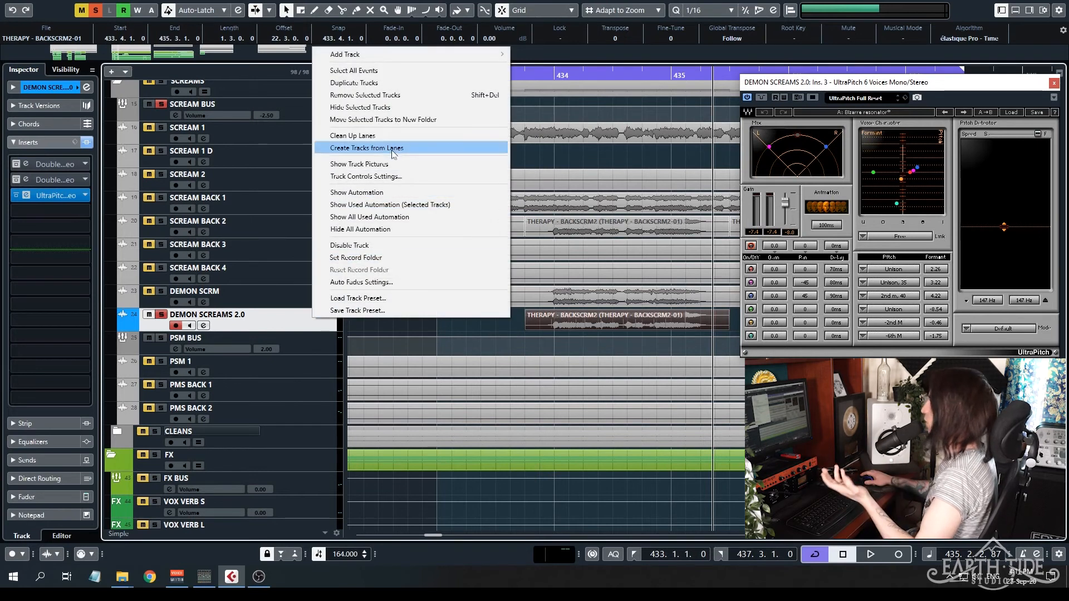
click(356, 95)
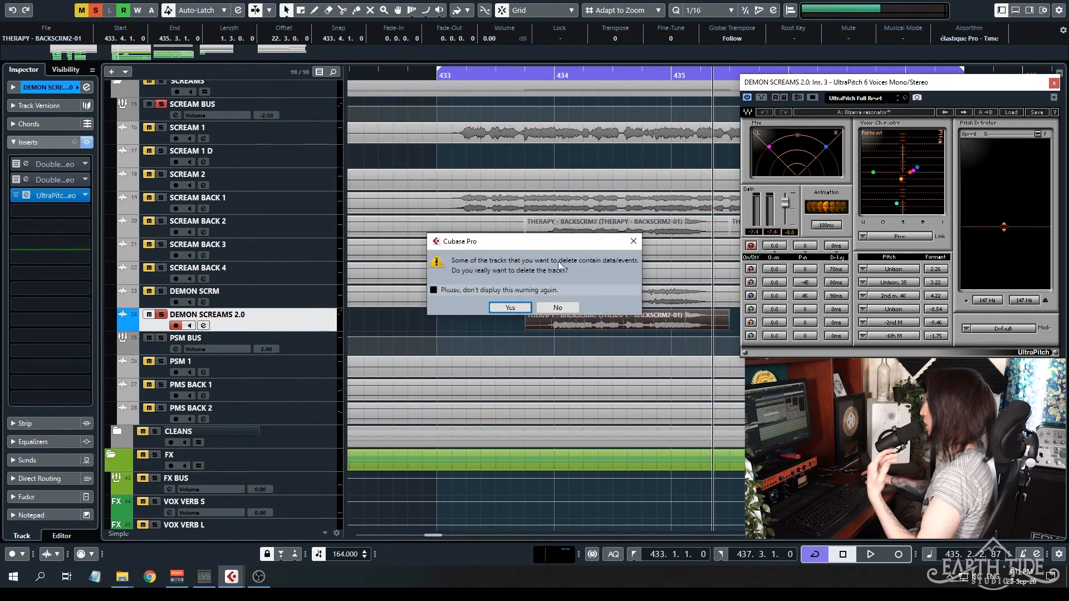
click(515, 308)
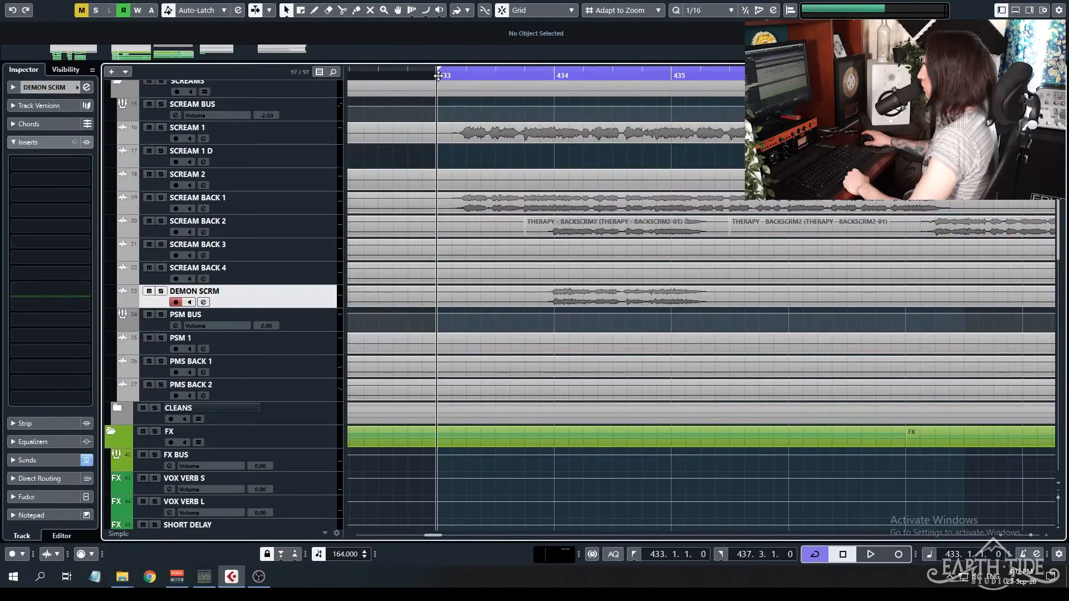
Examine DEMON SCRM's delay and reverb sends, and open its basic track settings in the Inspector.
click(40, 88)
click(56, 311)
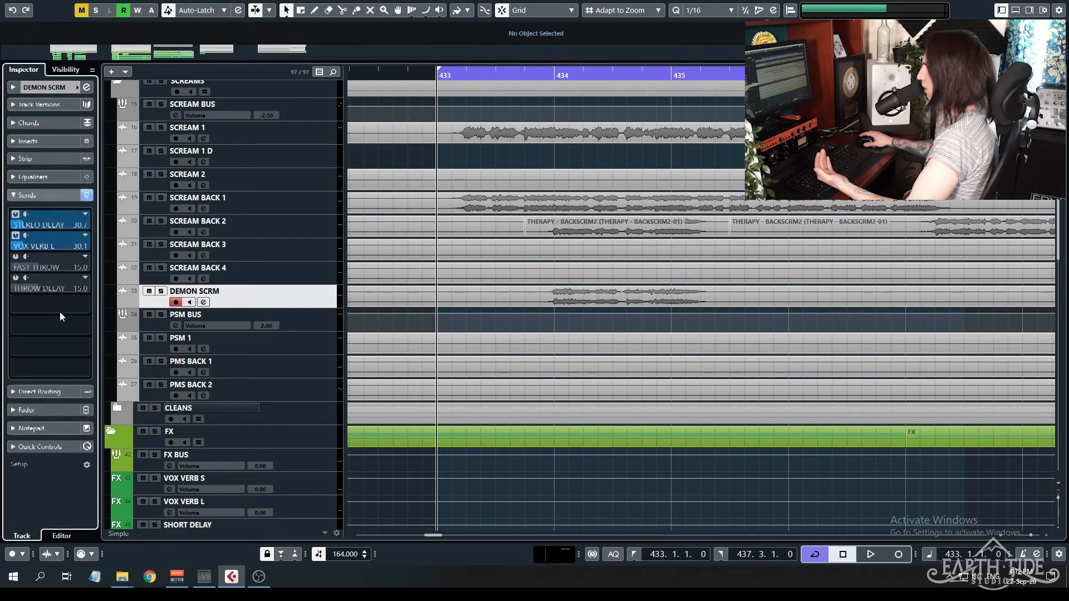
click(49, 88)
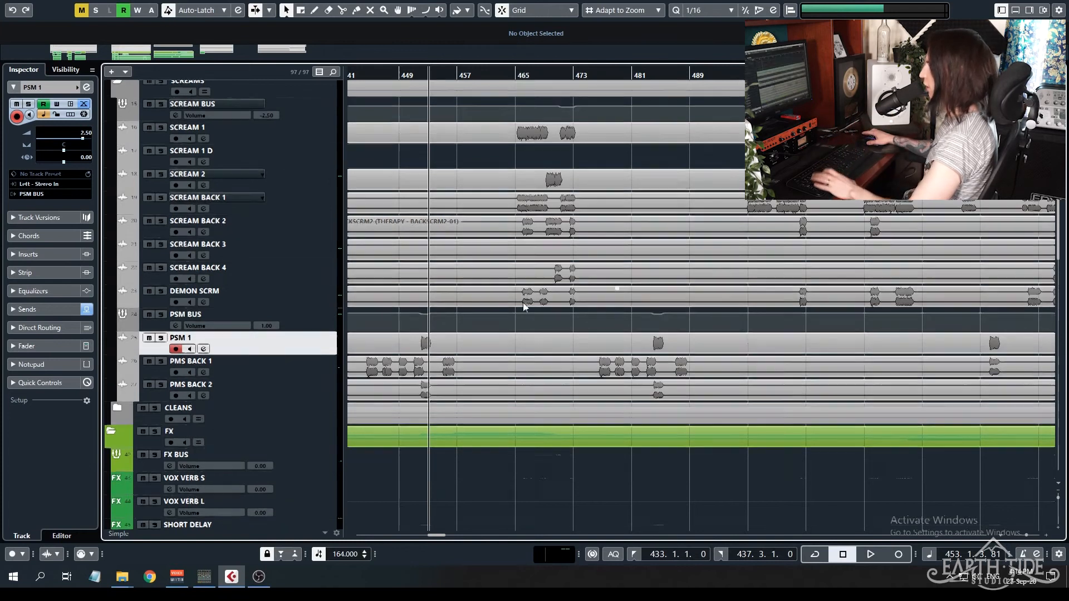
Select the SCREAM BUS and examine the channel, EQ and saturation settings in its Virtual Mix Rack insert.
scroll(273, 290, up, 5)
click(311, 288)
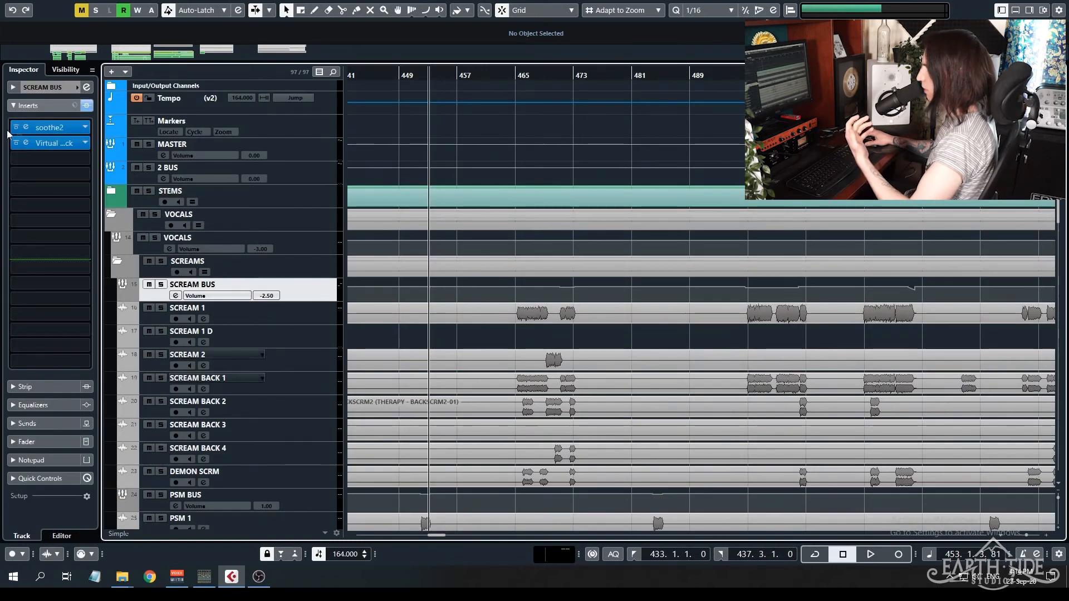
click(26, 143)
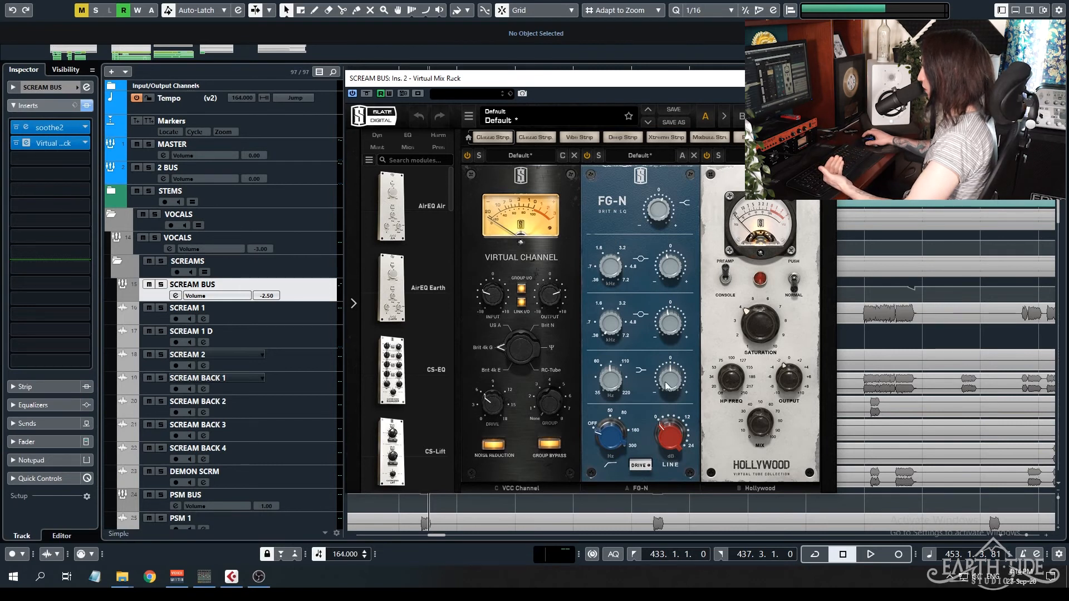
mouse_move(611, 379)
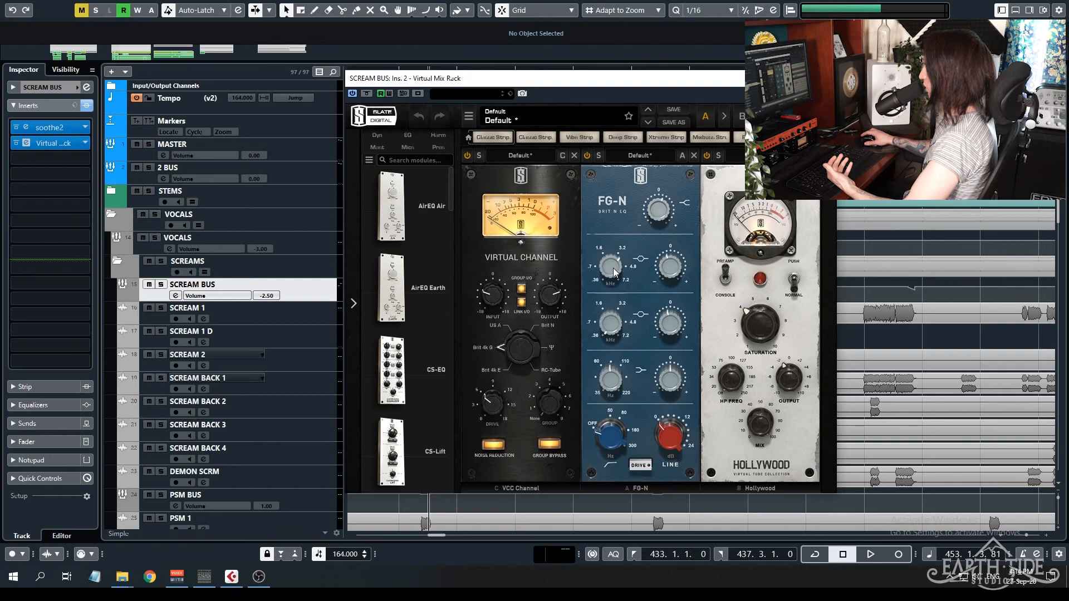
mouse_move(666, 273)
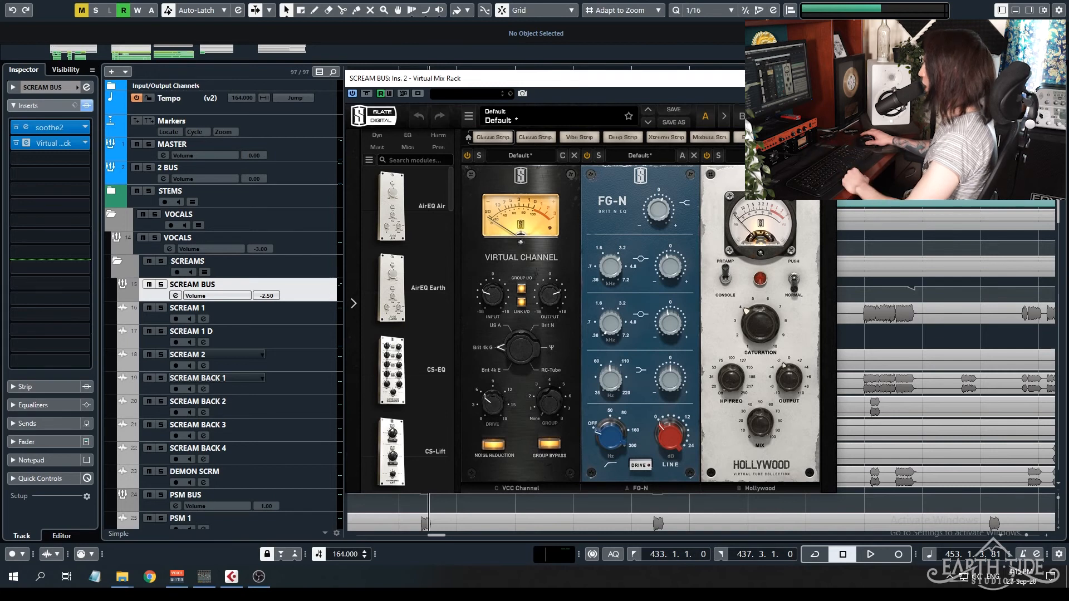
click(824, 78)
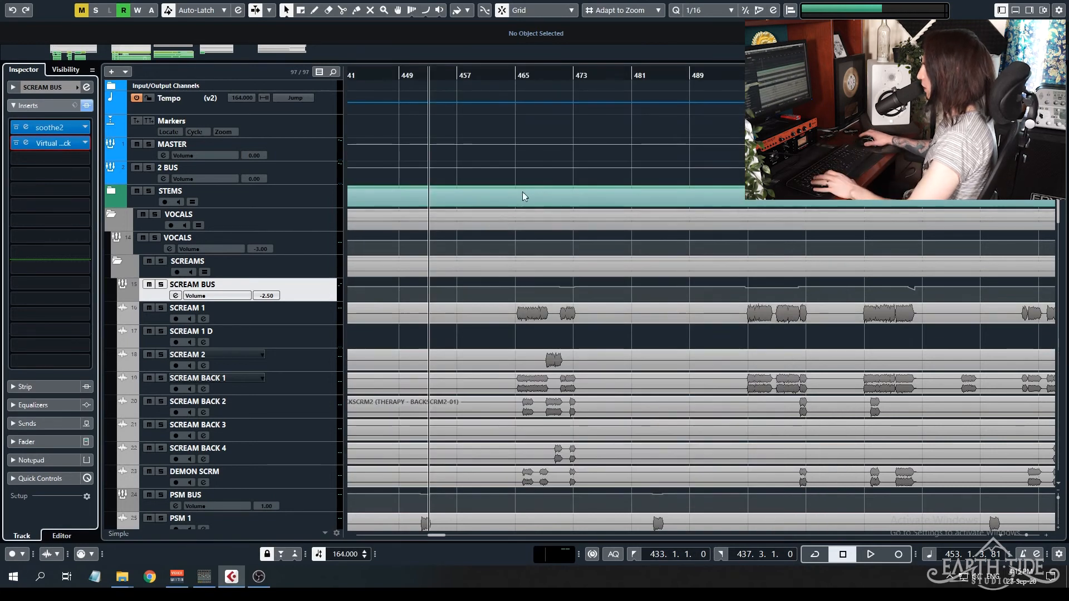
Select SCREAM 1 and open its SSLChannel and second Decapitator inserts in slots 8 and 9.
scroll(525, 189, down, 5)
scroll(524, 194, down, 4)
scroll(524, 193, up, 2)
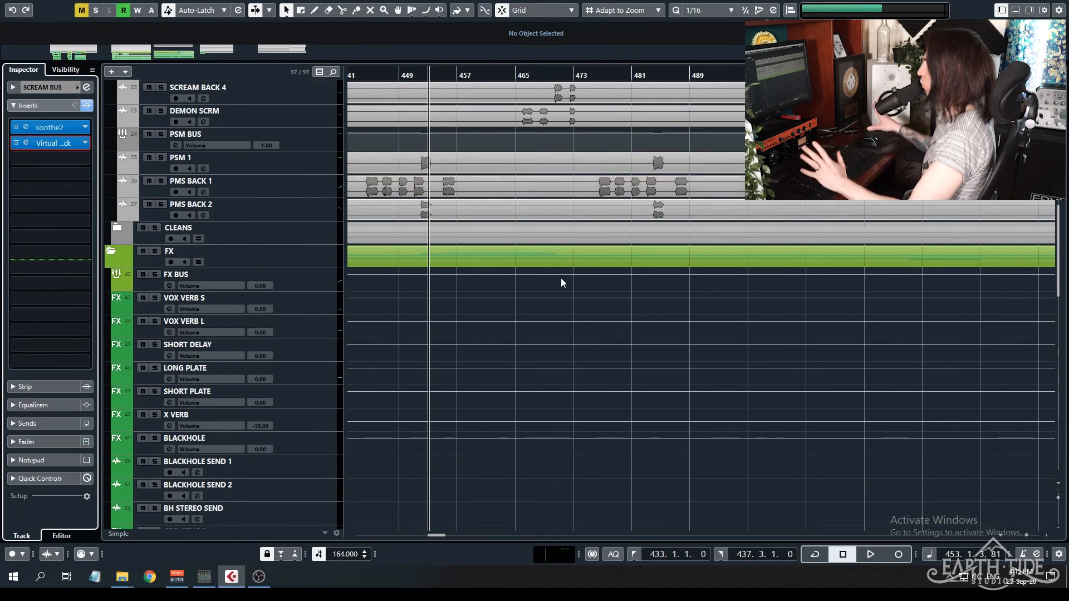
scroll(561, 278, up, 6)
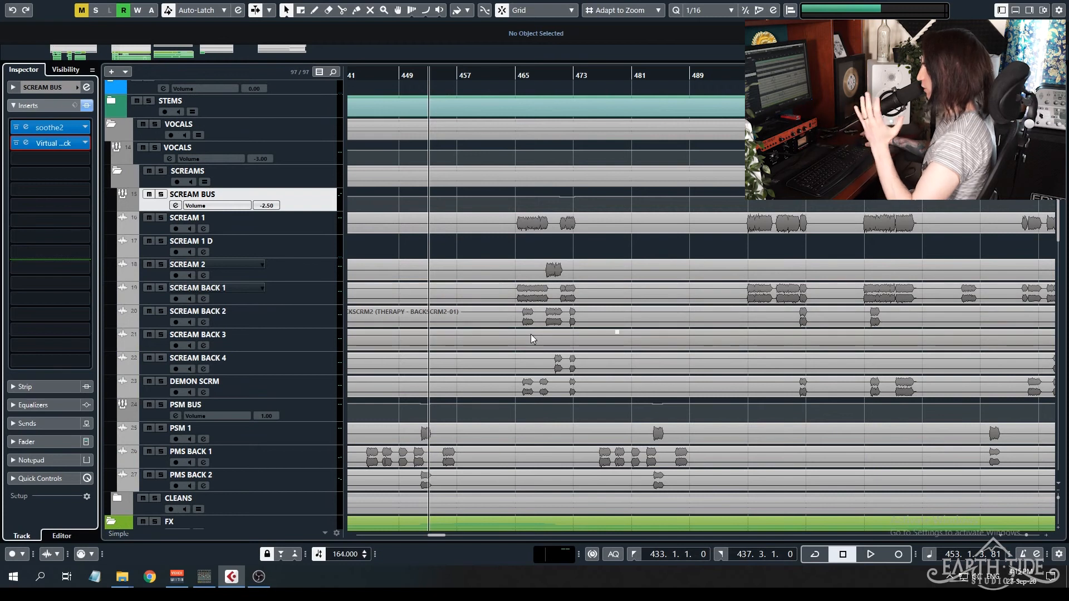
click(323, 220)
click(52, 254)
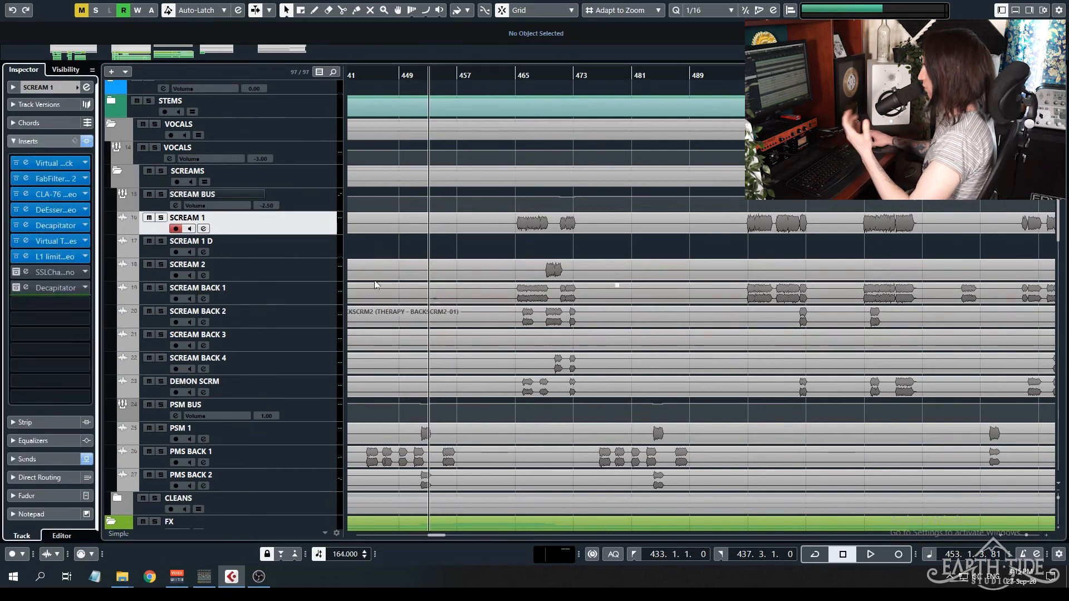
click(26, 272)
click(26, 287)
Arrange the SSLChannel and Decapitator windows side by side, examine their settings, and close both.
drag(718, 250, 1006, 144)
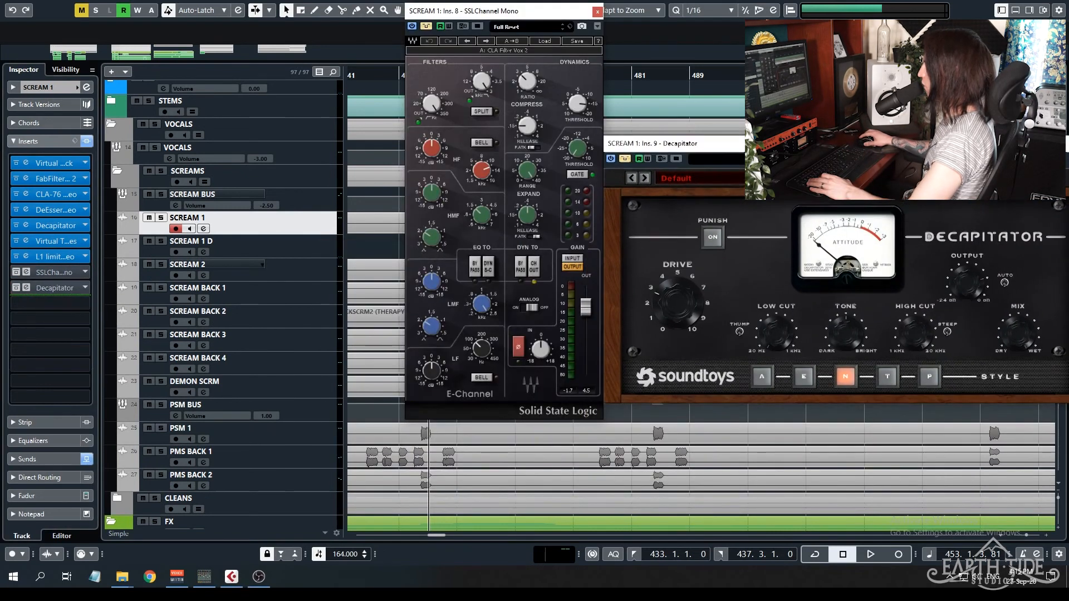
drag(515, 13, 443, 48)
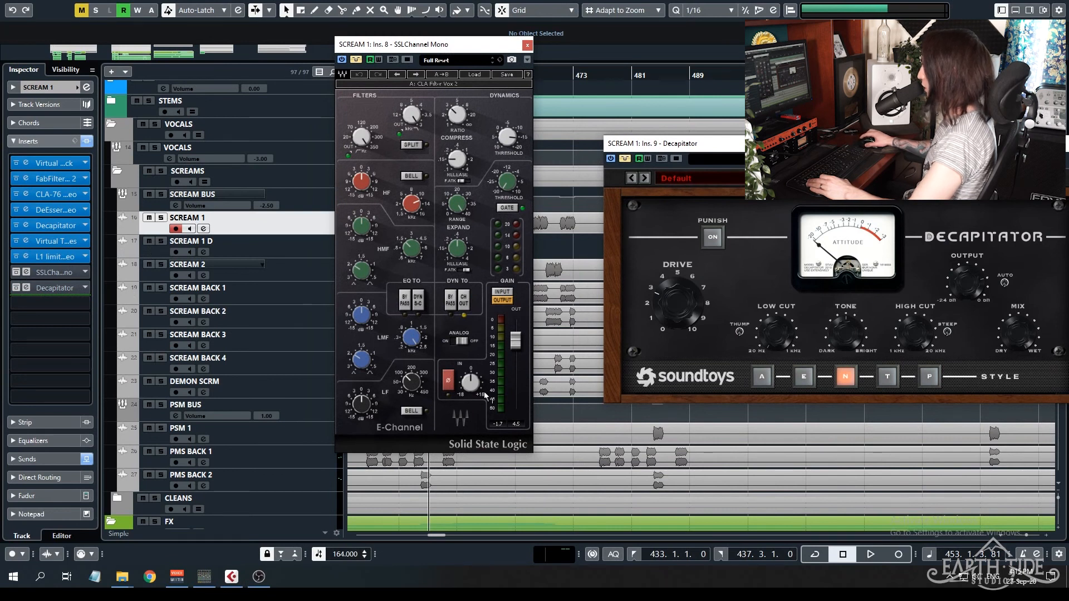
drag(683, 146, 642, 156)
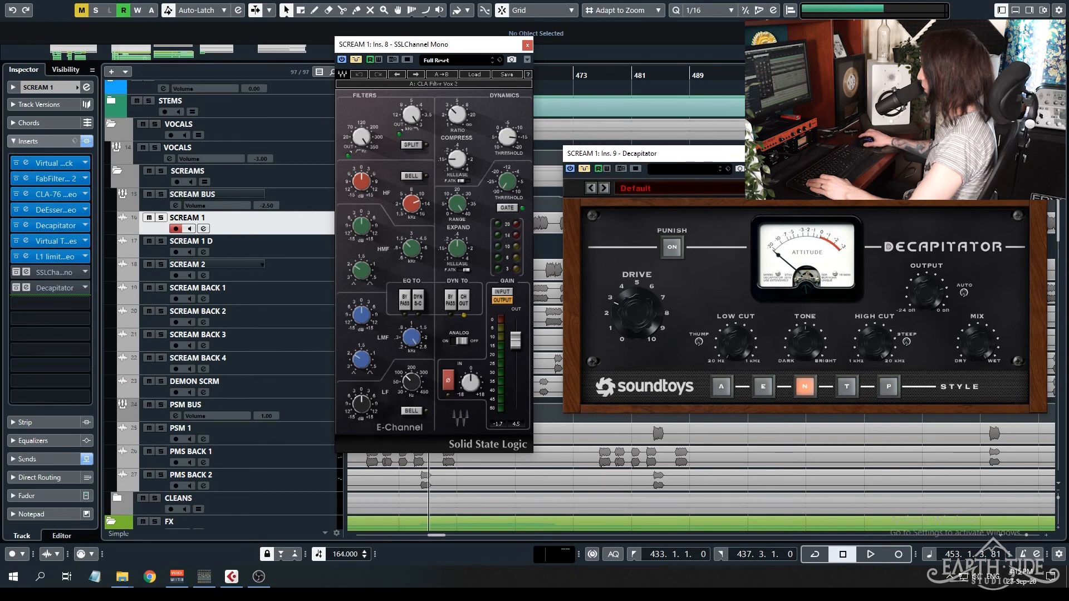
click(1041, 154)
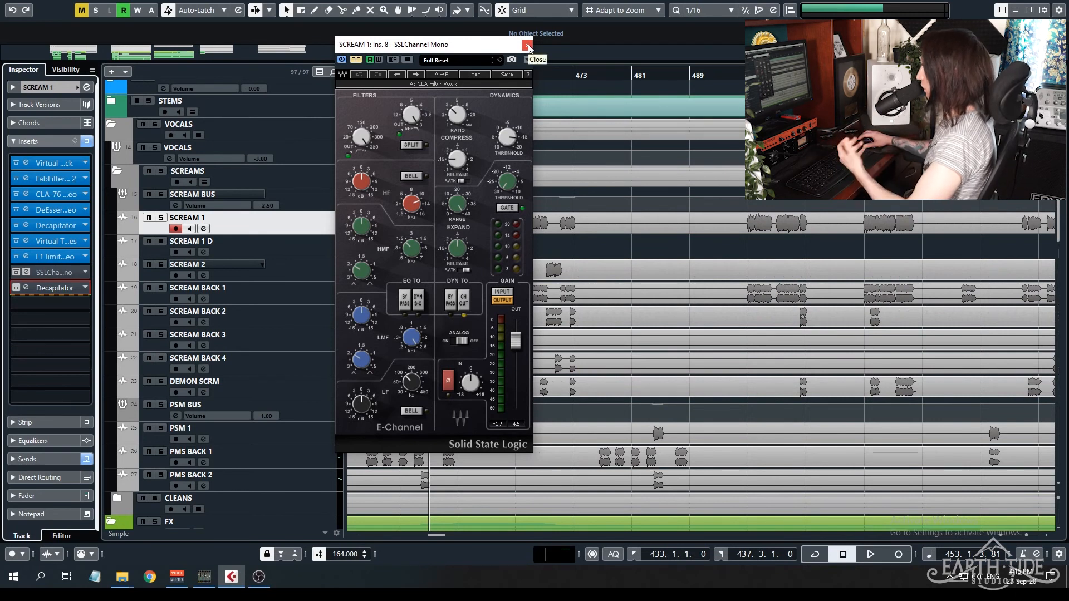
click(528, 45)
Open SCREAM BACK 1's SSLChannel insert, examine its filter settings, and close it.
click(296, 297)
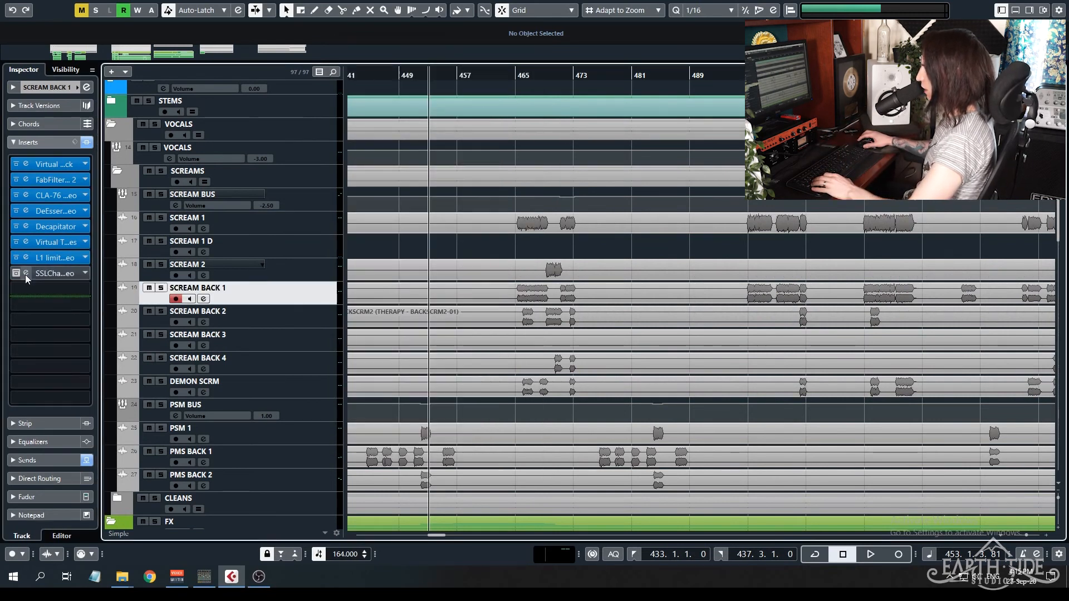
click(26, 275)
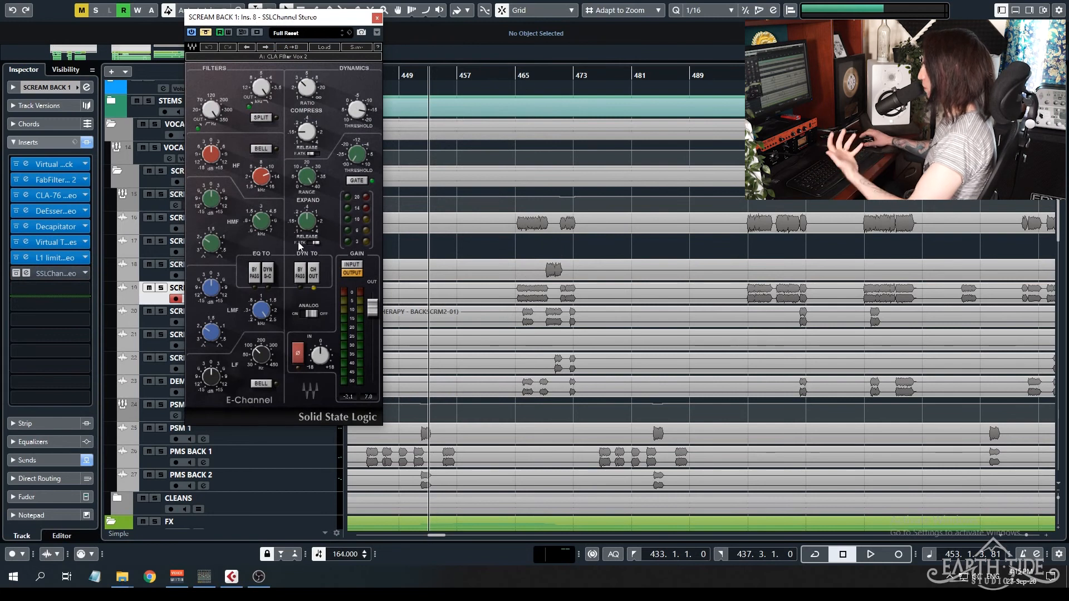
click(378, 20)
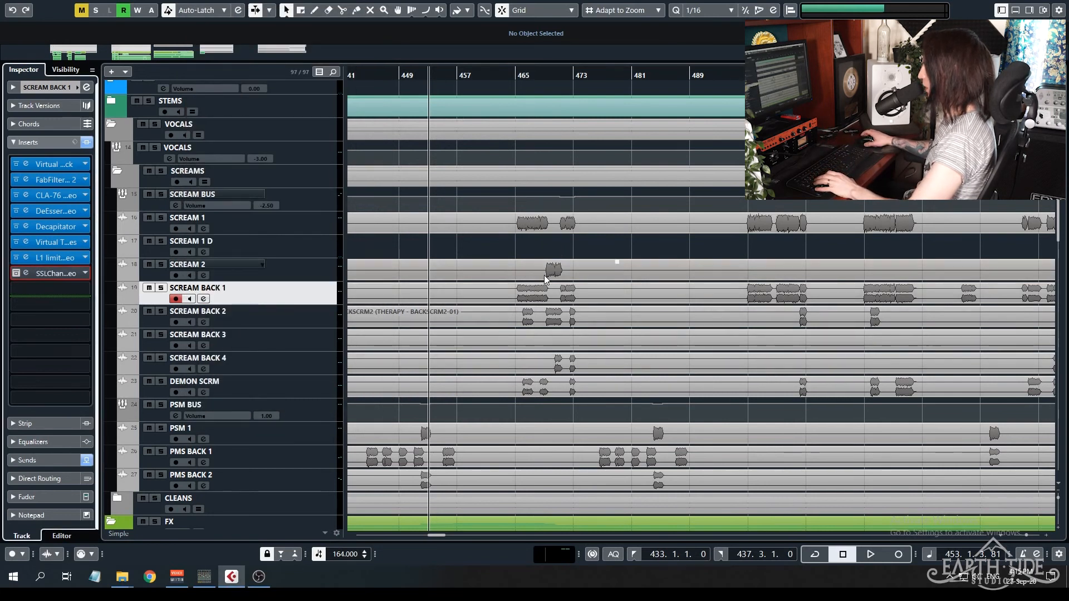
Play the mix from bar 496 through the scream phrases, with the project view following the playhead.
scroll(552, 89, down, 2)
click(678, 92)
scroll(731, 334, up, 3)
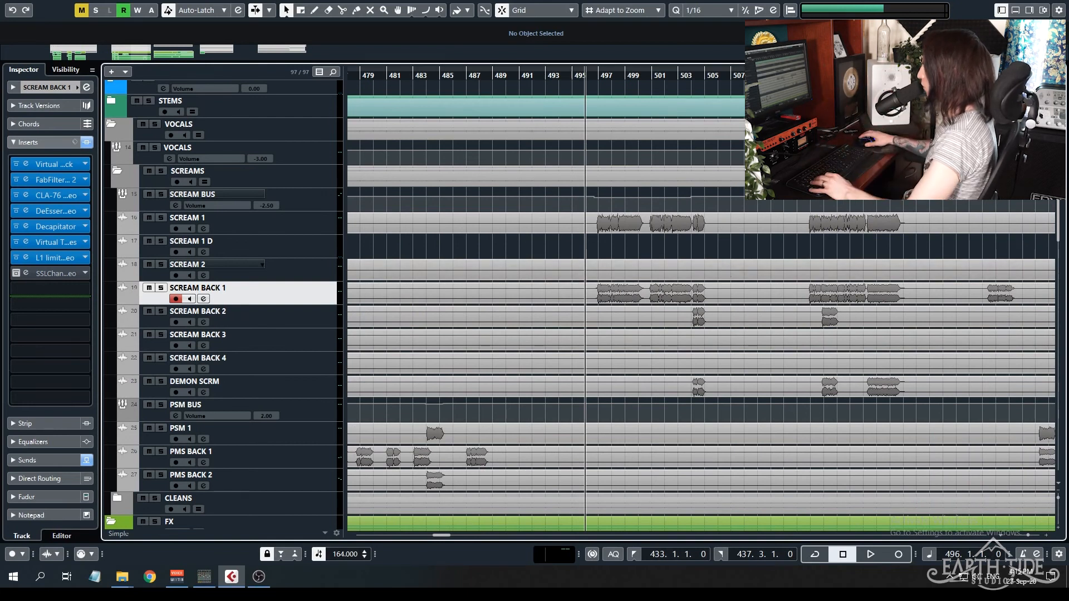
key(space)
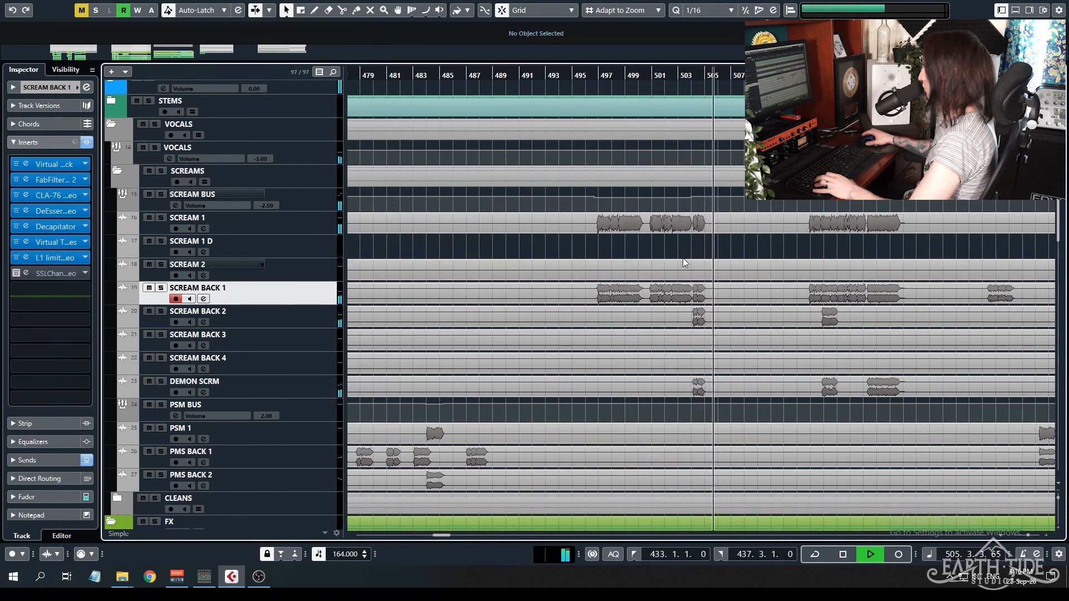
key(f)
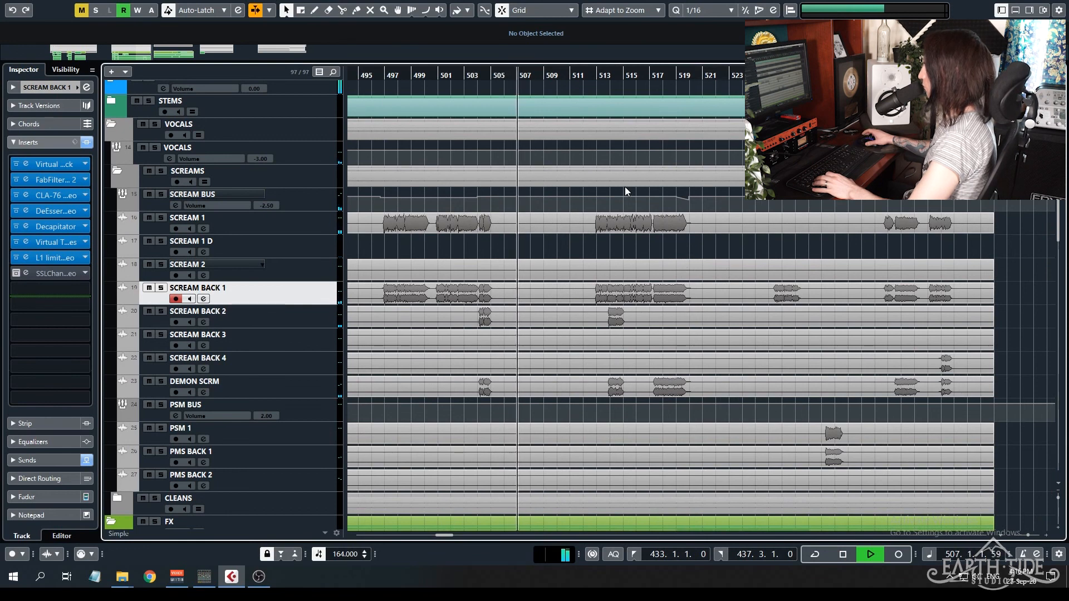